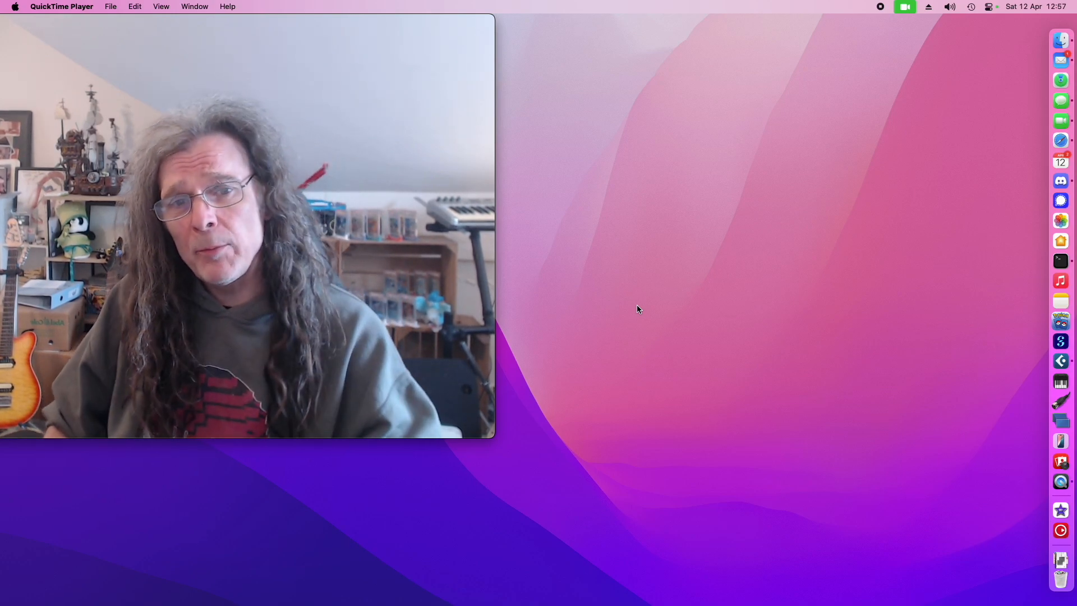
# Open the Custom Backing Track section of karaoke-version.co.uk in Safari and look through its popular and recently added tracks.
pyautogui.moveTo(0, 196); pyautogui.dragTo(881, 137)
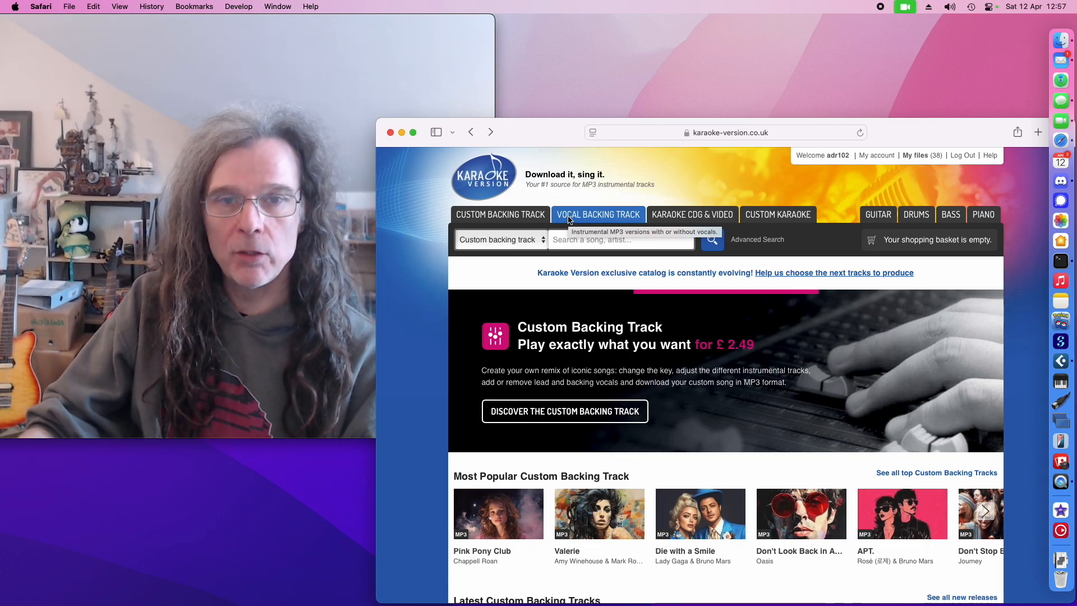
pyautogui.click(480, 219)
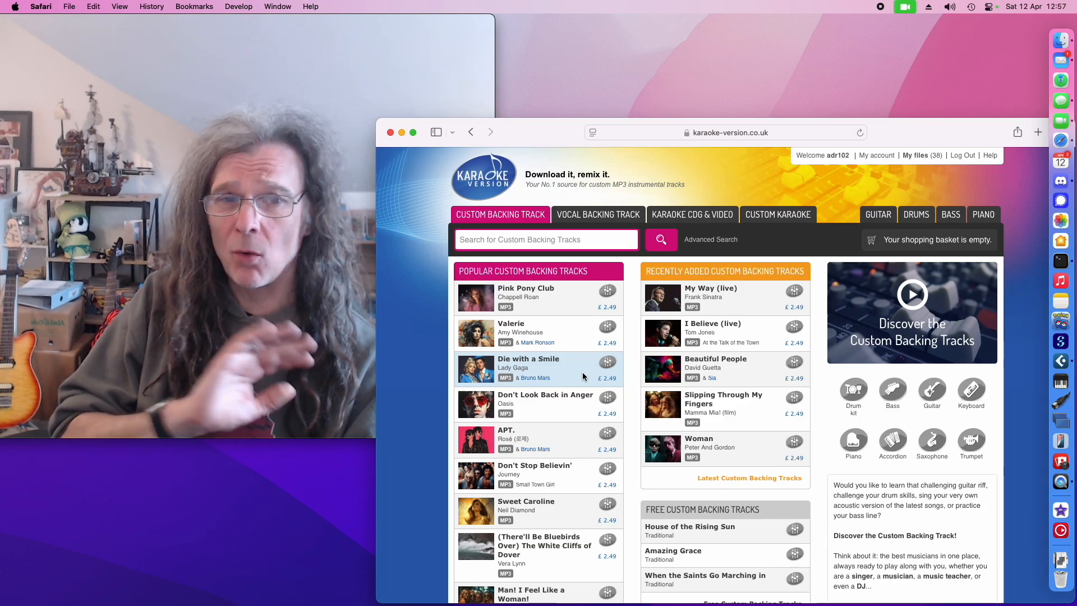
pyautogui.scroll(-10, 682, 388)
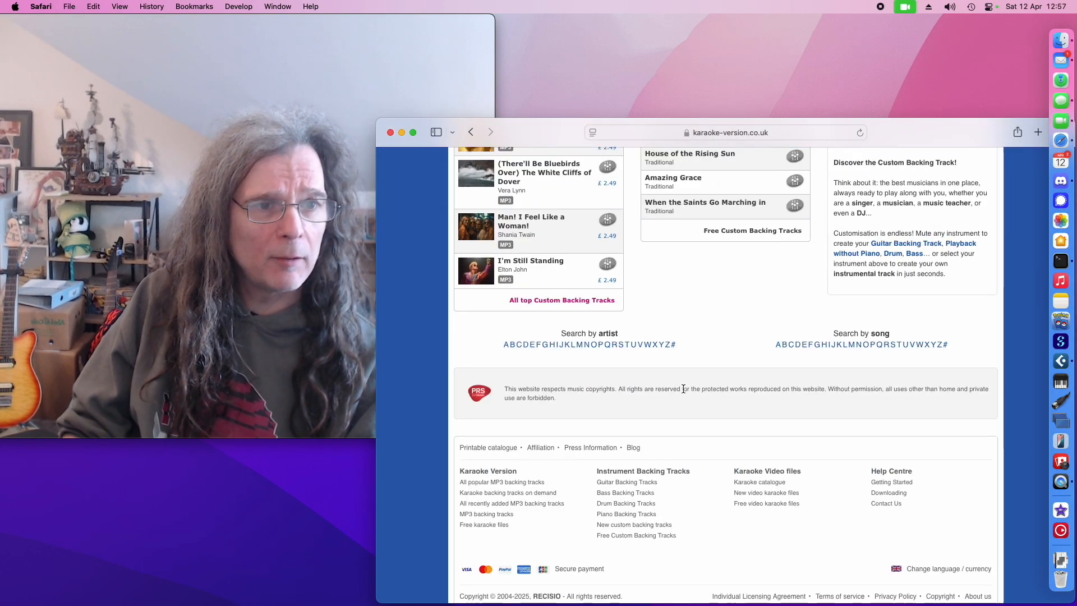
pyautogui.scroll(10, 683, 391)
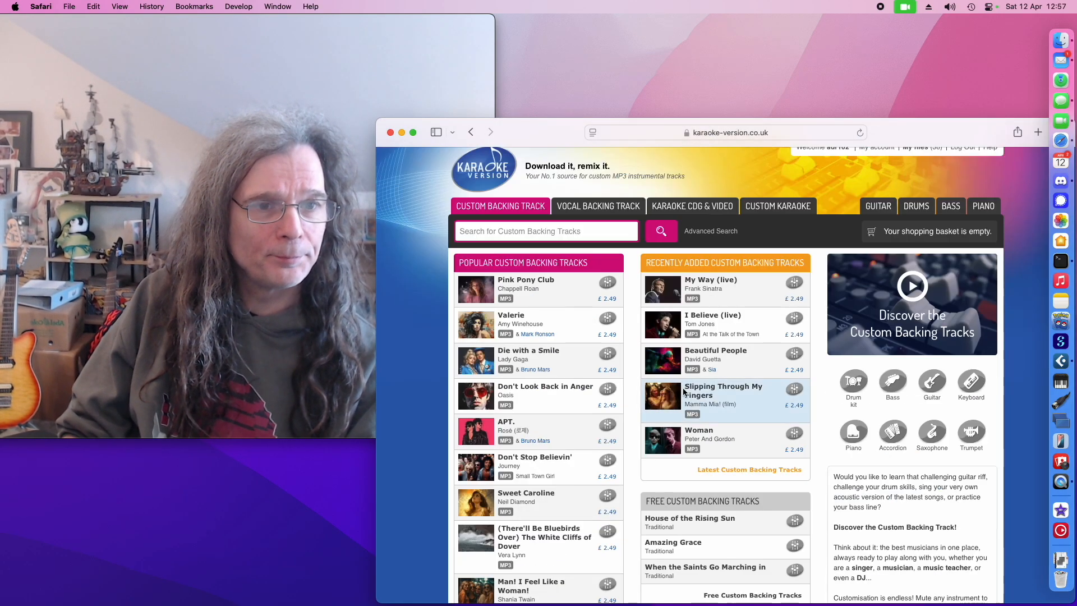
# Open the advanced search, examine the catalogue and its year, instrument, genre and key filters, and close the window.
pyautogui.click(710, 232)
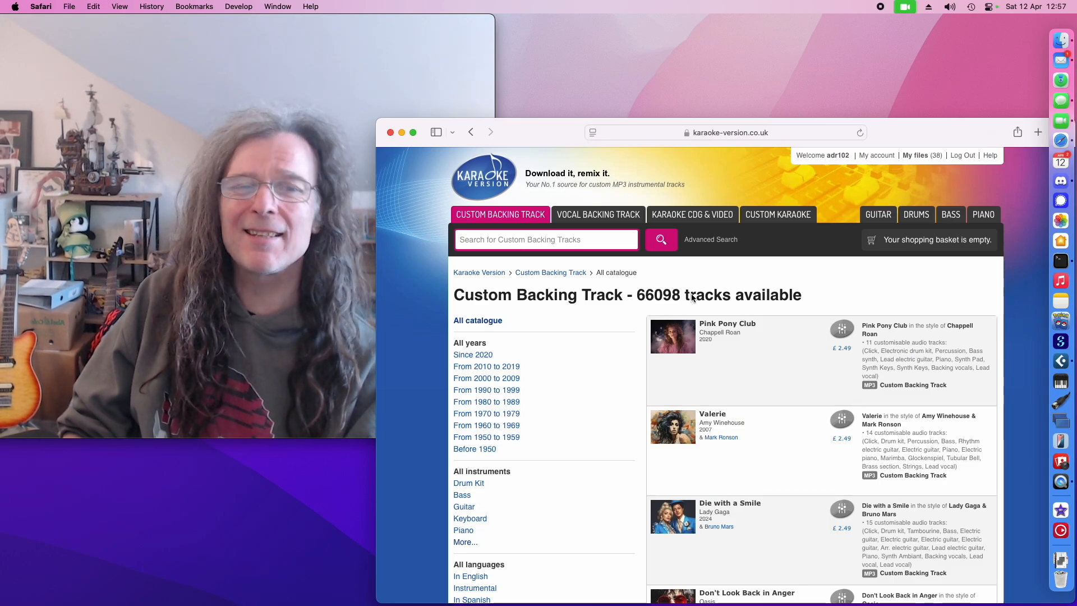
pyautogui.scroll(-3, 693, 299)
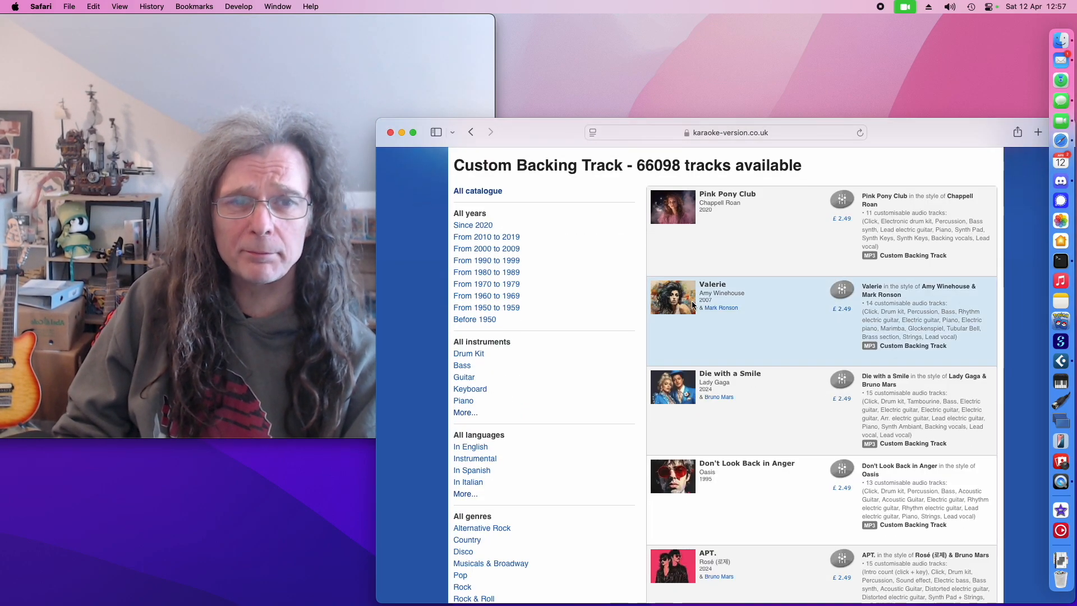
pyautogui.scroll(-5, 692, 314)
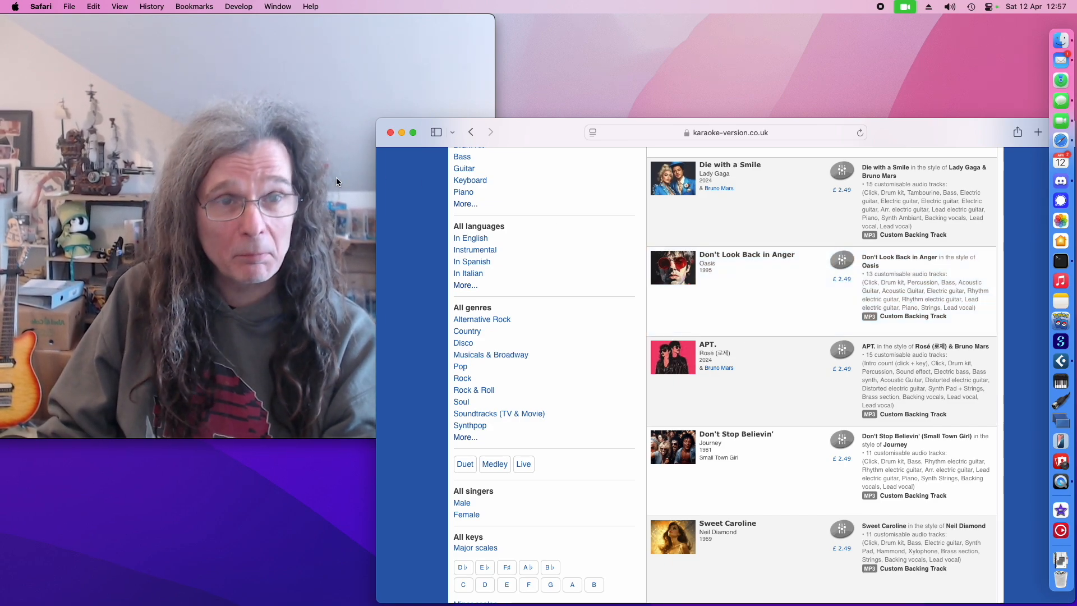
pyautogui.click(390, 132)
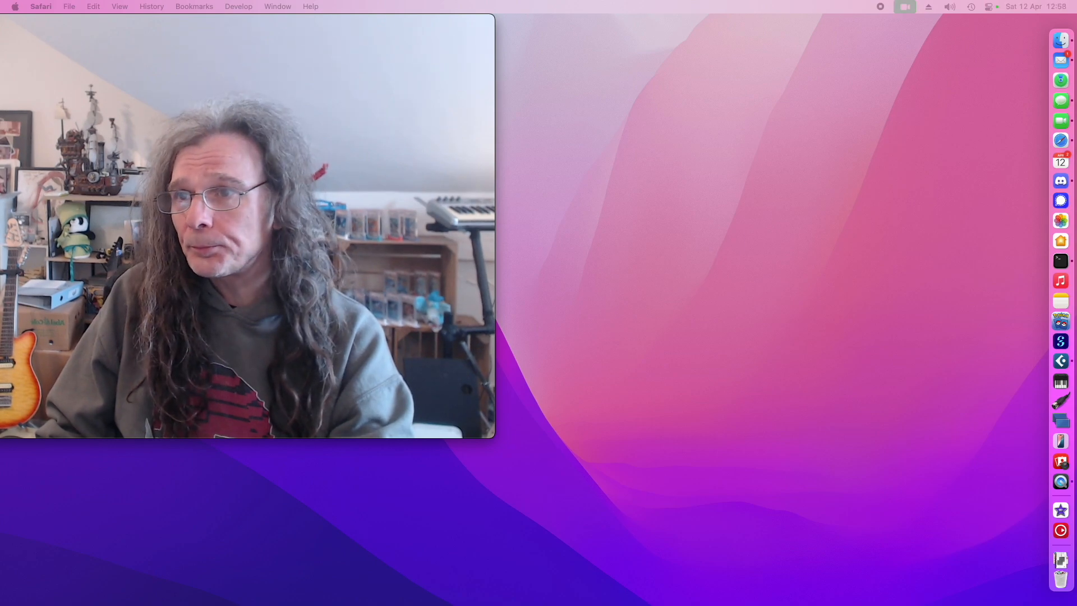
# Bring up the Manic Monday custom backing track page by The Bangles and show its instrument track mixer.
pyautogui.press('super+shift+t')
pyautogui.moveTo(529, 181); pyautogui.dragTo(533, 87)
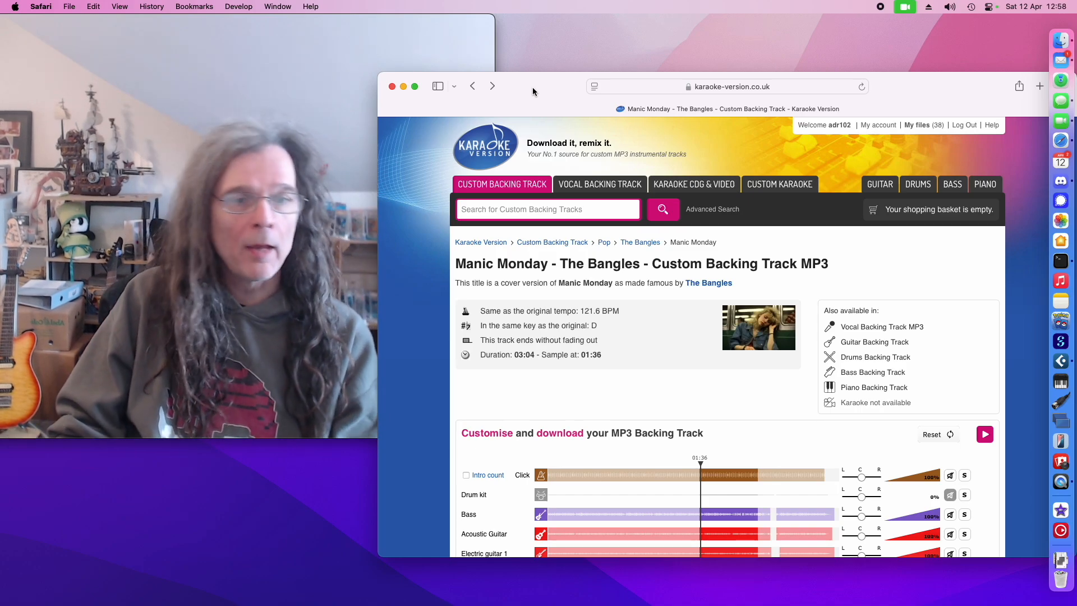
pyautogui.scroll(-5, 658, 285)
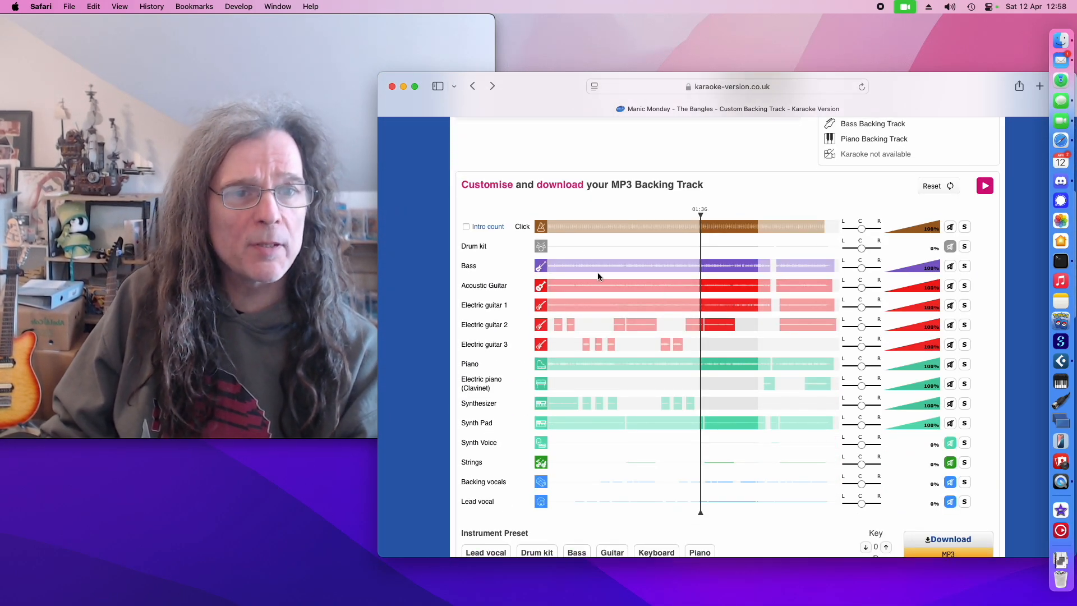
pyautogui.scroll(-2, 617, 279)
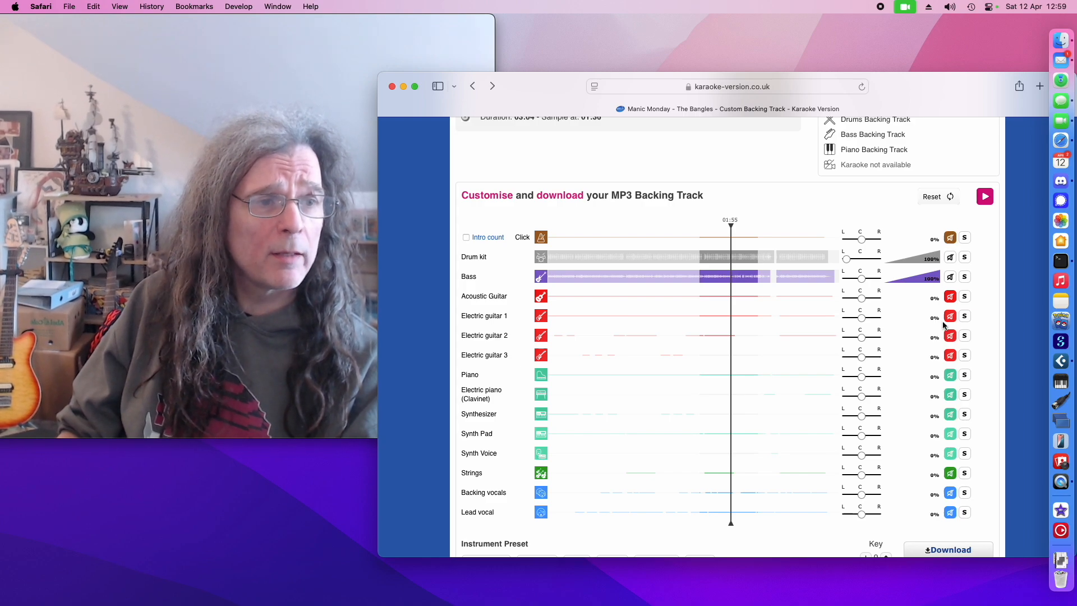
# Preview the drum kit and bass mix, unmute the acoustic guitar during playback, and pause the preview.
pyautogui.click(987, 199)
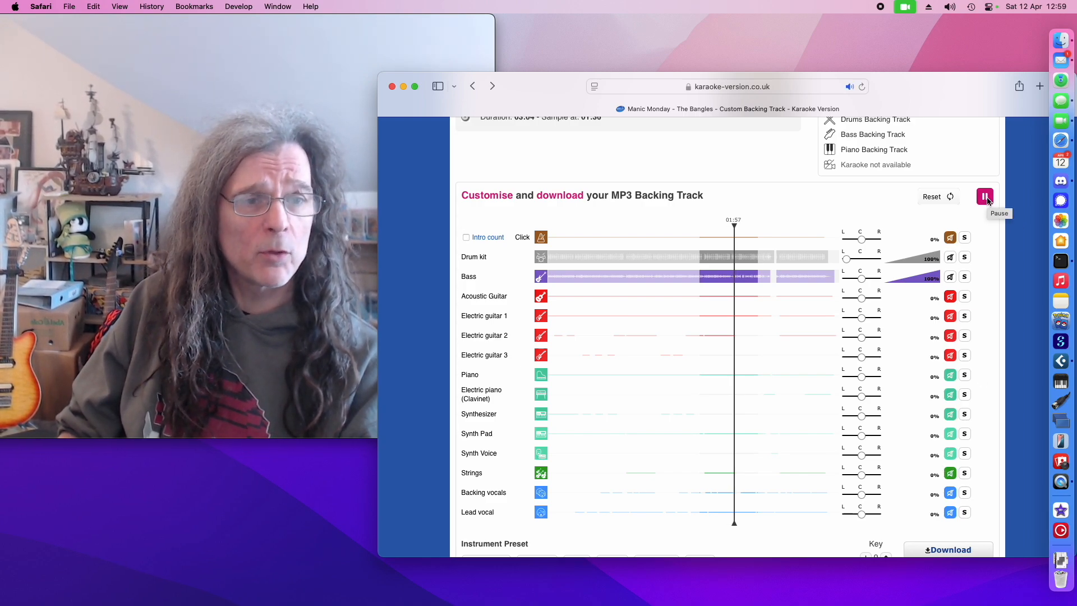
pyautogui.click(950, 296)
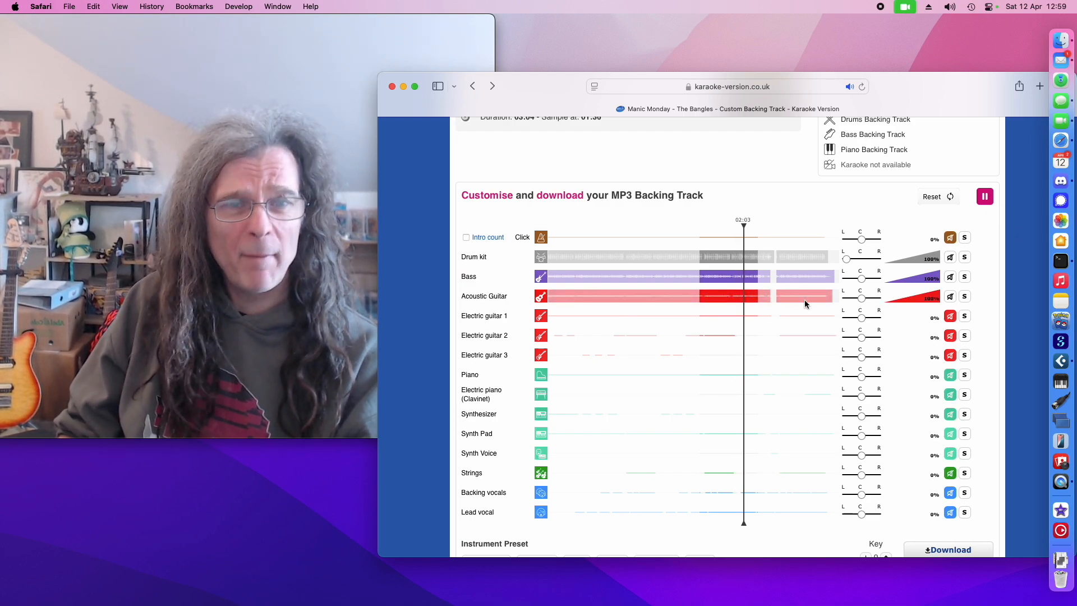
pyautogui.click(987, 197)
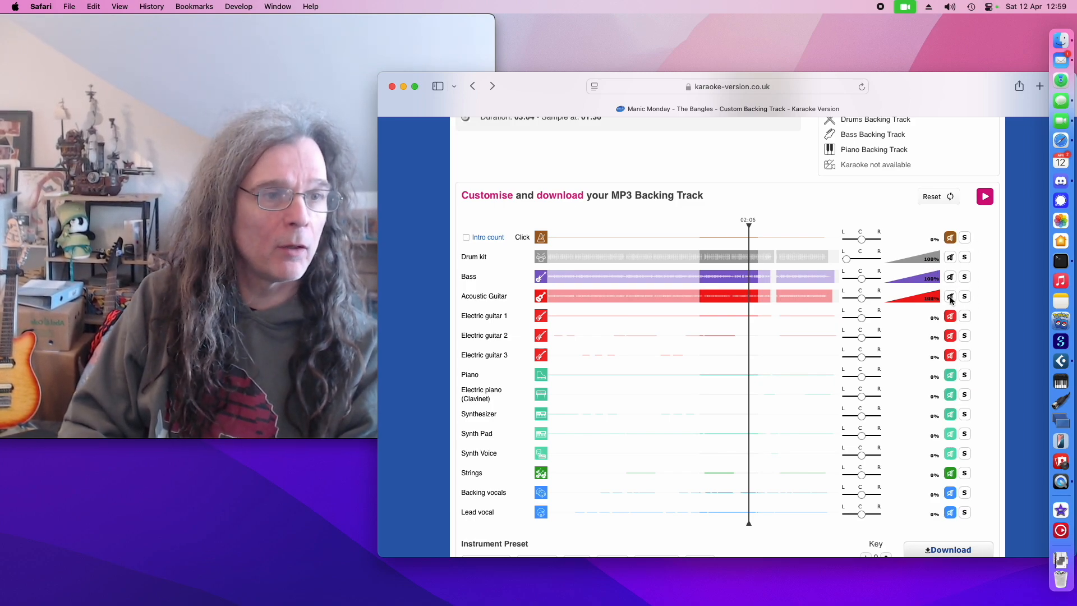
# Mute the drum kit and bass, unmute the backing vocals and piano, and preview that mix with the acoustic guitar.
pyautogui.click(950, 257)
pyautogui.click(950, 276)
pyautogui.click(950, 296)
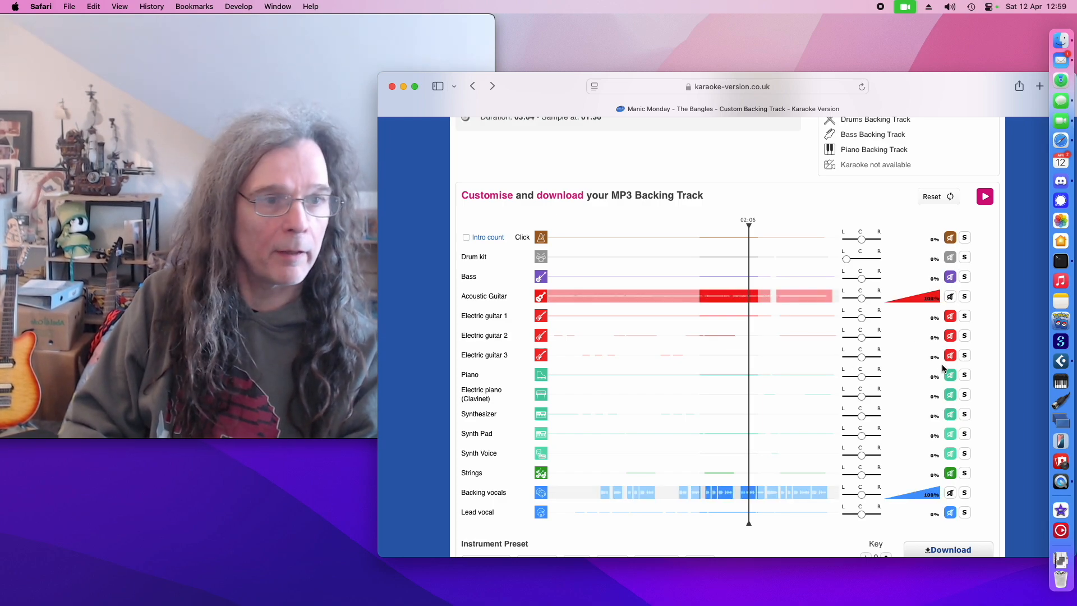
pyautogui.click(948, 374)
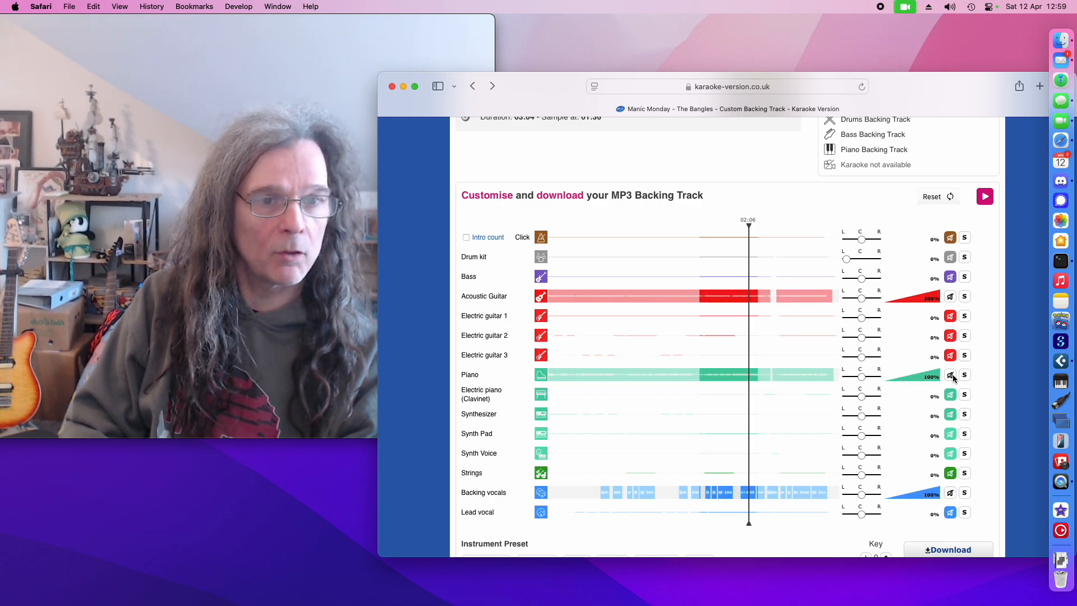
pyautogui.click(985, 199)
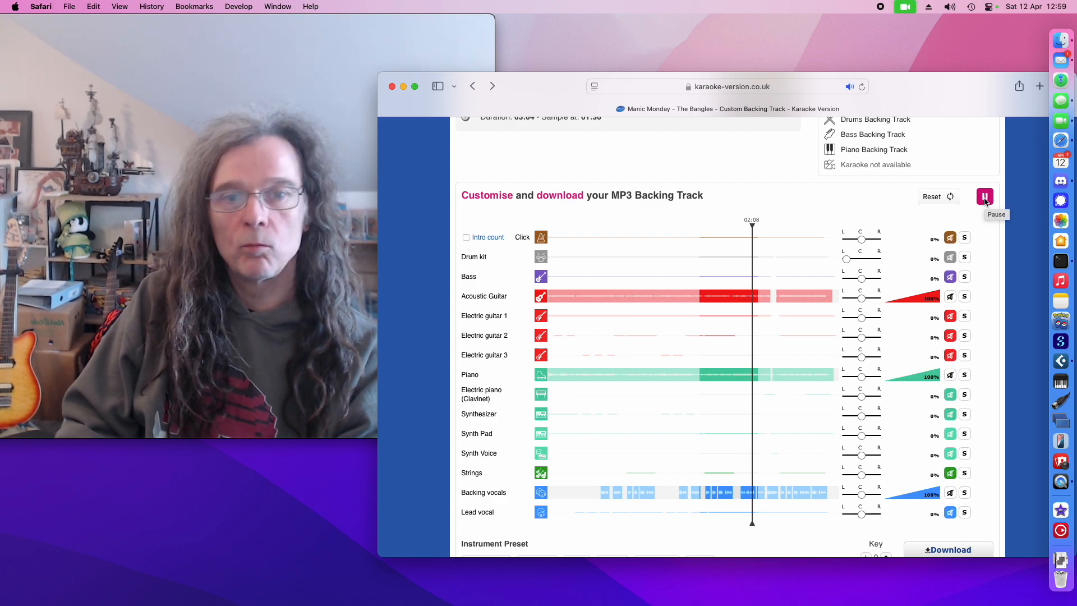
pyautogui.click(985, 197)
# Solo the Click track, preview it briefly, and enable its intro count.
pyautogui.scroll(-5, 987, 273)
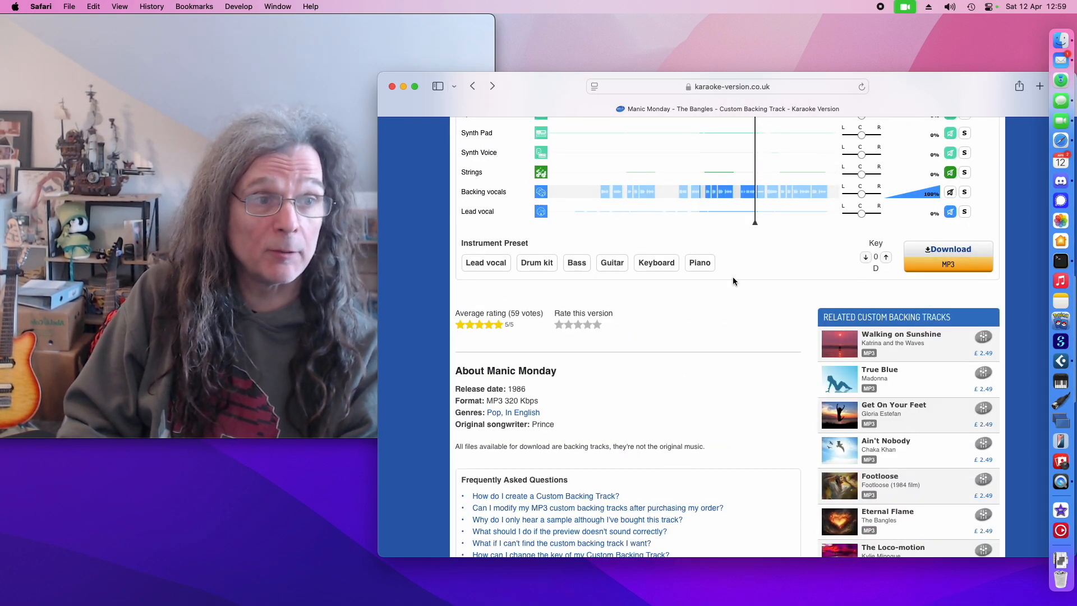
pyautogui.scroll(6, 733, 277)
pyautogui.scroll(-2, 743, 279)
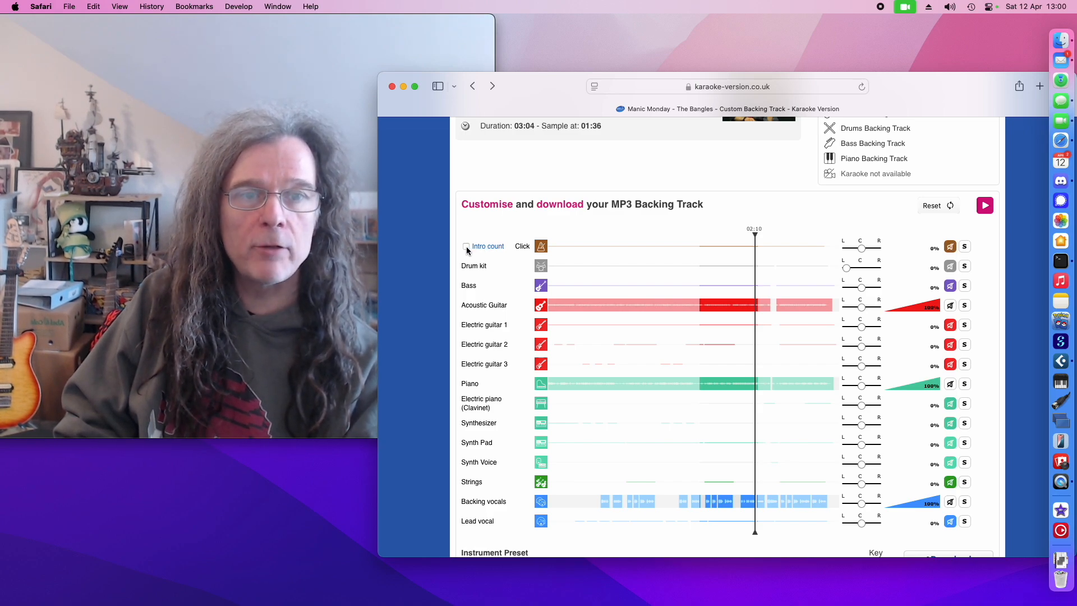
pyautogui.click(963, 246)
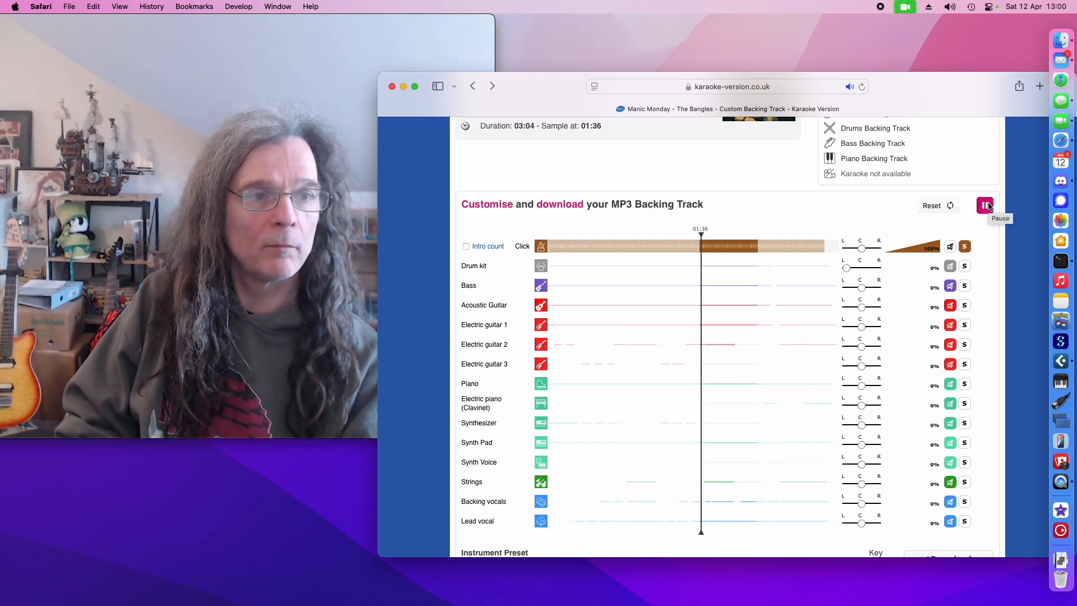
pyautogui.click(986, 206)
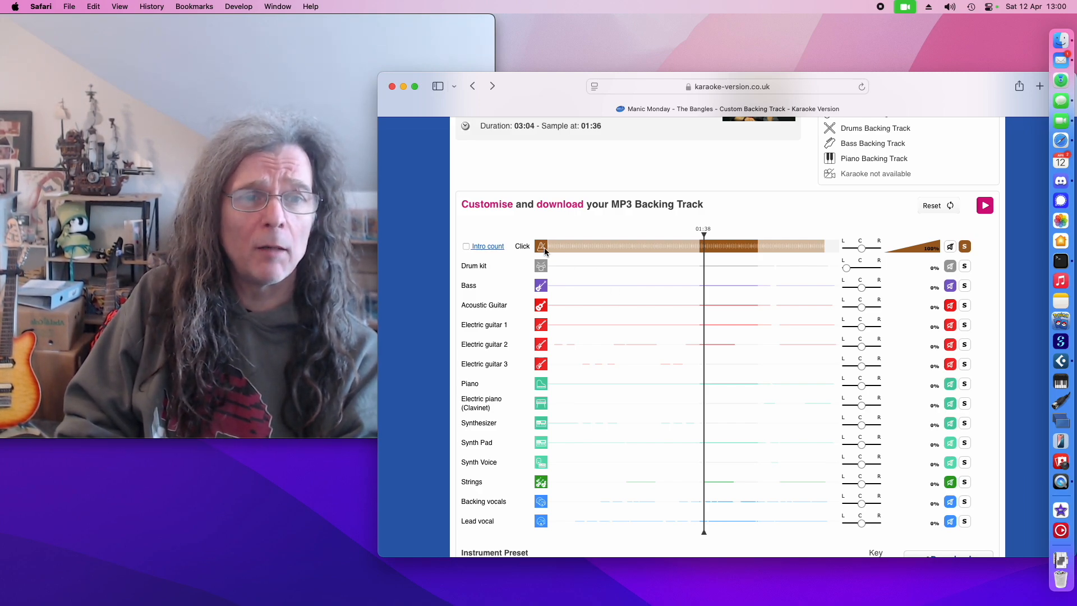
pyautogui.click(466, 247)
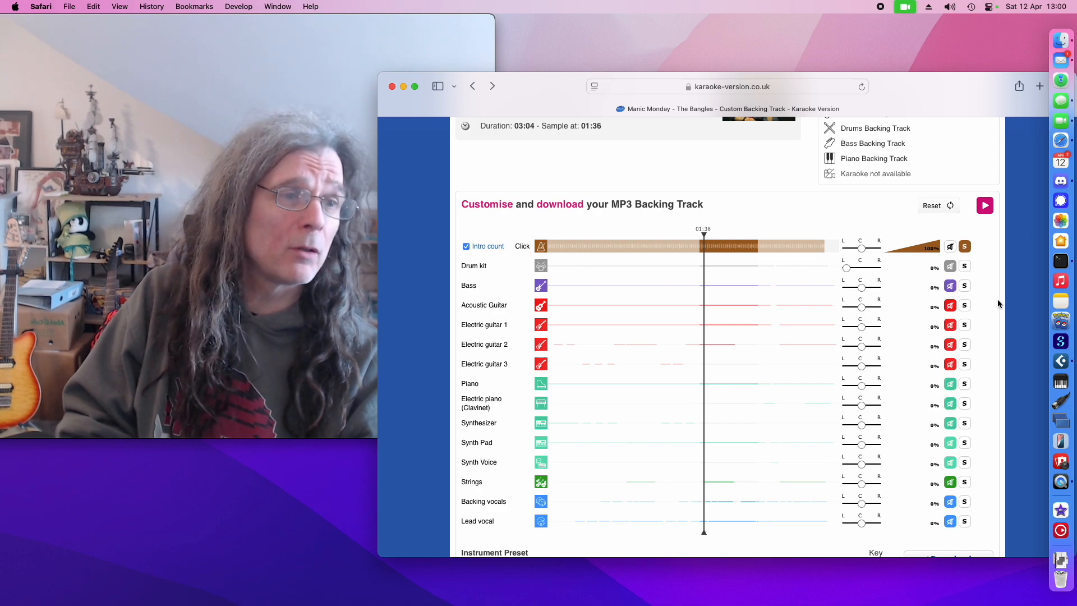
# Download the soloed click track as an MP3 into the Downloads folder and close the download notice.
pyautogui.scroll(-3, 724, 418)
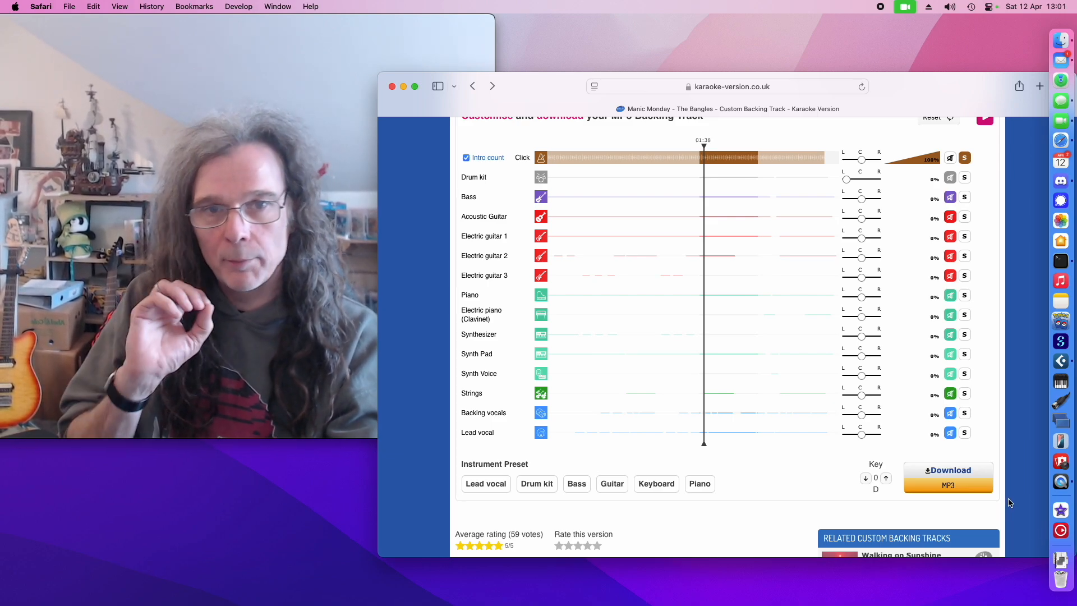
pyautogui.click(944, 475)
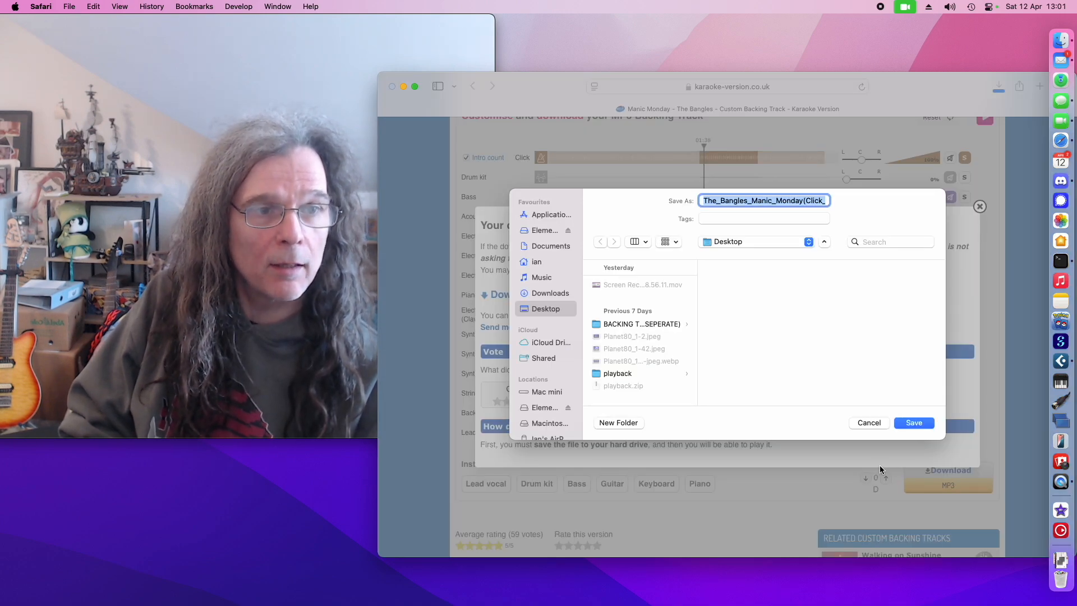
pyautogui.click(558, 294)
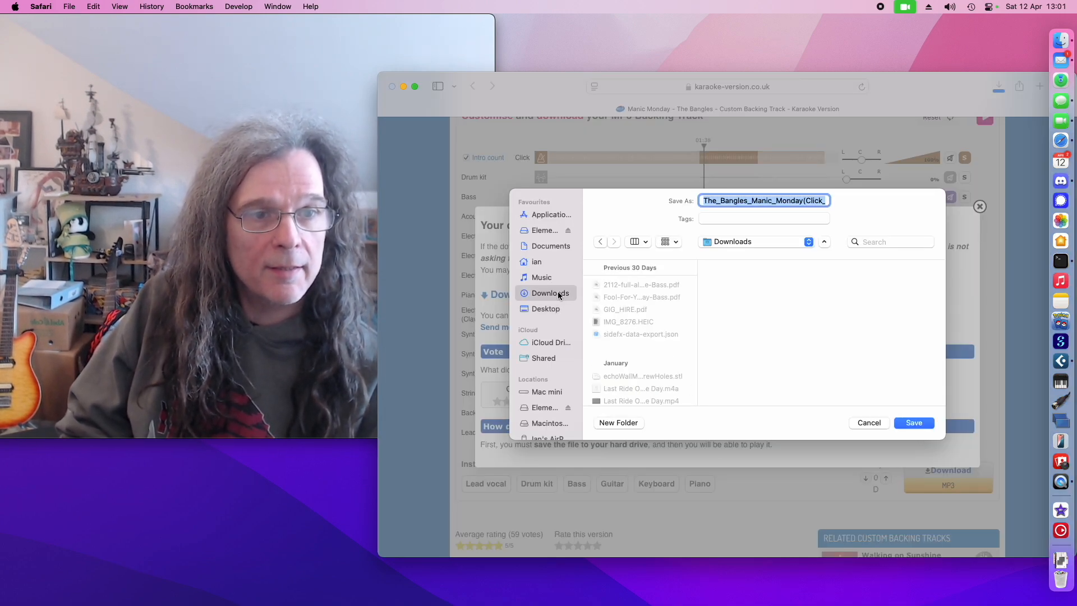
pyautogui.click(918, 425)
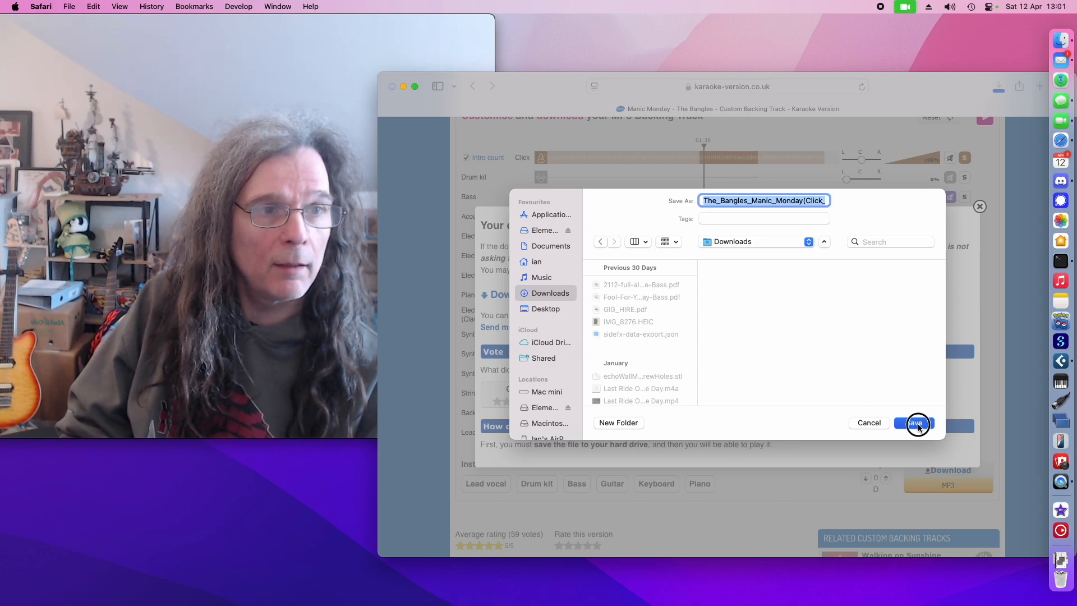
pyautogui.click(980, 207)
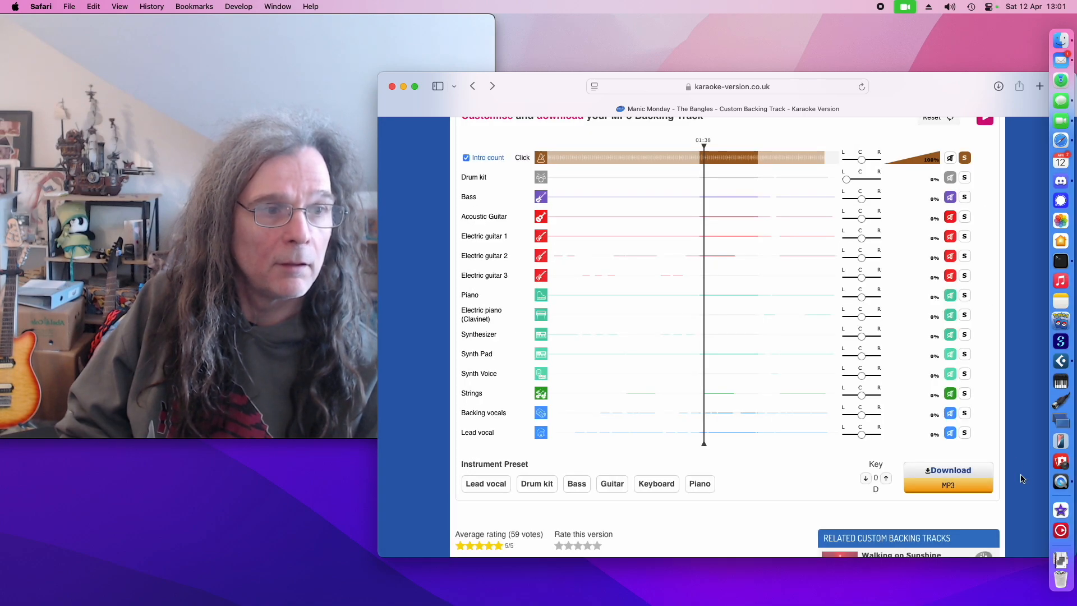
# Open the Downloads folder in Finder, audition the downloaded Manic Monday click MP3 at different points, and close the folder window.
pyautogui.click(1060, 559)
pyautogui.scroll(-10, 965, 484)
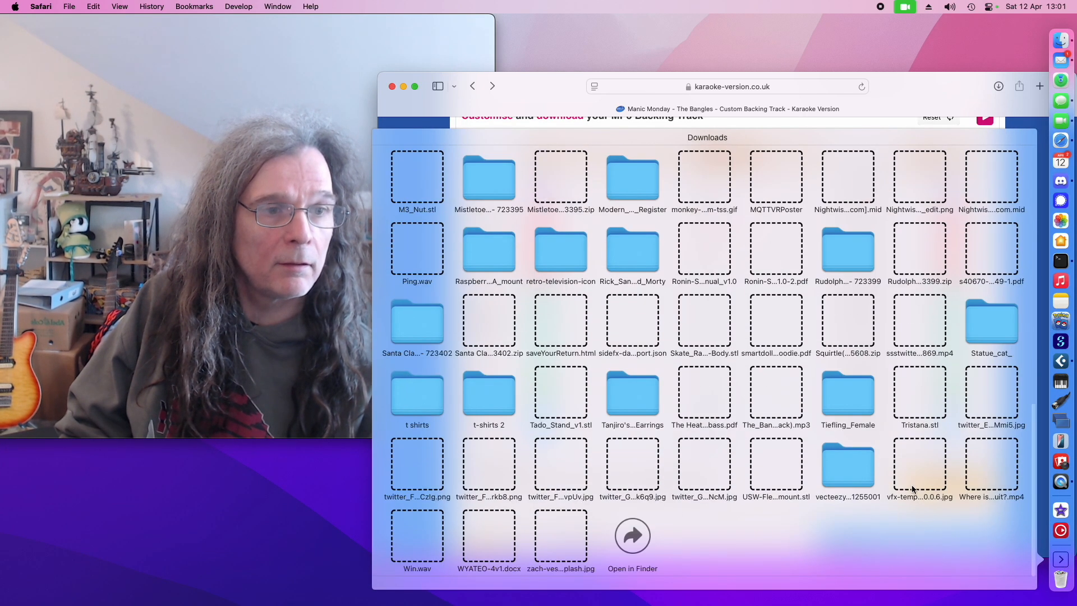
pyautogui.click(632, 536)
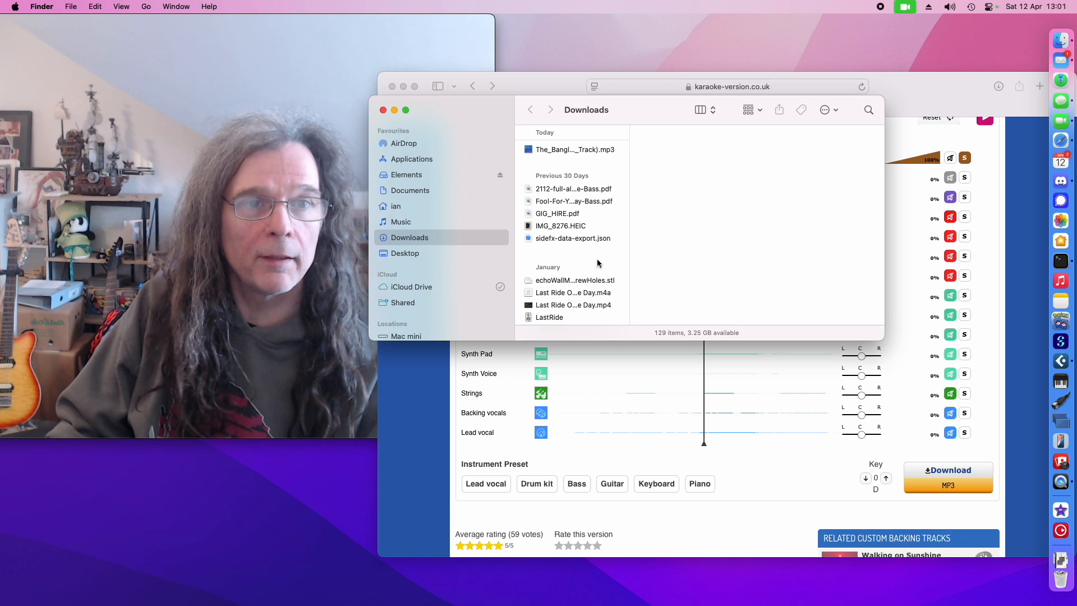
pyautogui.click(595, 151)
pyautogui.press('space')
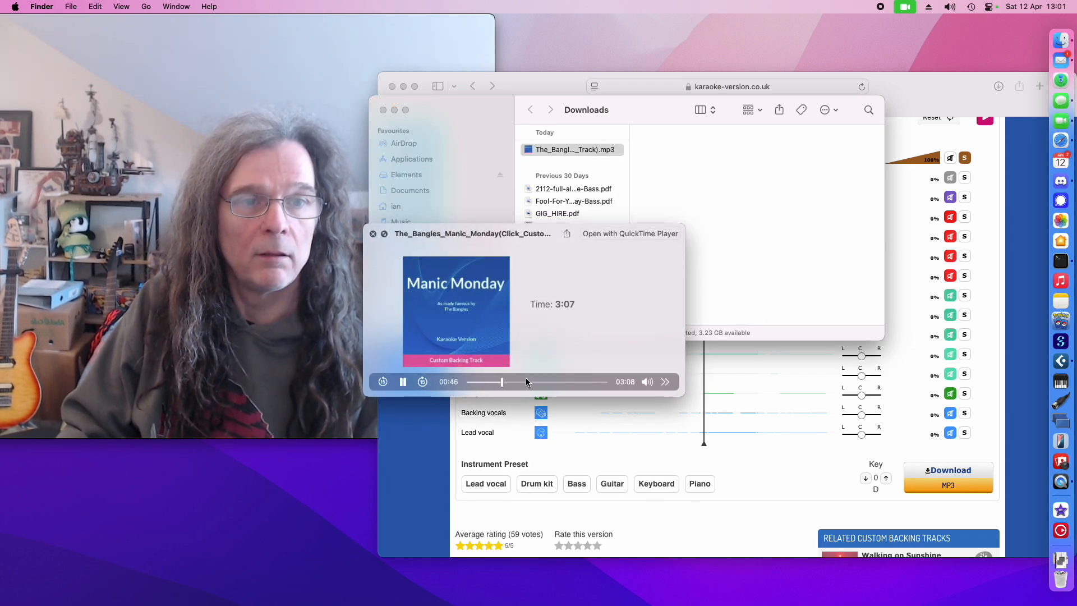
pyautogui.click(550, 382)
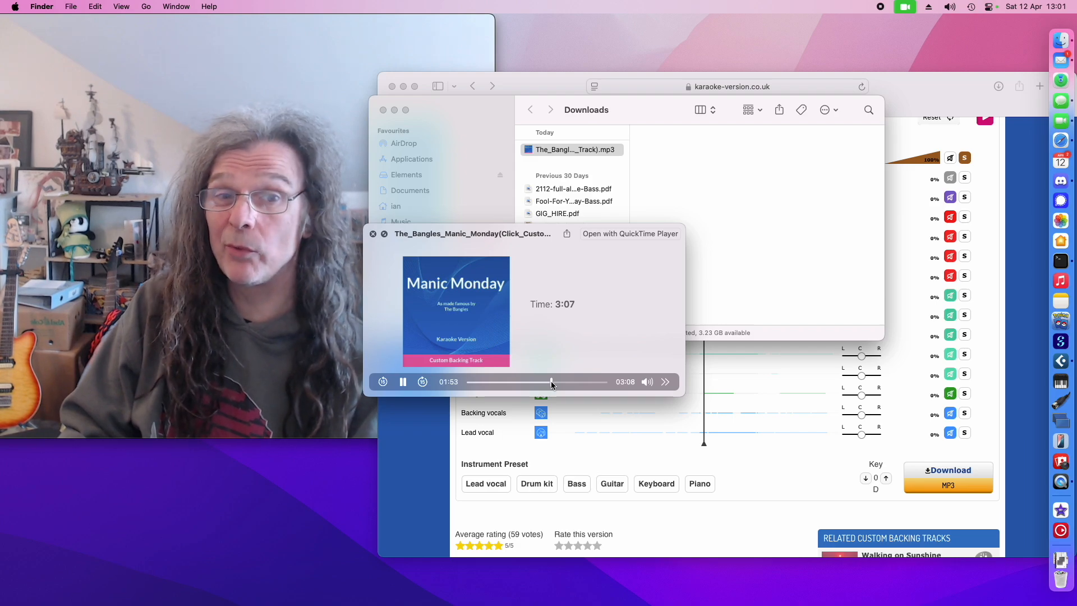
pyautogui.press('space')
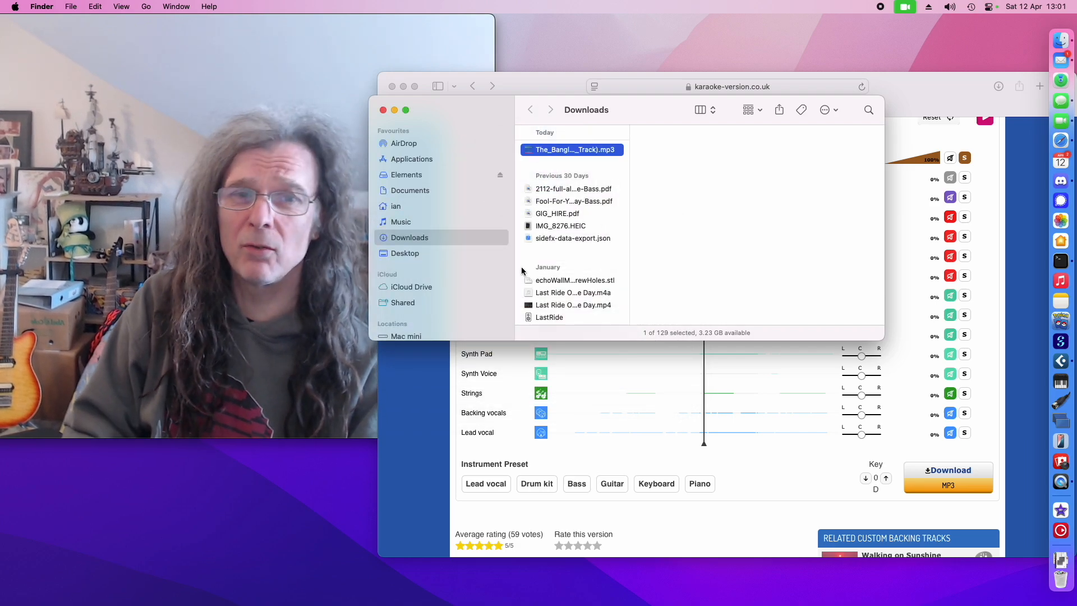
pyautogui.click(383, 110)
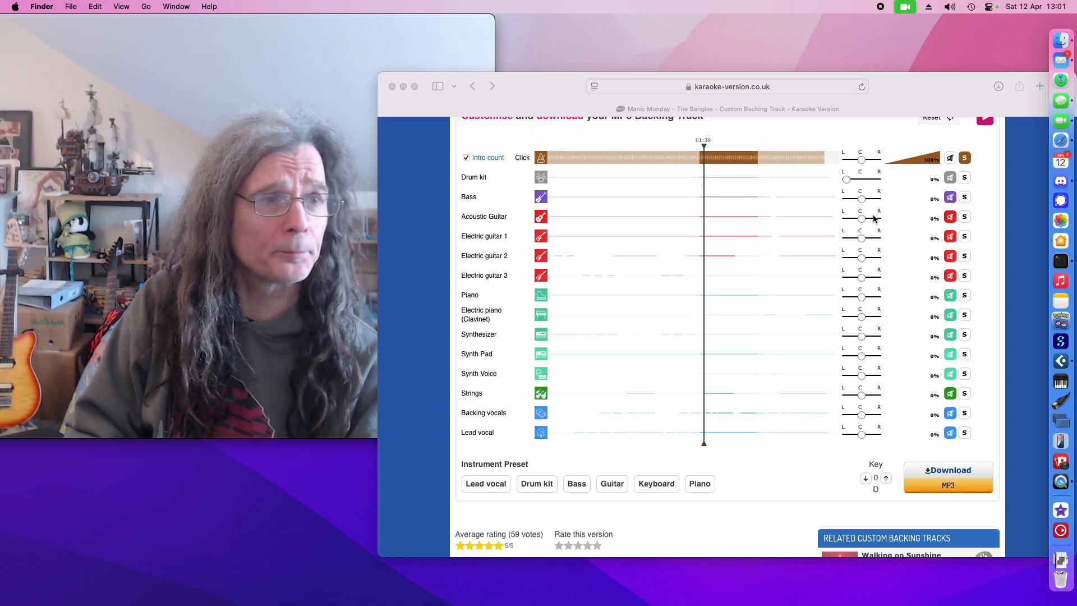
# Return to the Manic Monday mixer in Safari and solo the Lead vocal track.
pyautogui.click(990, 240)
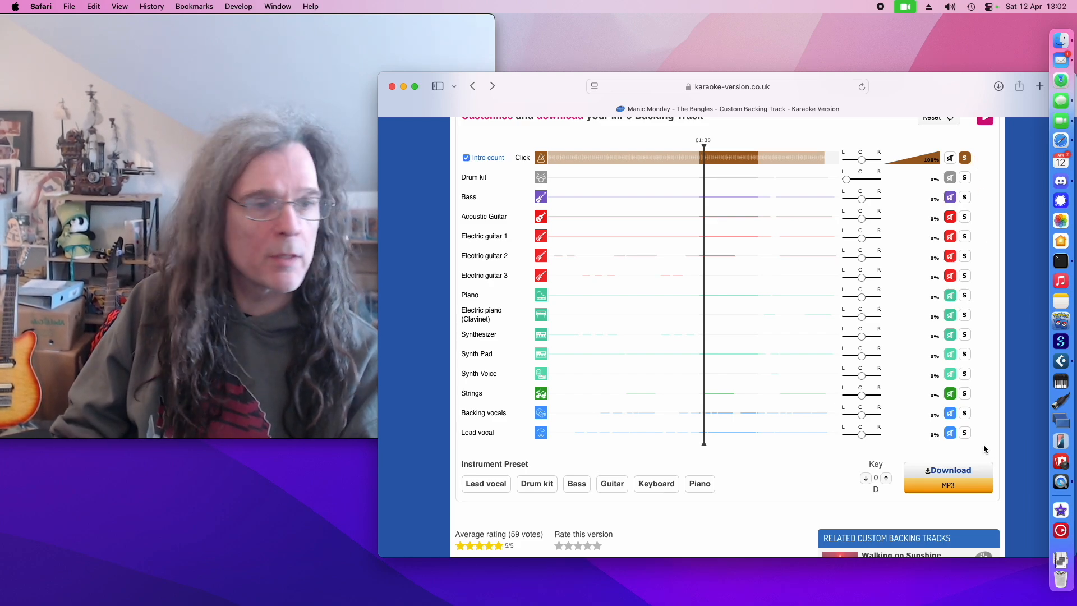
pyautogui.click(965, 432)
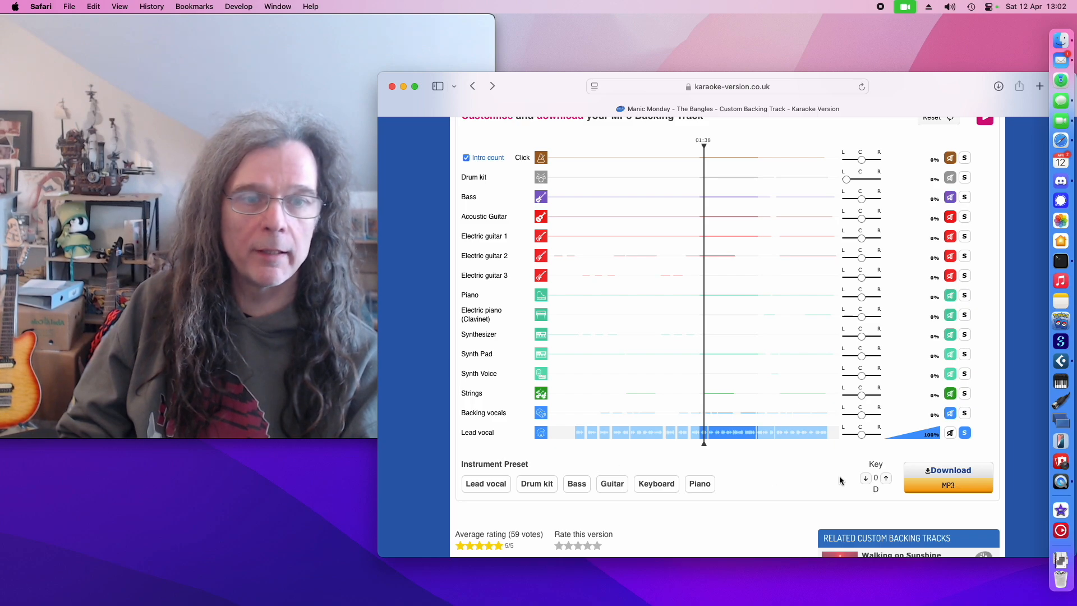
# Download the soloed lead vocal as an MP3 into the Downloads folder, and solo and download the Backing vocals track.
pyautogui.click(943, 473)
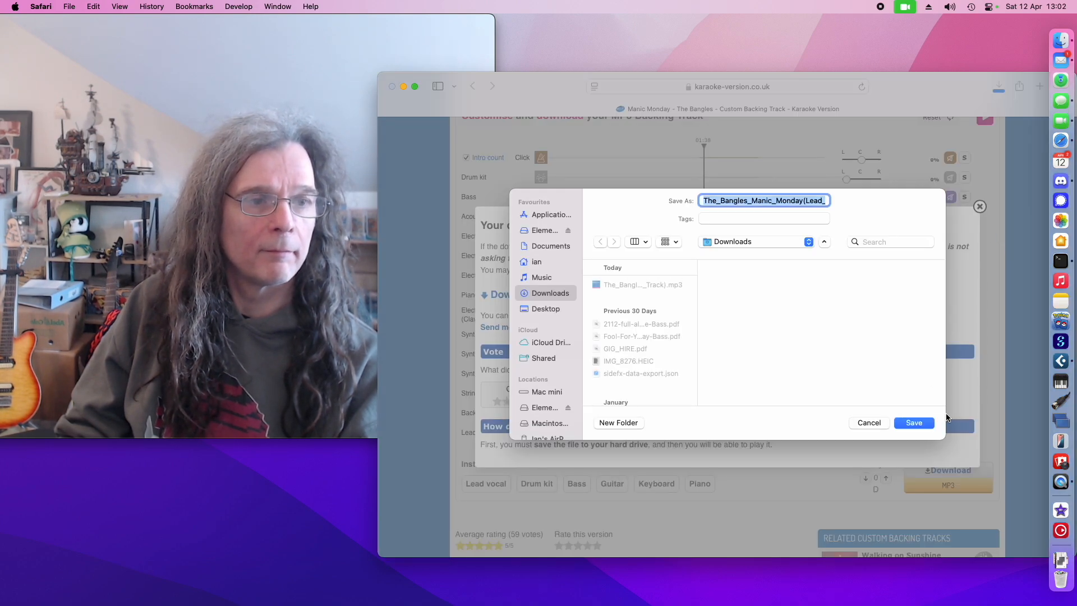
pyautogui.click(917, 423)
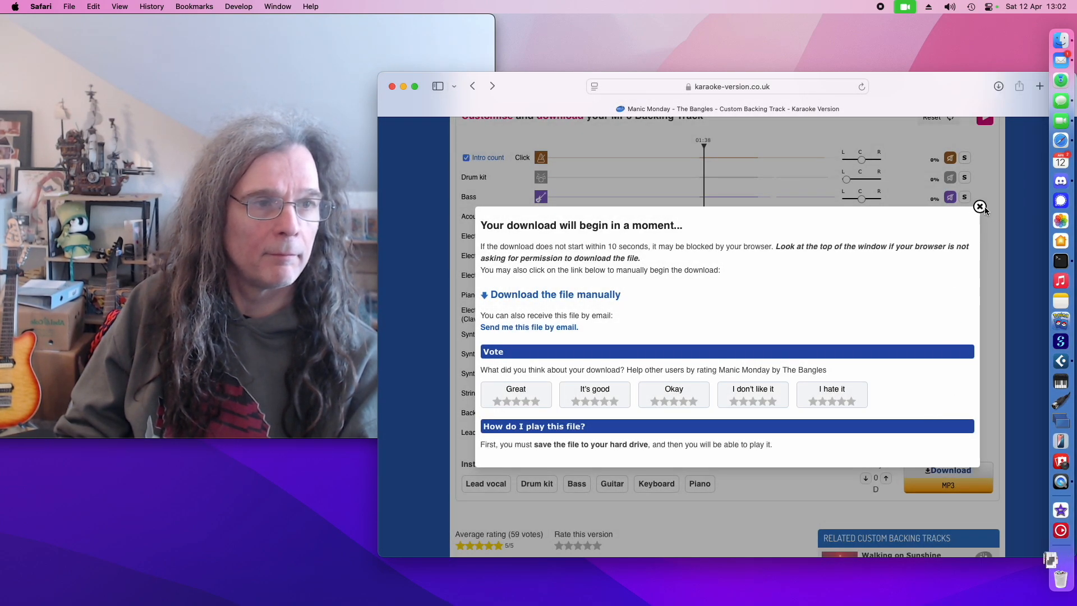
pyautogui.click(980, 207)
pyautogui.click(964, 414)
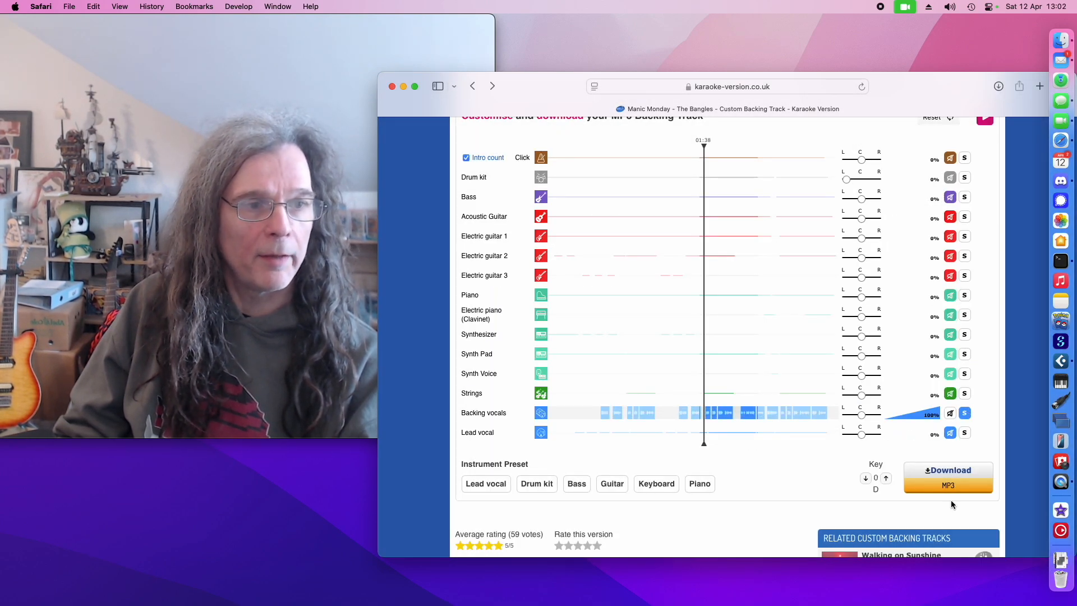
pyautogui.click(943, 475)
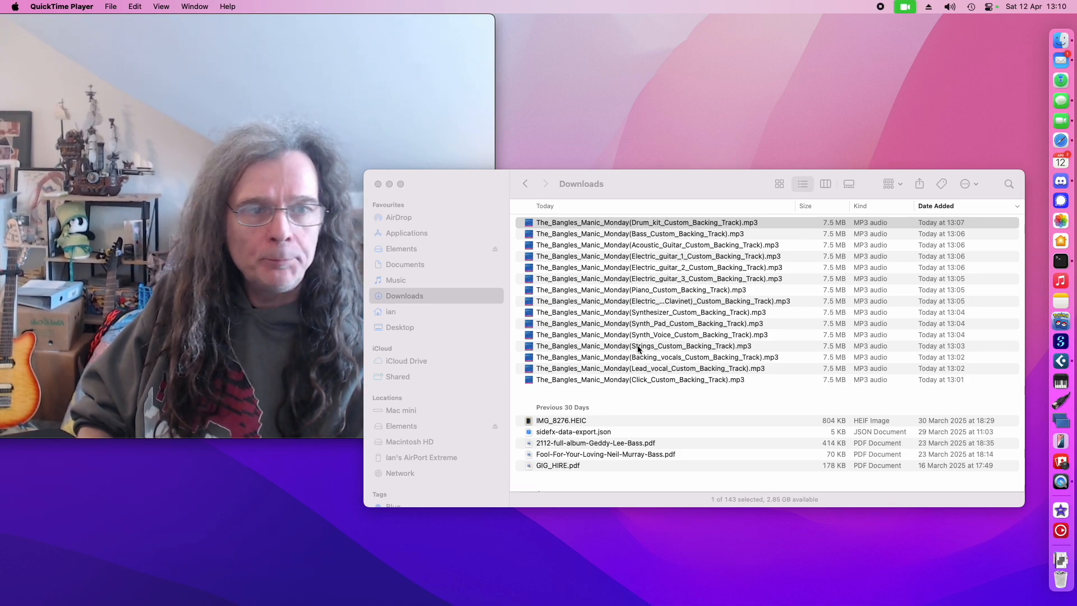
# Examine the downloaded Manic Monday stem MP3s in the Downloads folder and check that the list is grouped by Date Added.
pyautogui.click(661, 186)
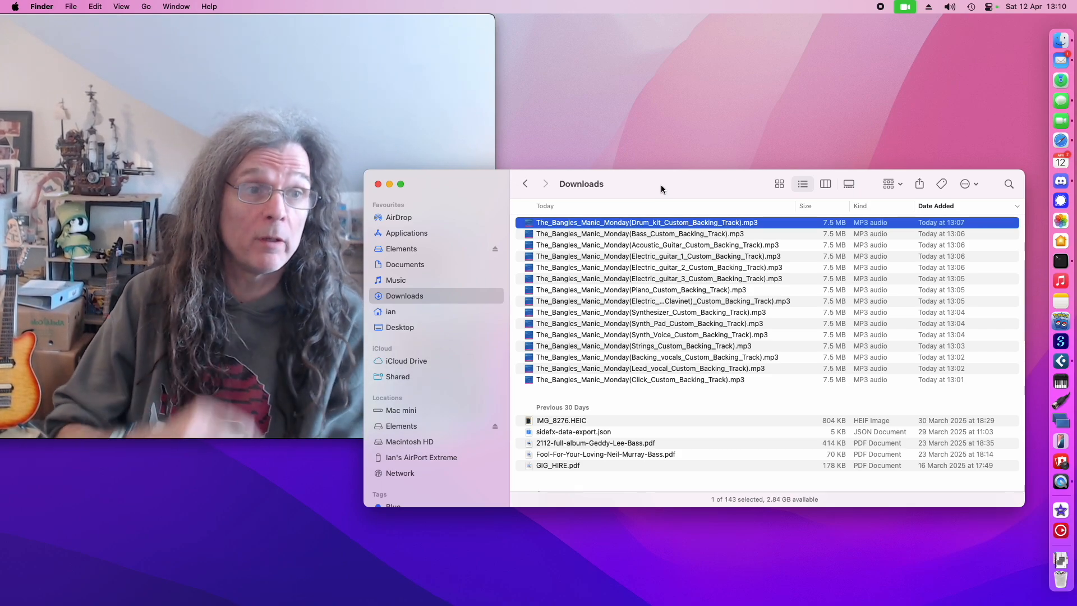
pyautogui.click(888, 184)
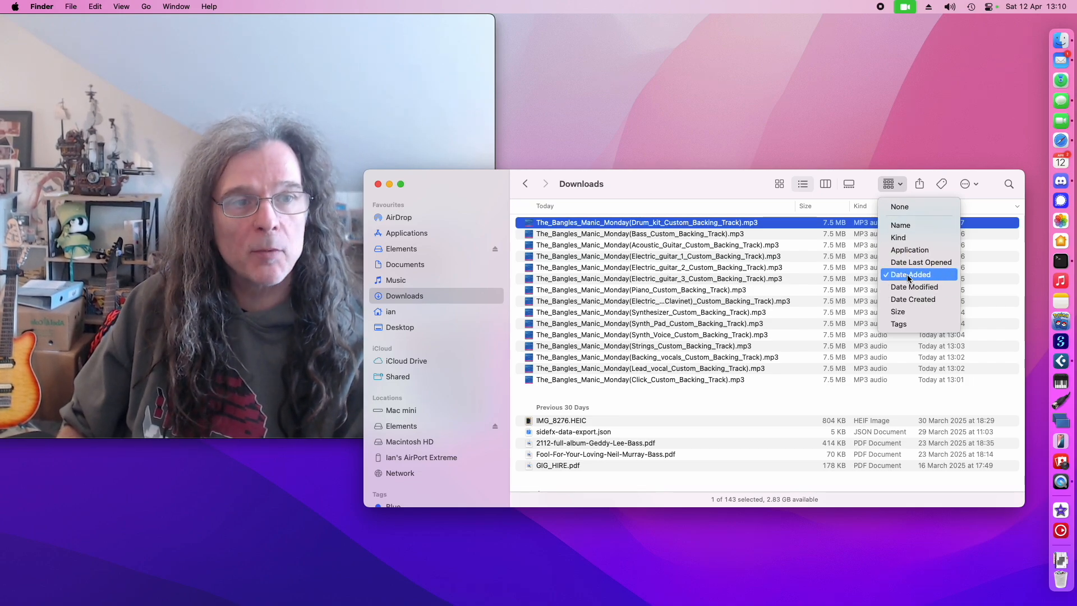
pyautogui.click(682, 181)
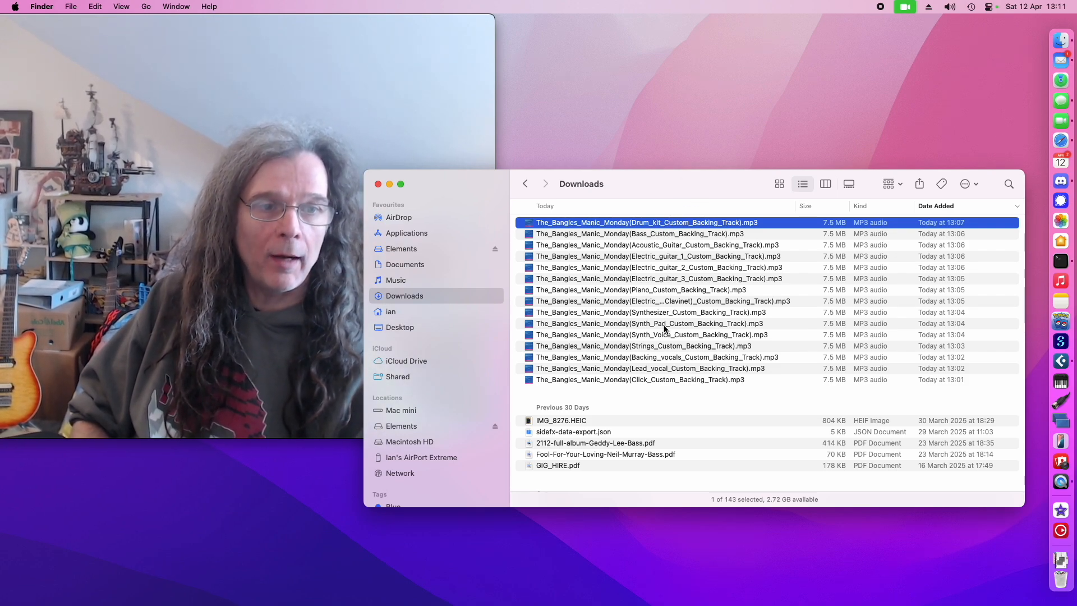
pyautogui.click(662, 373)
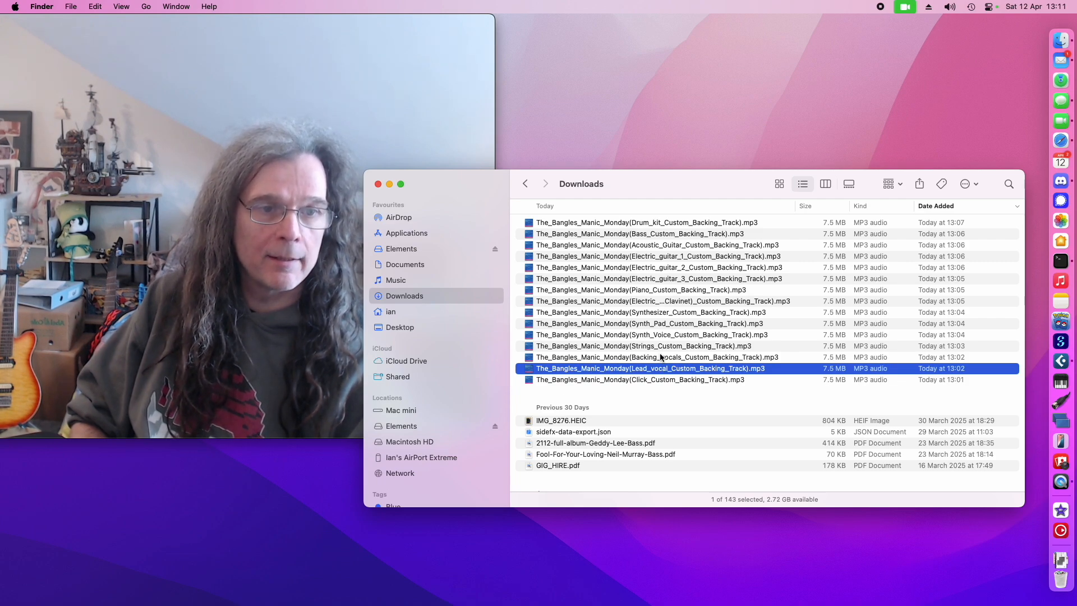
pyautogui.click(661, 357)
pyautogui.click(658, 346)
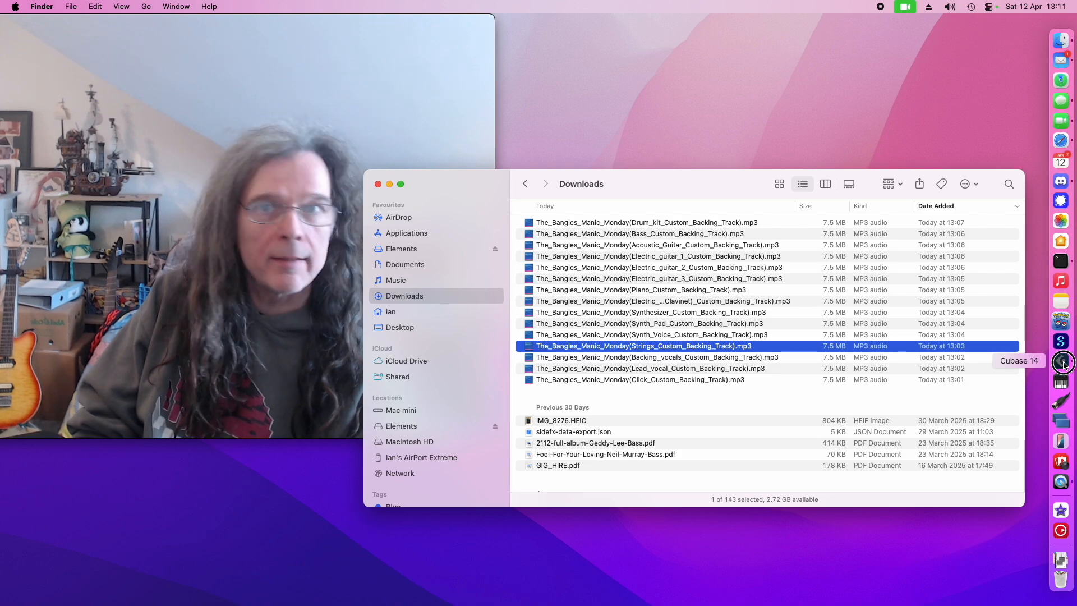
# Switch to Cubase and start a new project.
pyautogui.click(1062, 362)
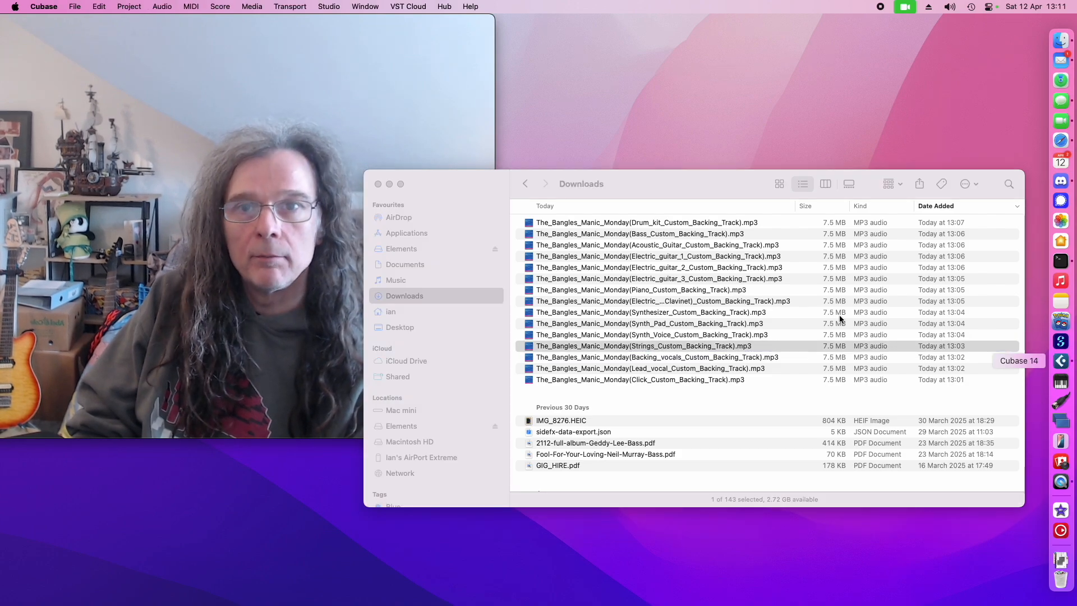
pyautogui.click(74, 6)
pyautogui.click(80, 23)
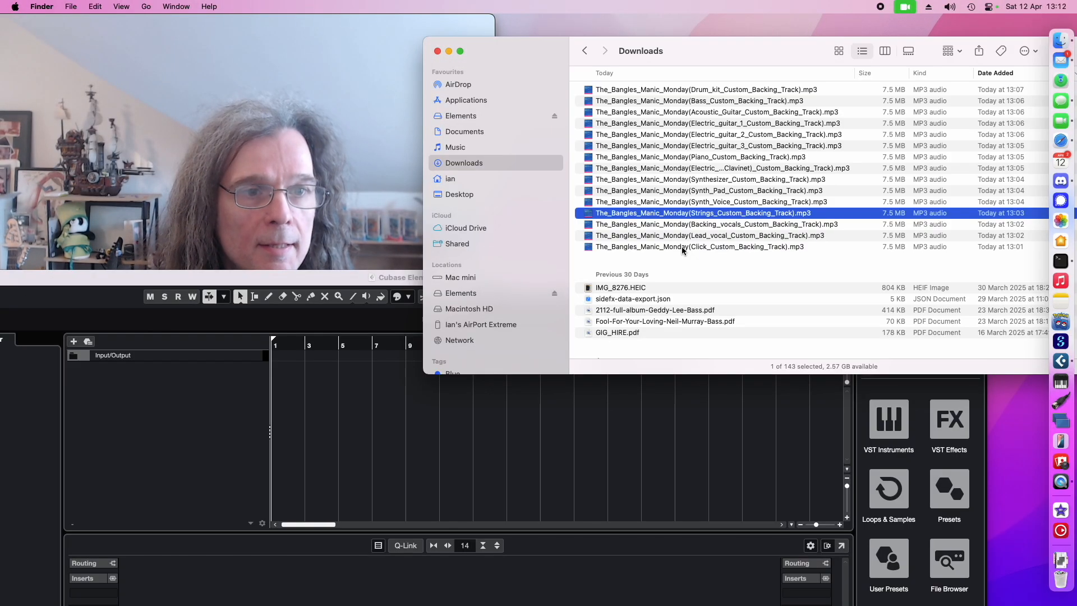
# Import all the Manic Monday MP3s, Click through Drum kit, from Downloads at bar 1 on different tracks, copying all files to the project folder.
pyautogui.press('Down')
pyautogui.press('Down')
pyautogui.press('Down')
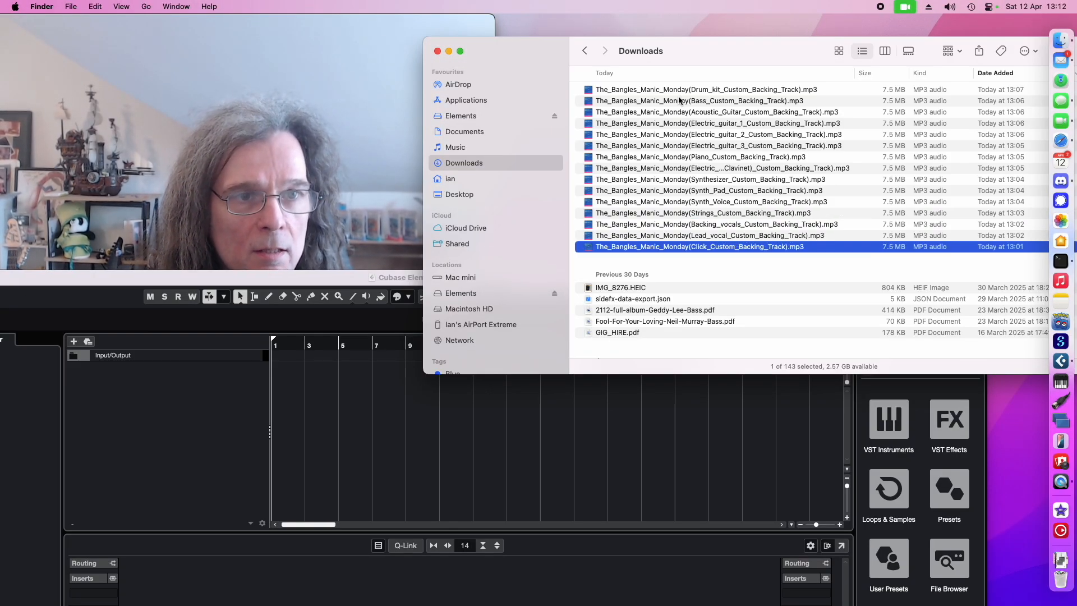
pyautogui.keyDown('shift'); pyautogui.click(680, 91); pyautogui.keyUp('shift')
pyautogui.moveTo(680, 90); pyautogui.dragTo(277, 380)
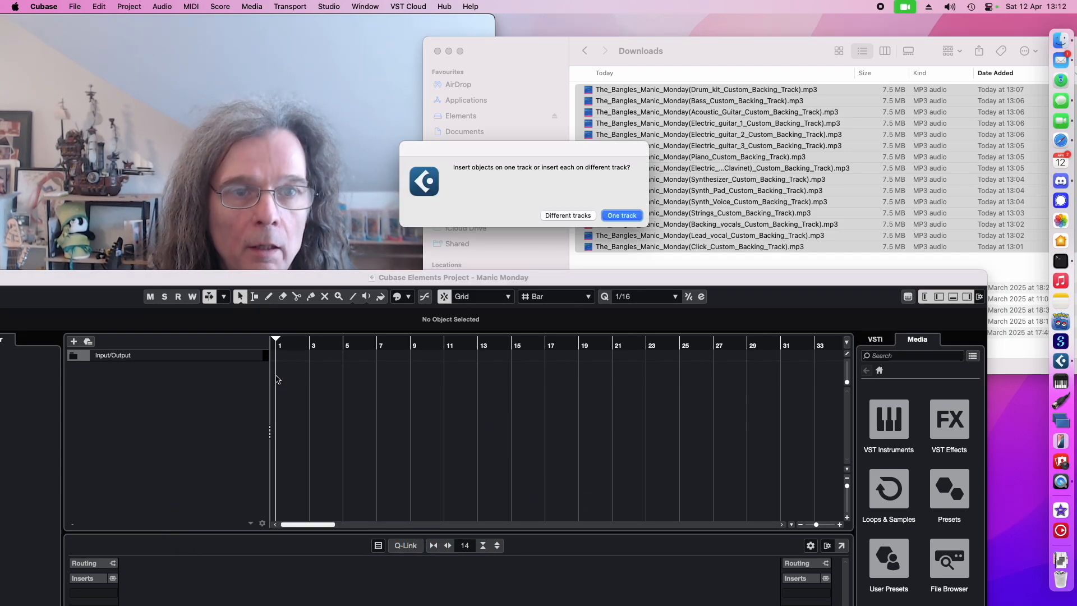
pyautogui.click(568, 216)
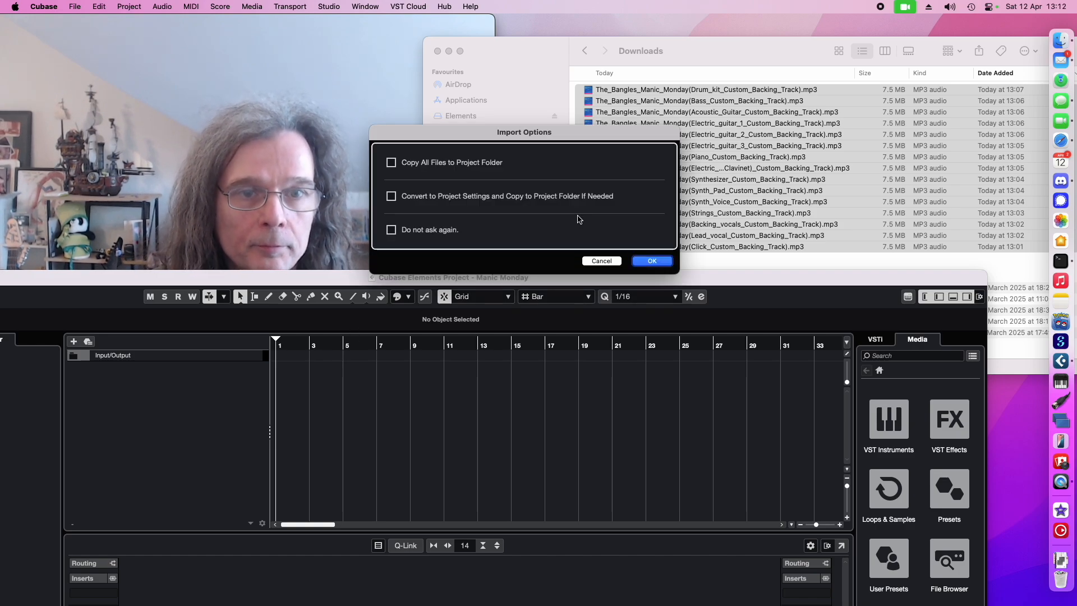
pyautogui.click(481, 163)
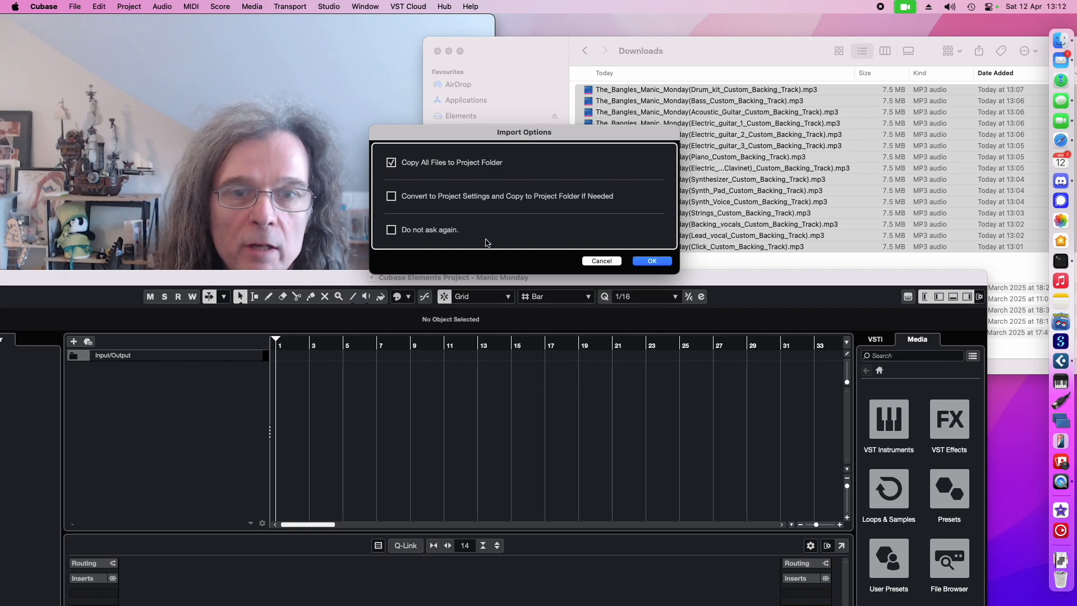
pyautogui.click(653, 262)
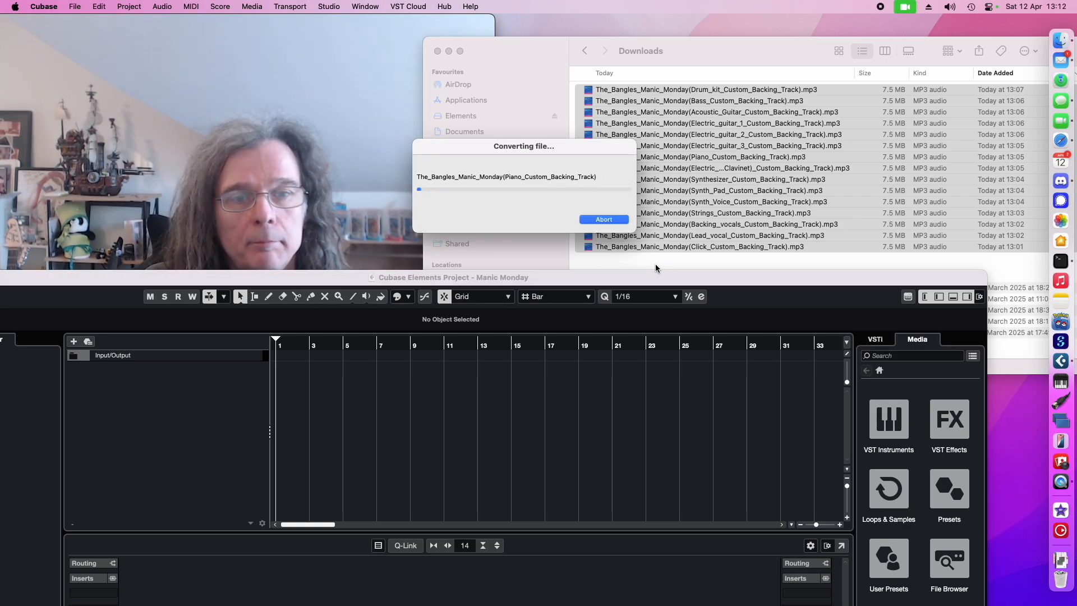
# Reposition the project window to show the whole project and hide the MixConsole area below the tracks.
pyautogui.moveTo(663, 278); pyautogui.dragTo(685, 306)
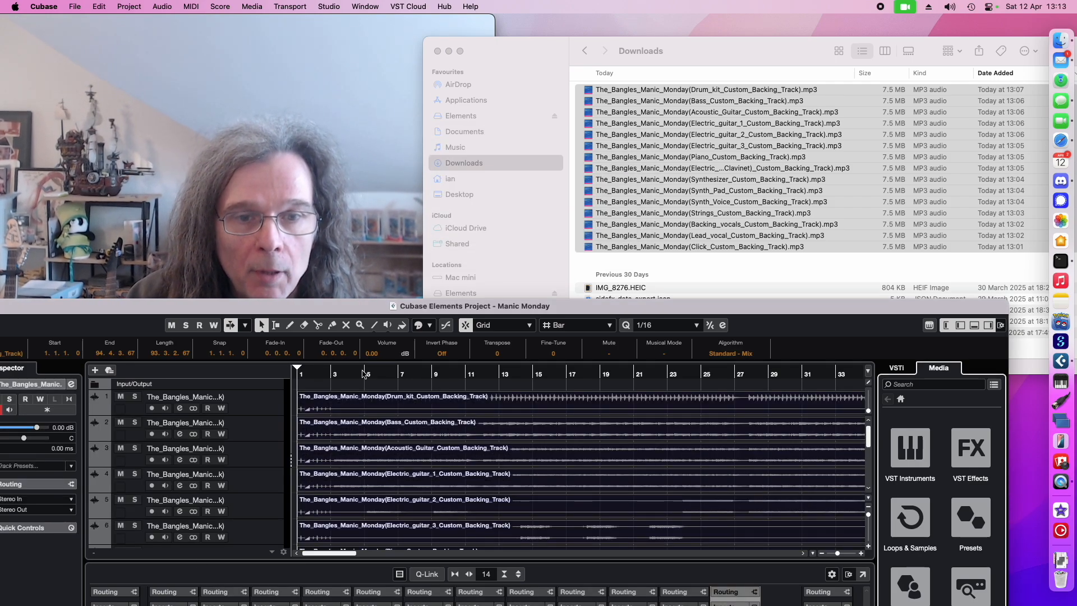
pyautogui.moveTo(361, 306); pyautogui.dragTo(425, 19)
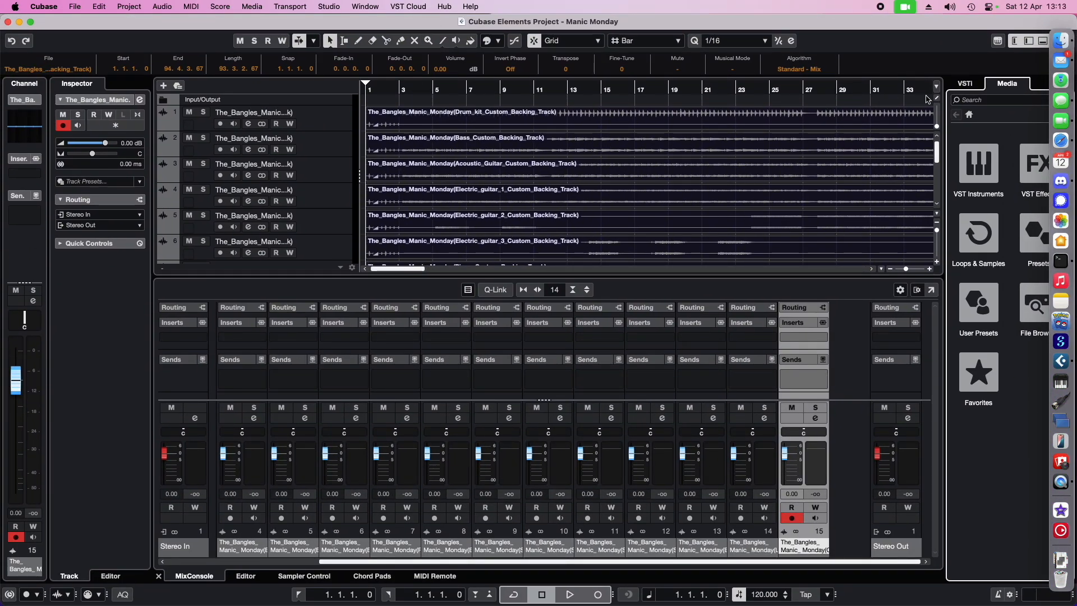
pyautogui.click(1042, 41)
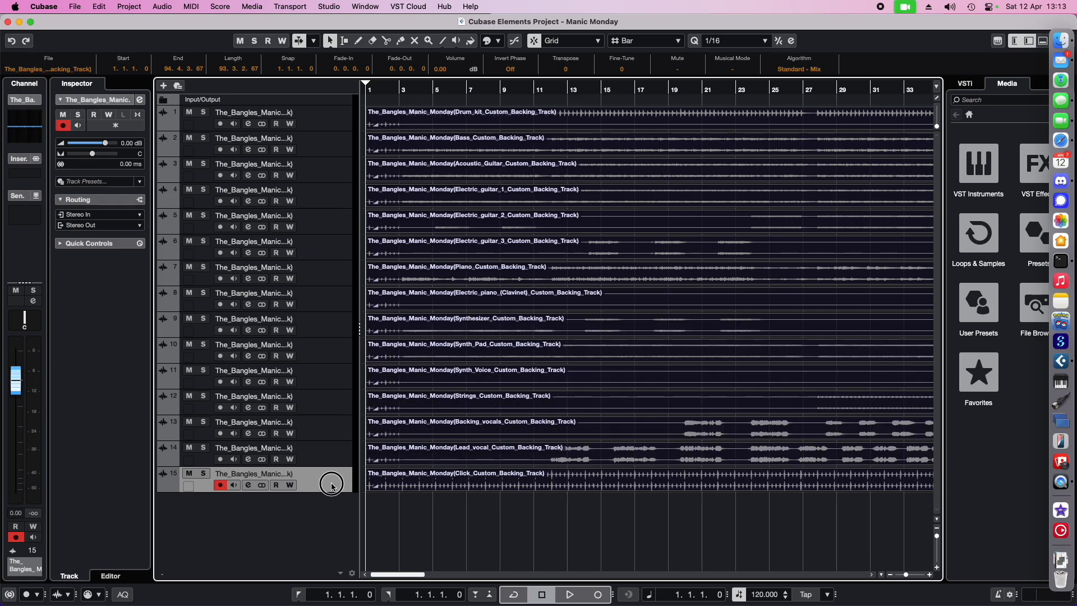
# Move the Click track to the top of the track list and deselect all audio events.
pyautogui.moveTo(329, 240); pyautogui.dragTo(337, 116)
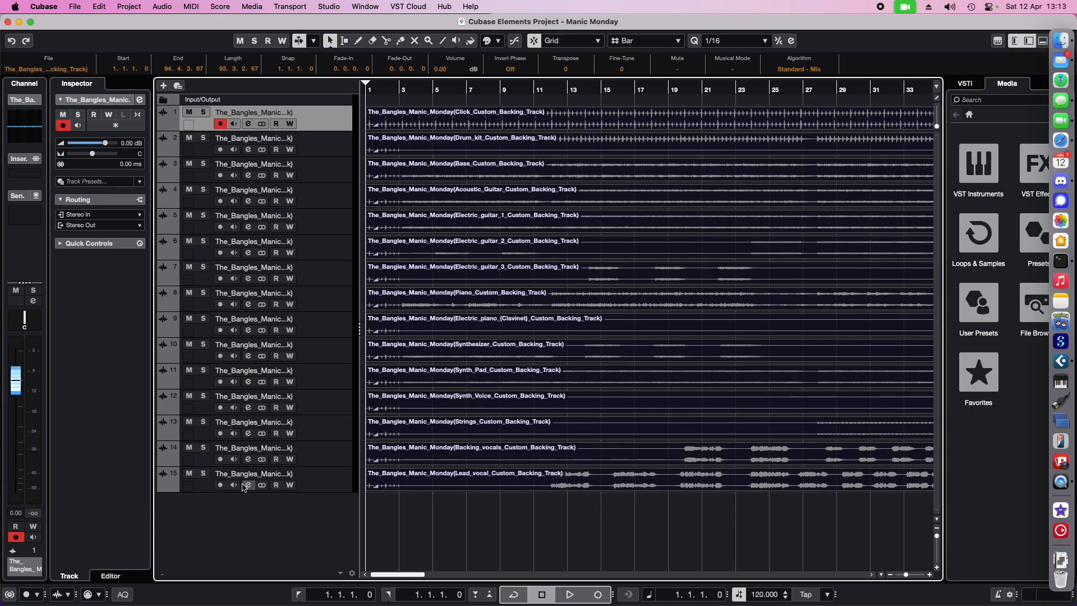
pyautogui.press('super+a')
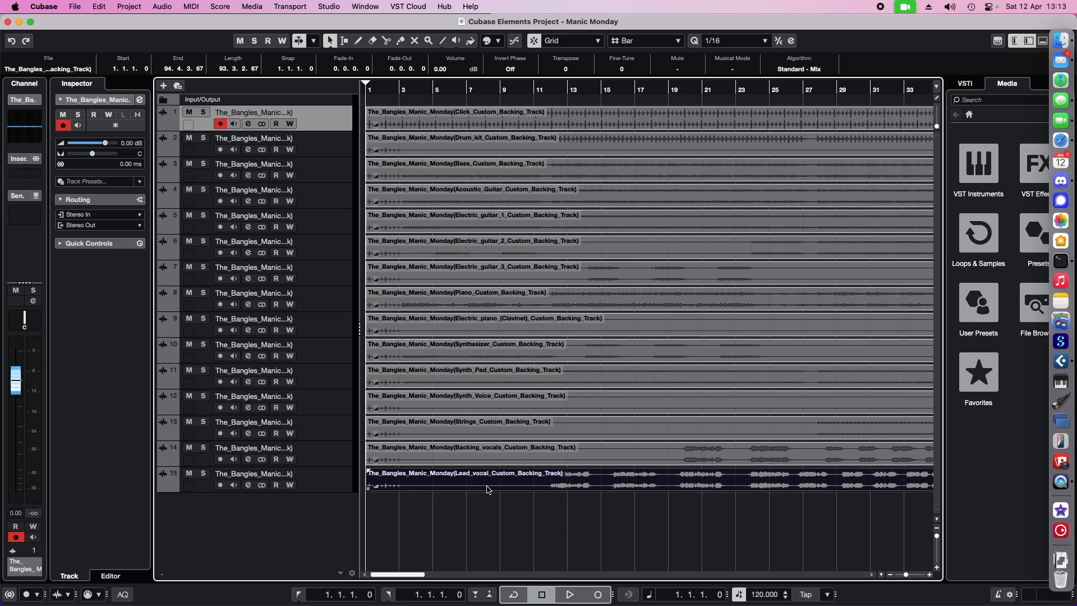
pyautogui.click(479, 522)
# Audition the soloed lead vocal from around bar 13, and clear the solos on the acoustic and electric guitar tracks.
pyautogui.click(203, 473)
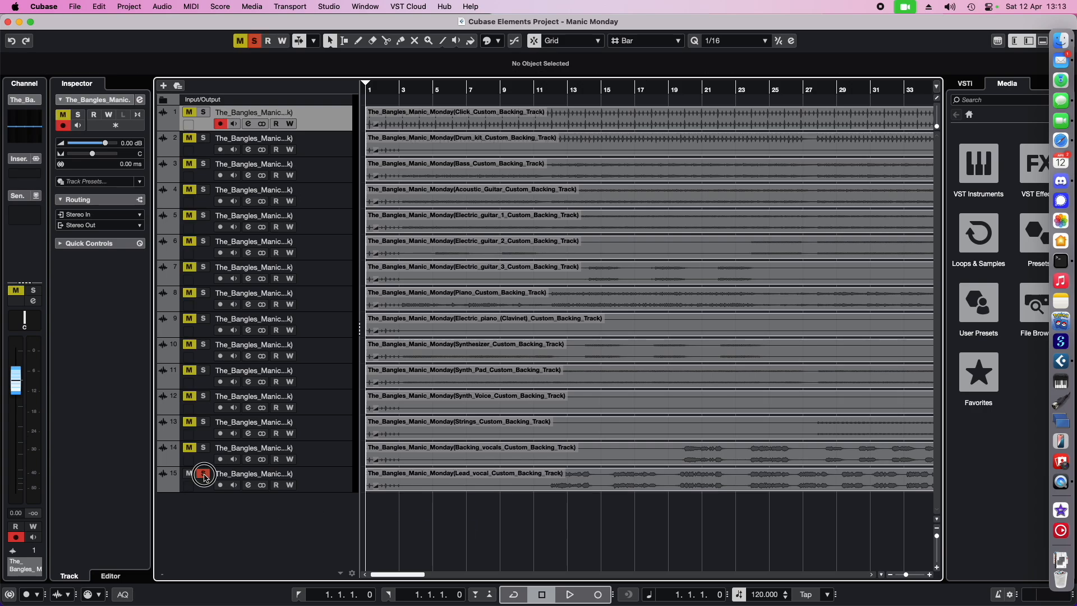
pyautogui.doubleClick(581, 94)
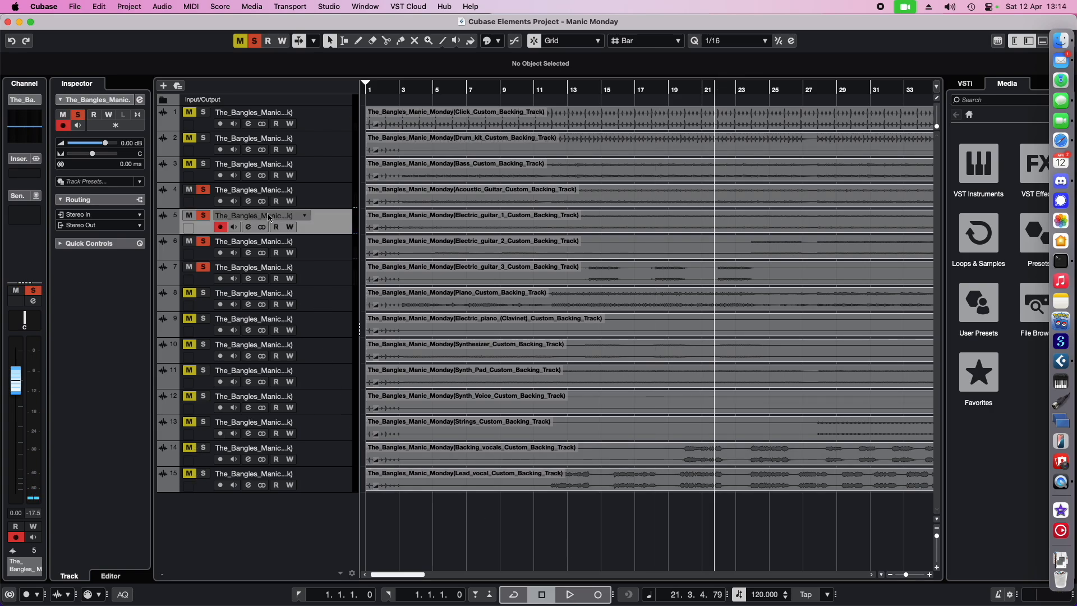
pyautogui.click(204, 191)
pyautogui.click(204, 215)
pyautogui.click(203, 241)
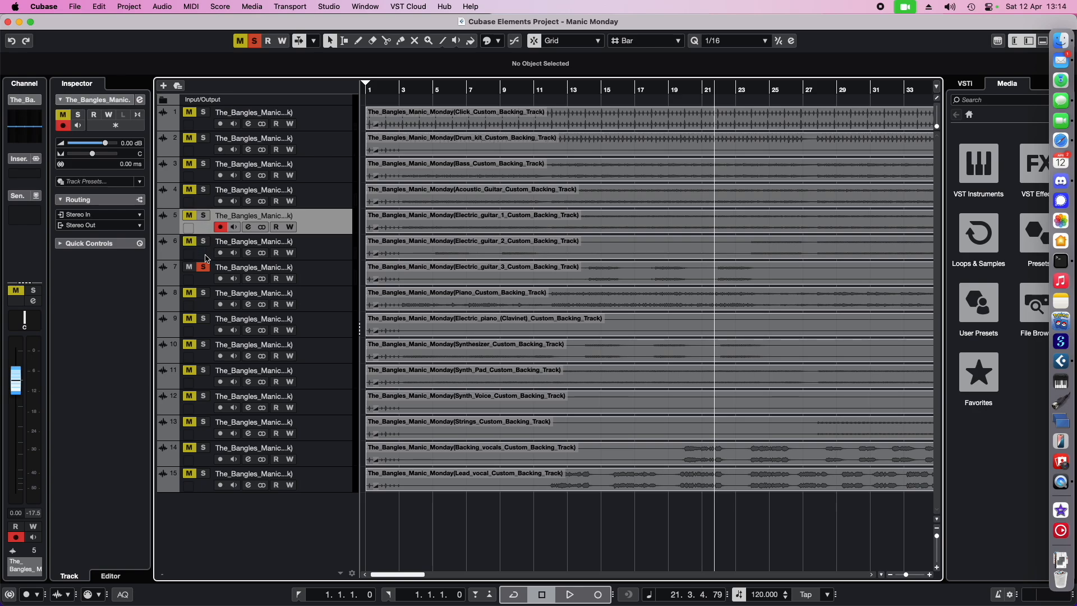
pyautogui.click(204, 267)
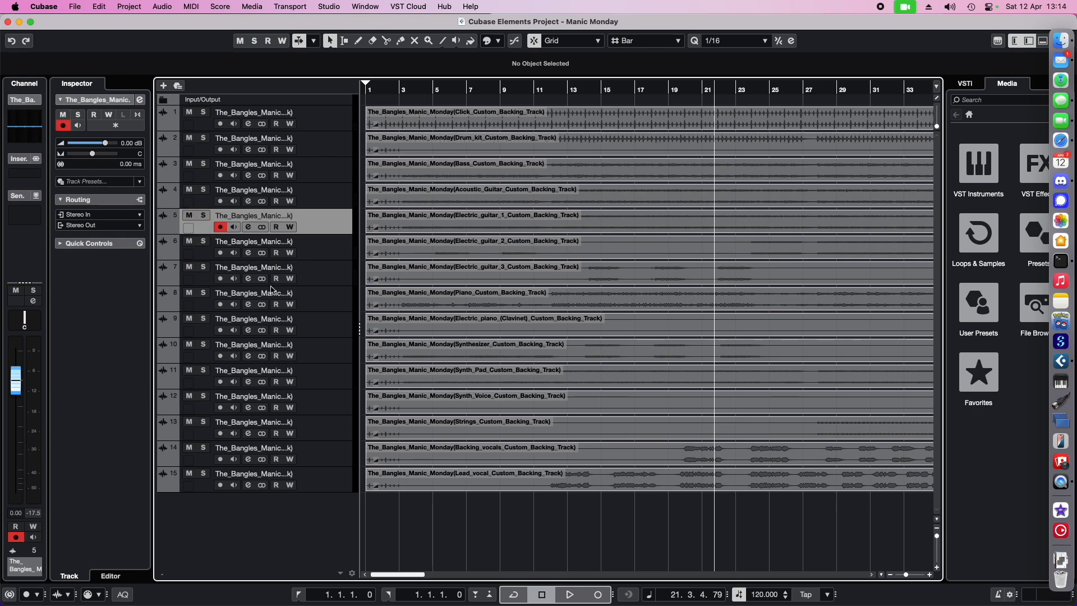
# Rename the click track as Click and the drum kit track as Drums.
pyautogui.click(278, 115)
pyautogui.doubleClick(263, 115)
pyautogui.write('Click')
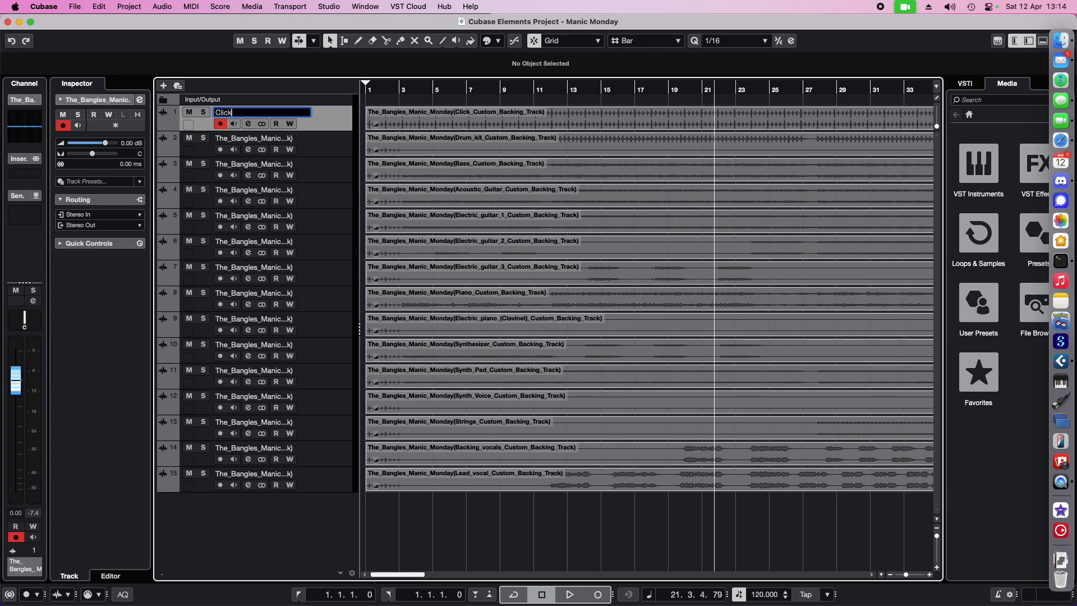
pyautogui.press('Tab')
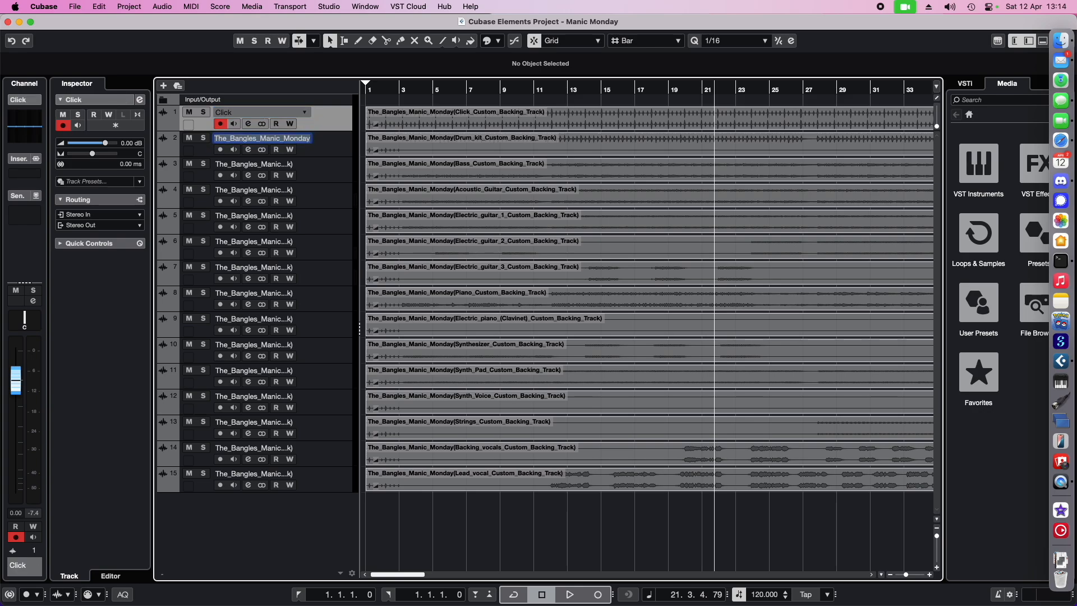
pyautogui.write('Drums')
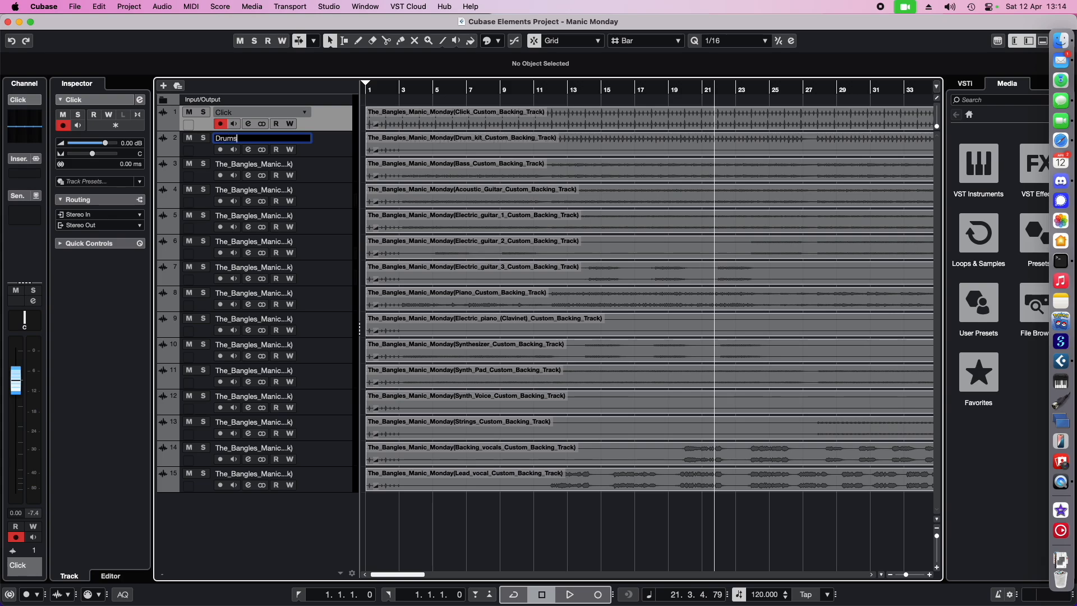
pyautogui.press('Tab')
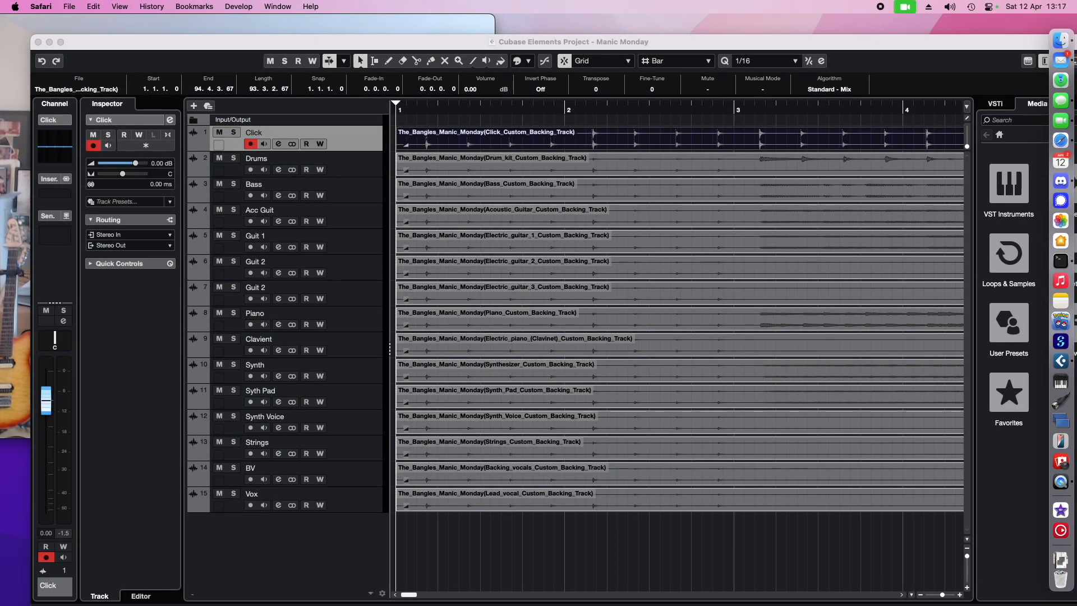
# Check the original tempo of Manic Monday on the Karaoke Version page in Safari and minimise the browser window.
pyautogui.moveTo(1, 362); pyautogui.dragTo(500, 83)
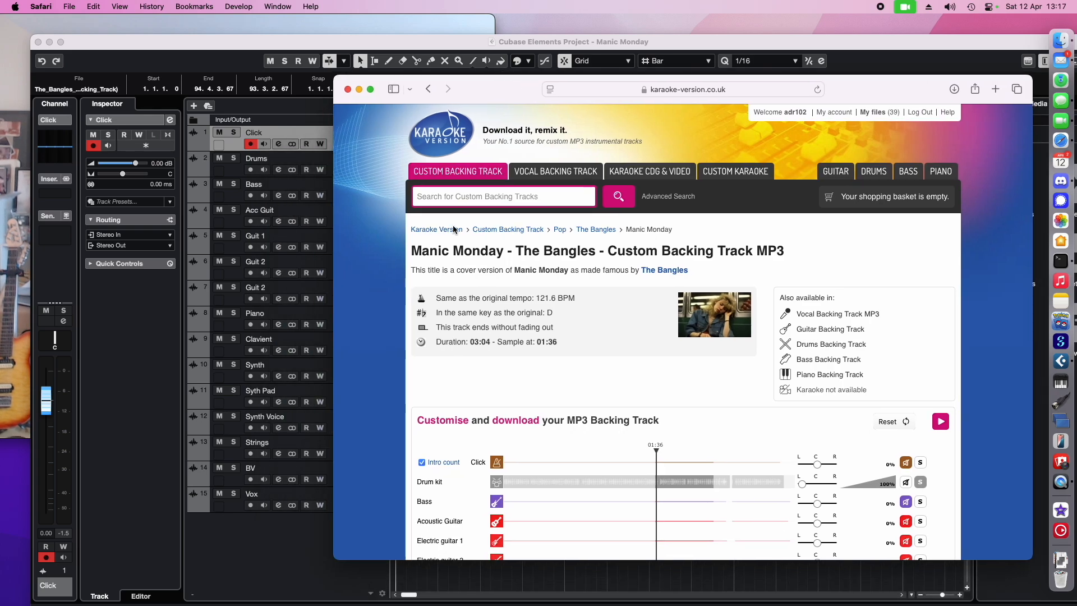
pyautogui.doubleClick(543, 299)
pyautogui.click(360, 89)
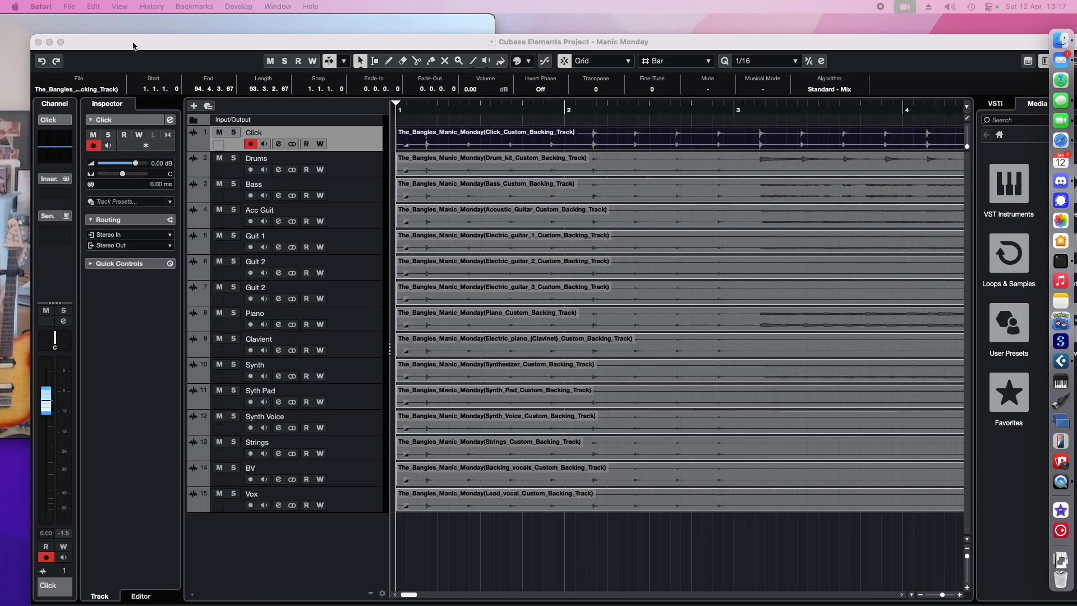
# Enlarge the Cubase project window and set the project tempo to 121.6 BPM.
pyautogui.doubleClick(474, 44)
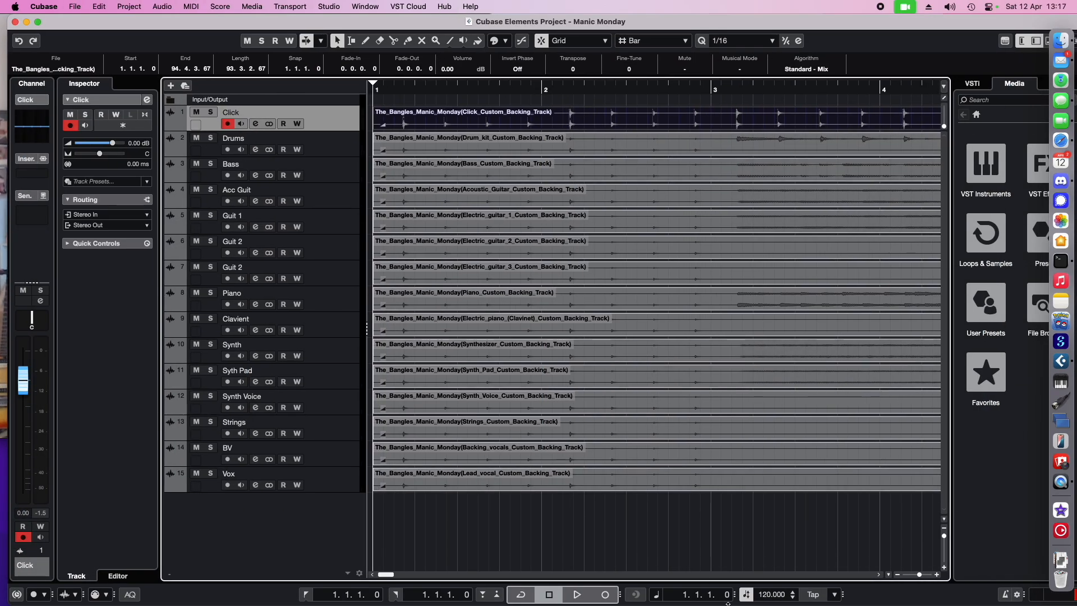
pyautogui.doubleClick(766, 595)
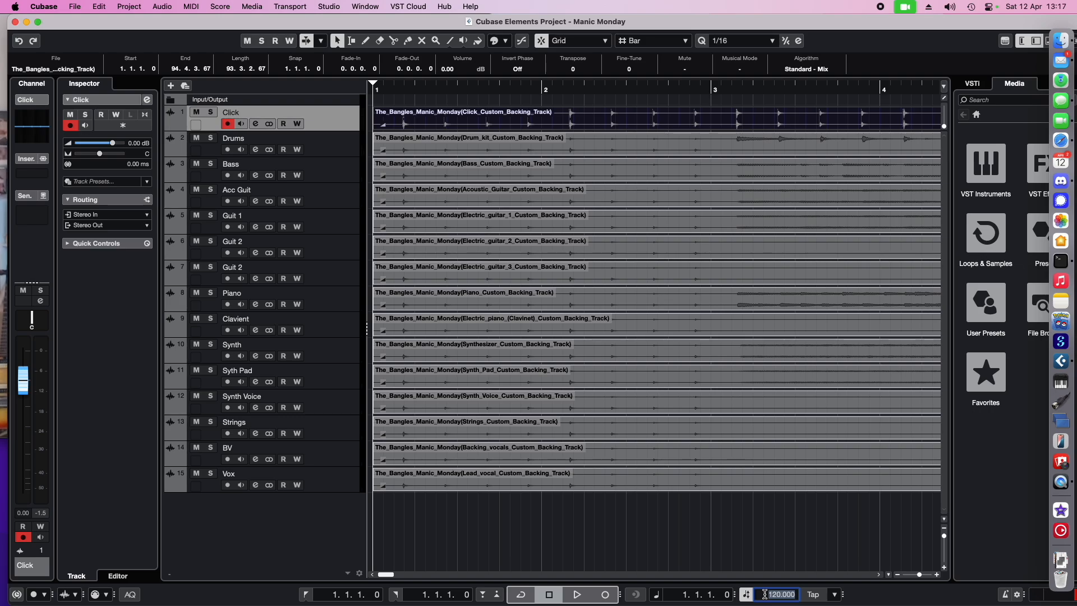
pyautogui.write('121.6')
pyautogui.press('Return')
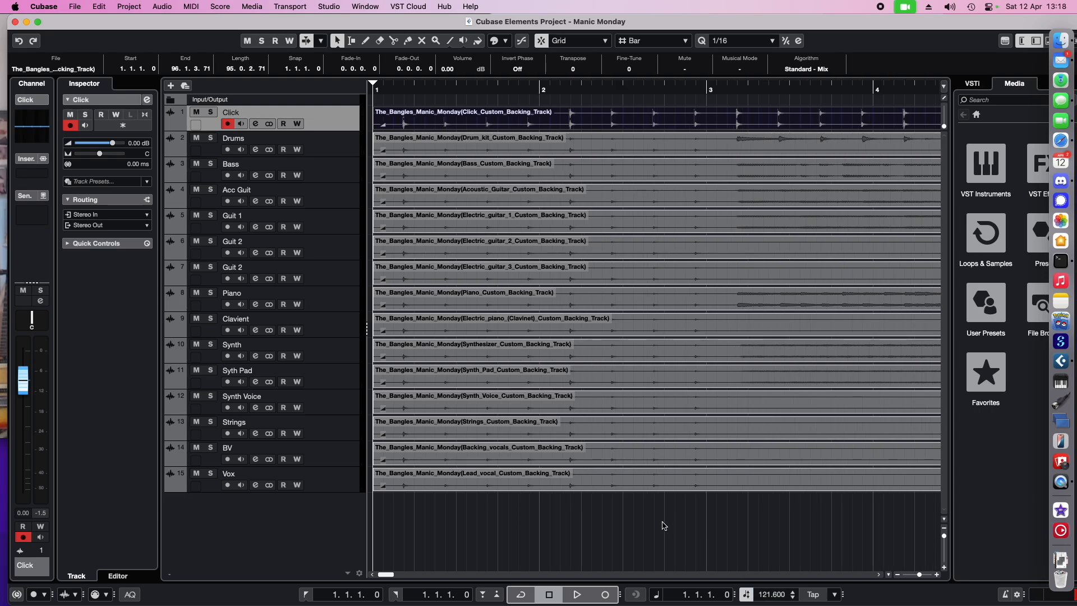
# Select the audio events on all tracks and shift them together to start at 1.4.2.9, lining up the first click with bar 2.
pyautogui.moveTo(571, 536); pyautogui.dragTo(796, 116)
pyautogui.moveTo(616, 121); pyautogui.dragTo(753, 125)
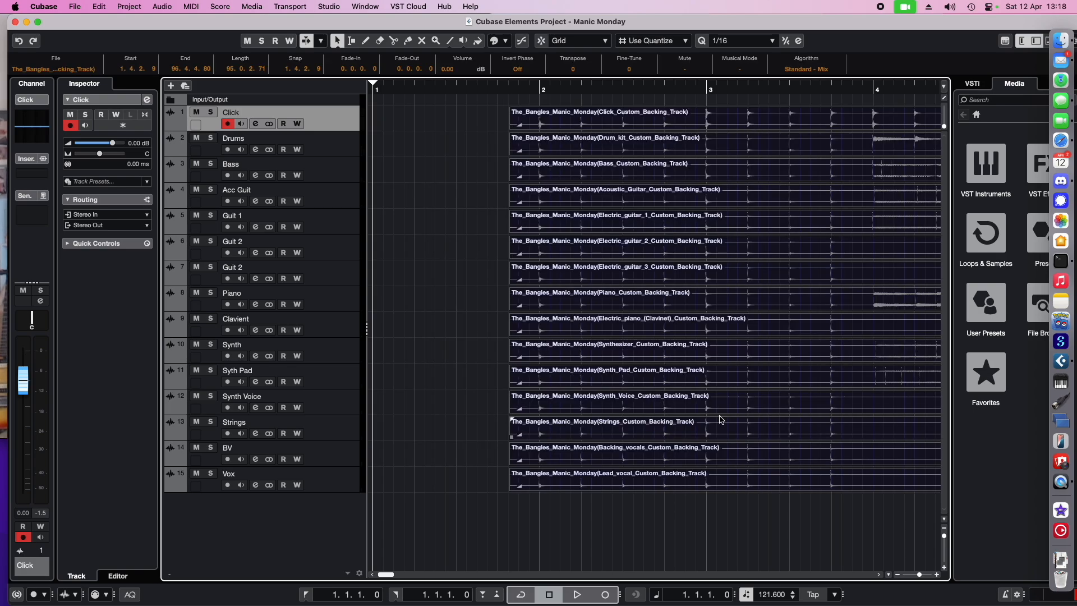
# Nudge all the selected audio events slightly earlier to start at 1.4.2.2 and check the click alignment around bars 91 and 92.
pyautogui.moveTo(772, 130); pyautogui.dragTo(772, 128)
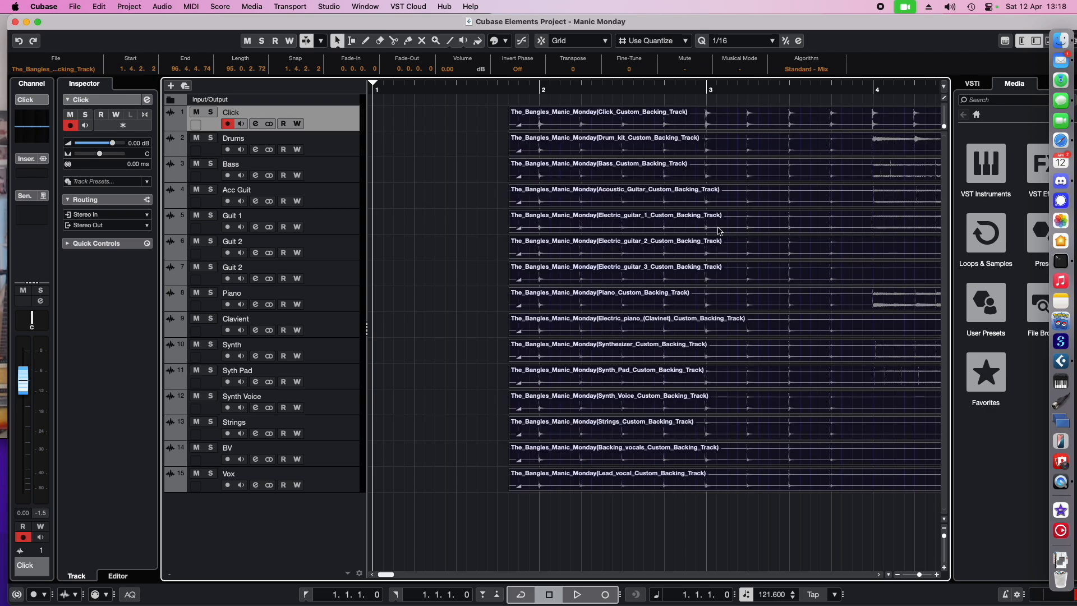
pyautogui.moveTo(383, 575); pyautogui.dragTo(526, 589)
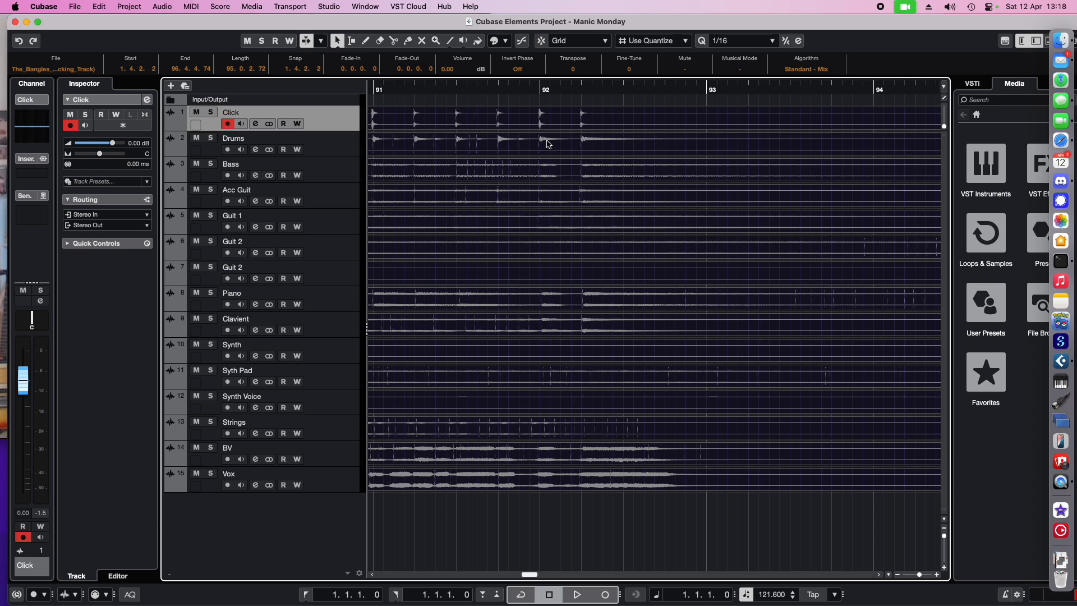
pyautogui.moveTo(533, 571); pyautogui.dragTo(353, 572)
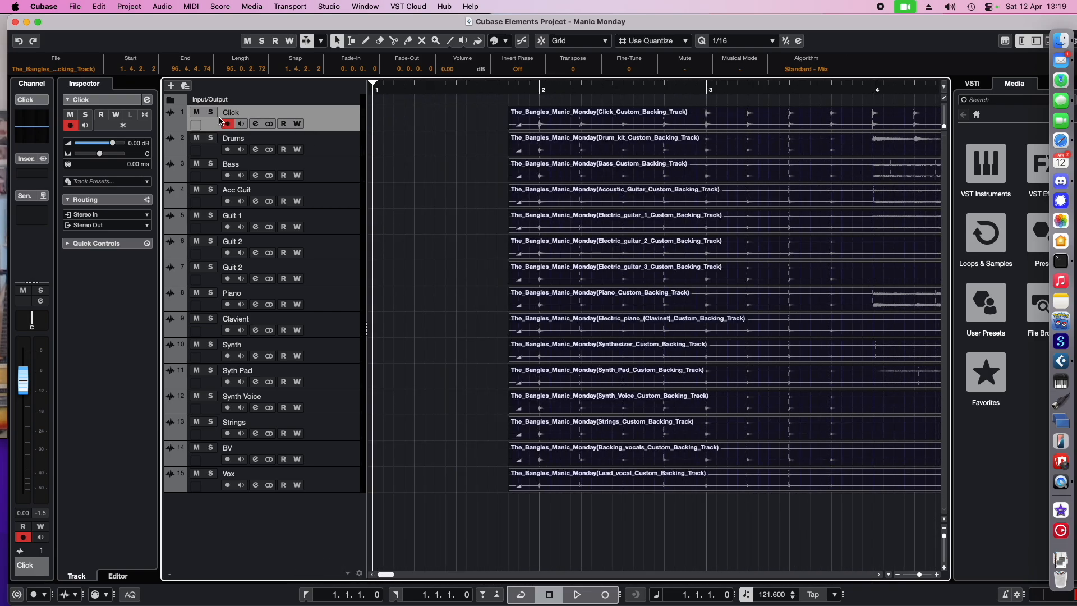
# Solo the Click track and play it from the start and around bars 35 and 41 to check it against the grid.
pyautogui.press('s')
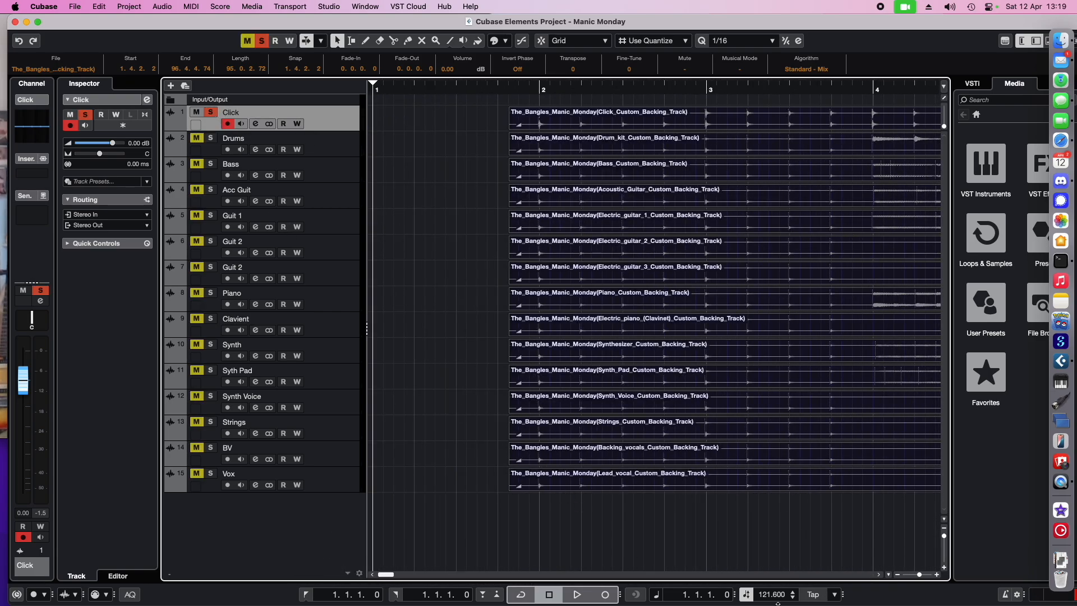
pyautogui.press('space')
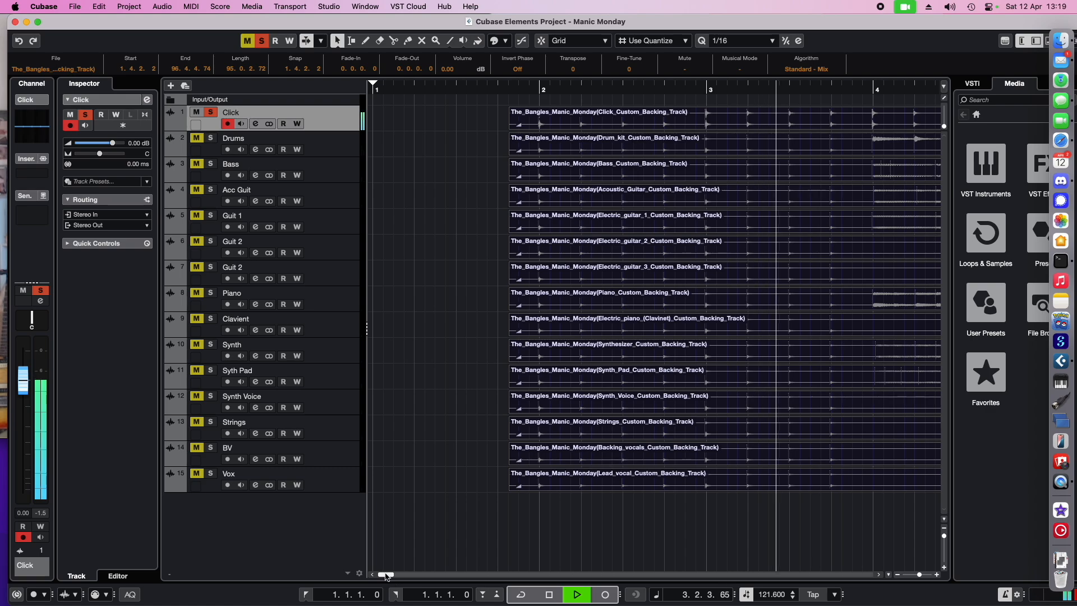
pyautogui.moveTo(386, 574); pyautogui.dragTo(435, 575)
pyautogui.click(873, 89)
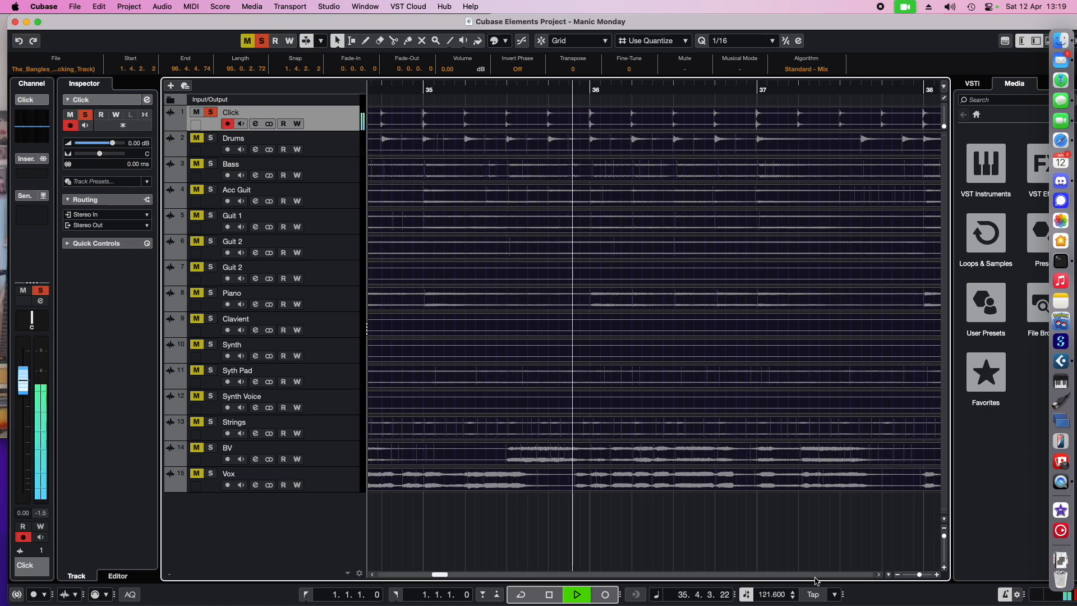
pyautogui.click(891, 93)
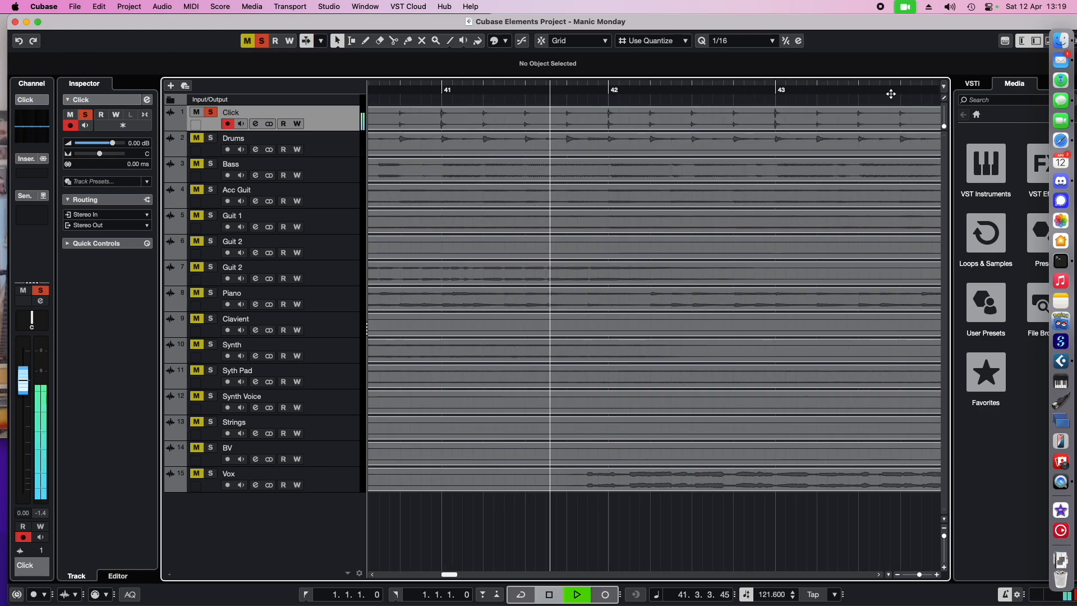
pyautogui.press('space')
pyautogui.moveTo(449, 574); pyautogui.dragTo(226, 573)
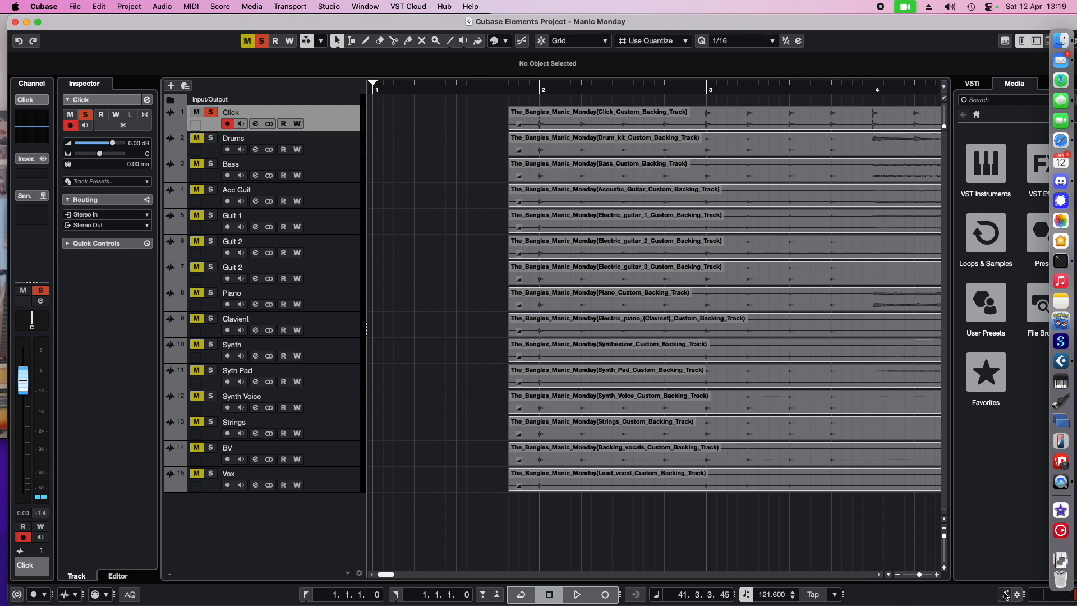
pyautogui.click(786, 528)
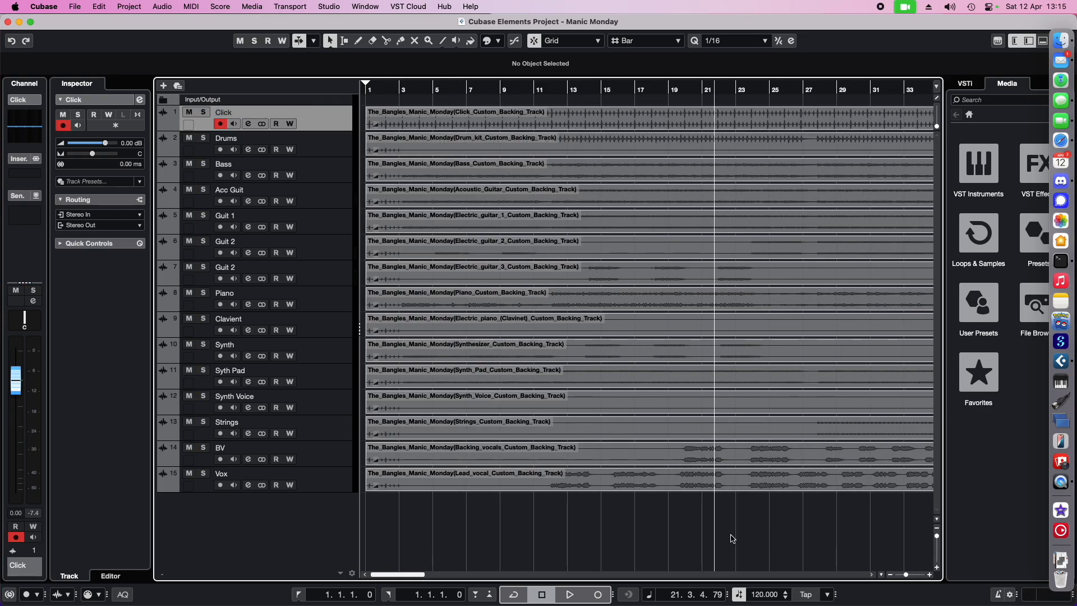
# Play the project from bar 1 to just past bar 3 to listen to the count-in clicks.
pyautogui.moveTo(905, 578); pyautogui.dragTo(912, 579)
pyautogui.moveTo(410, 578); pyautogui.dragTo(365, 577)
pyautogui.click(367, 86)
pyautogui.press('space')
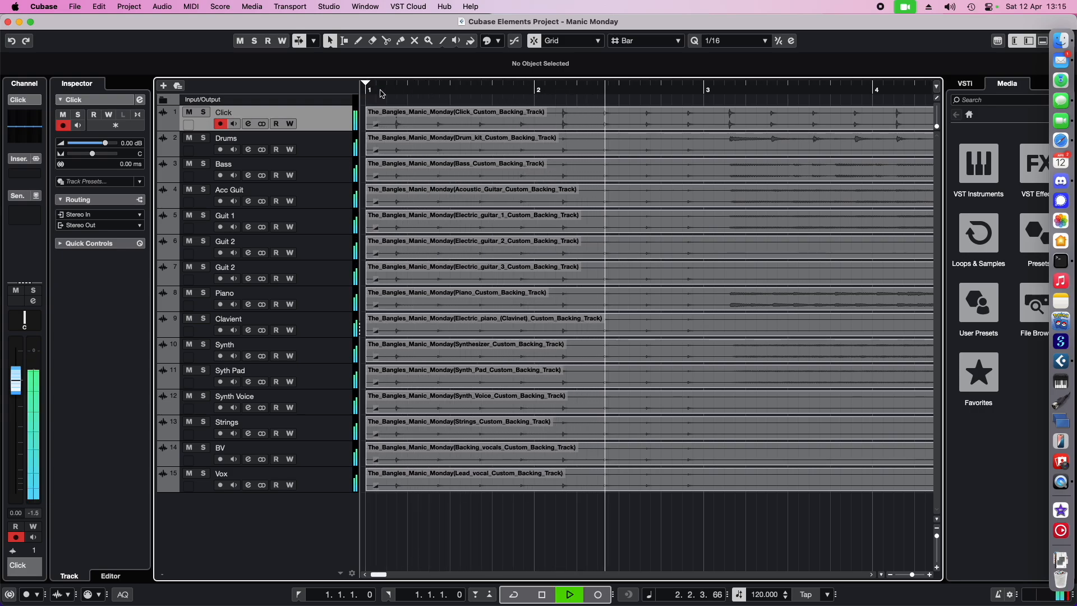
pyautogui.press('space')
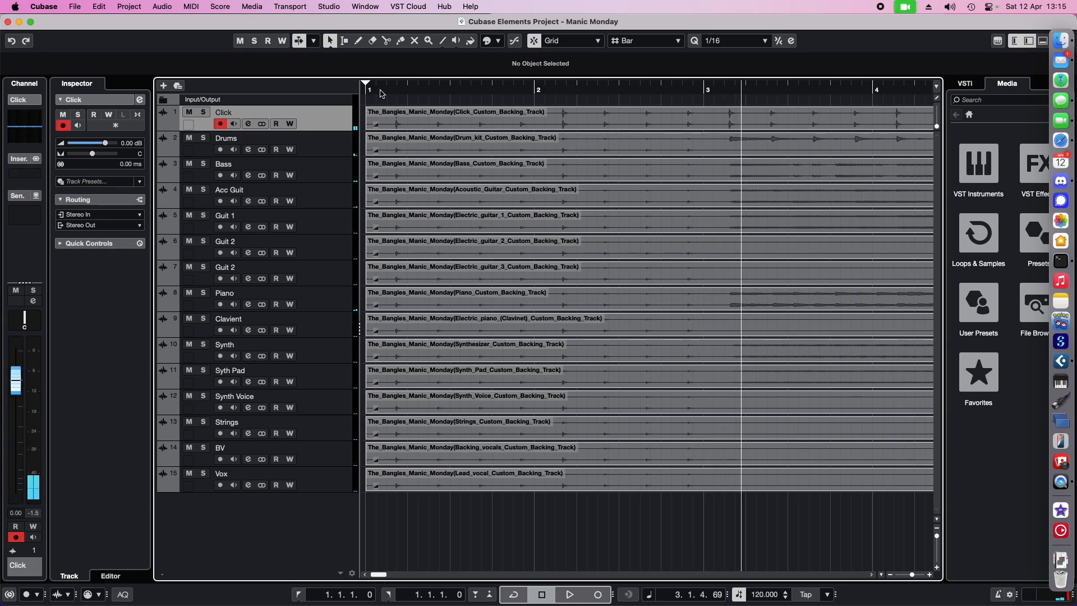
# Split the Click event at bar 2 and copy its first one-bar section.
pyautogui.click(542, 126)
pyautogui.rightClick(544, 124)
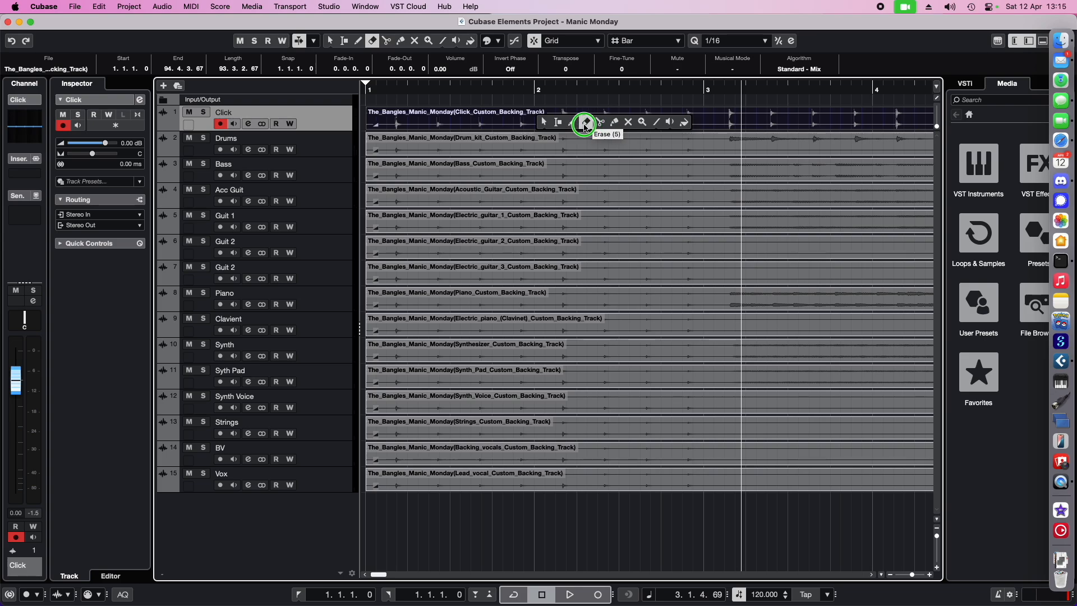
pyautogui.click(600, 122)
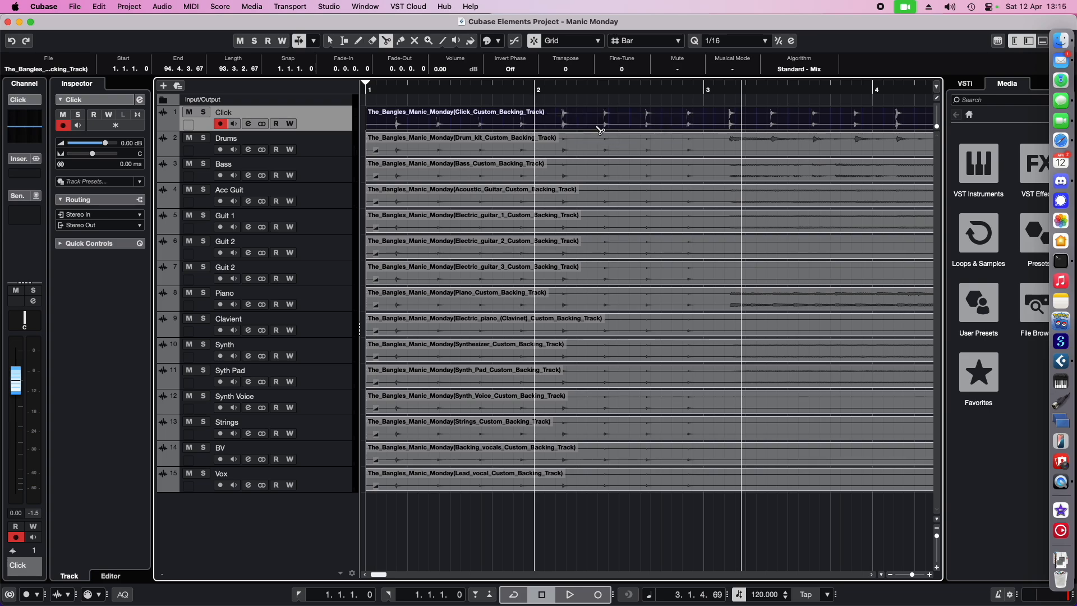
pyautogui.click(551, 123)
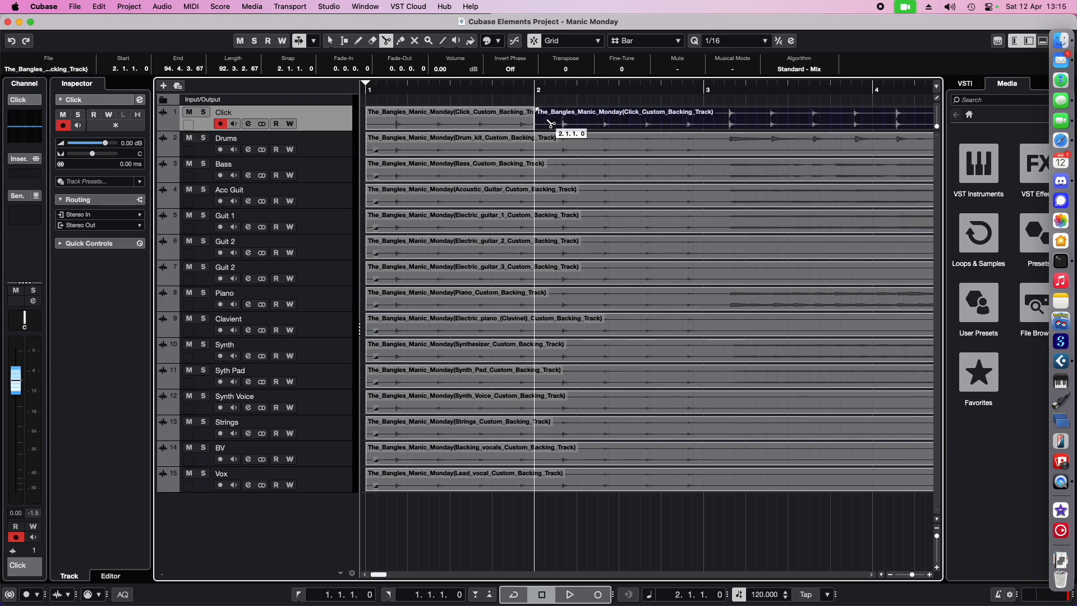
pyautogui.press('1')
pyautogui.click(495, 125)
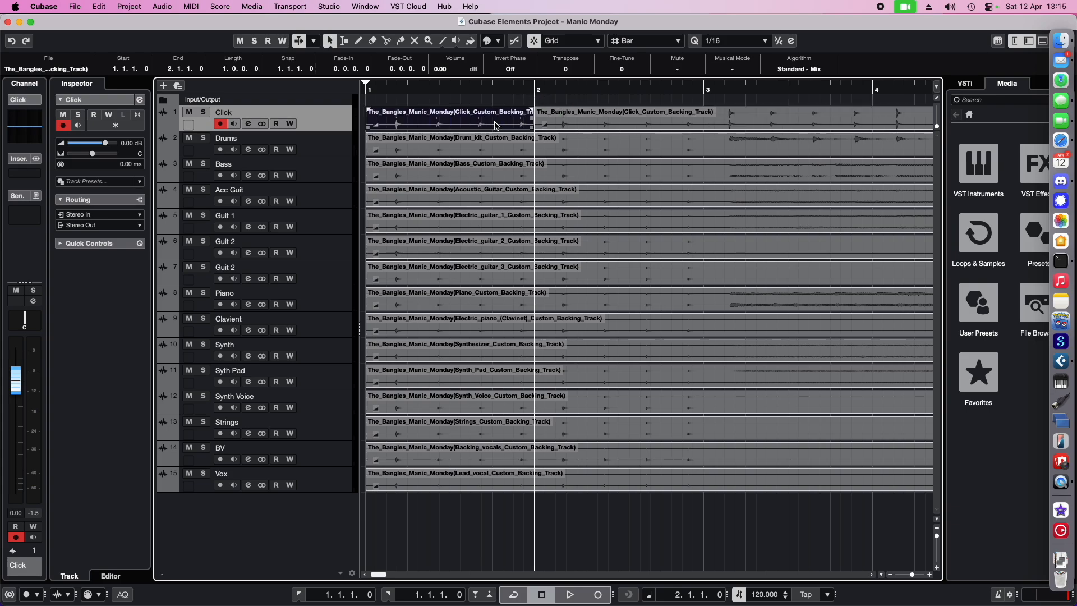
pyautogui.press('super+c')
# Shift all audio events together to start at bar 2 and paste the copied click section at bar 1.
pyautogui.press('super+a')
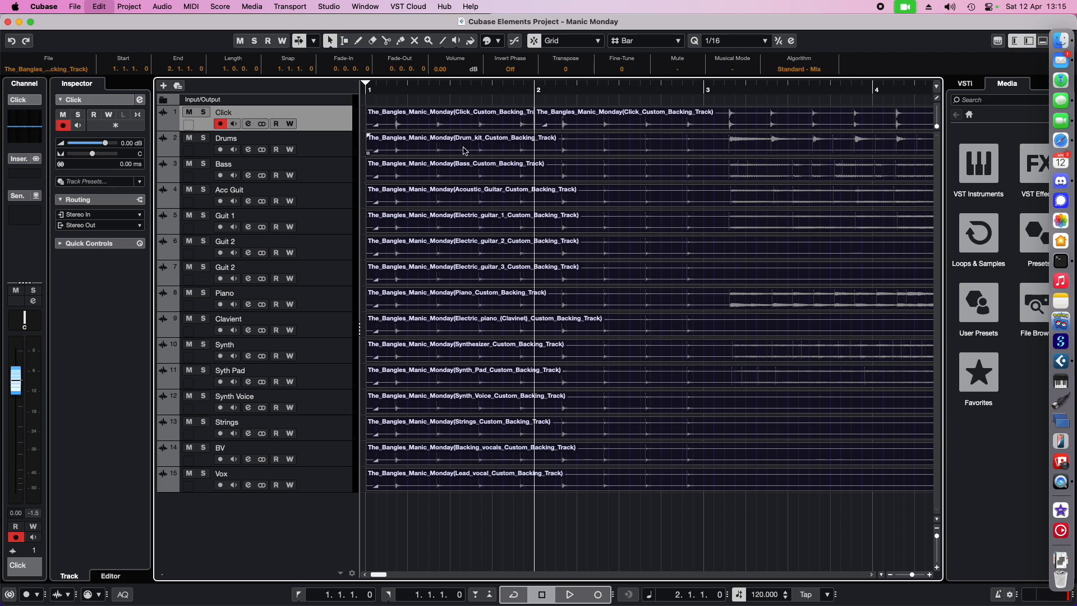
pyautogui.moveTo(519, 121); pyautogui.dragTo(632, 118)
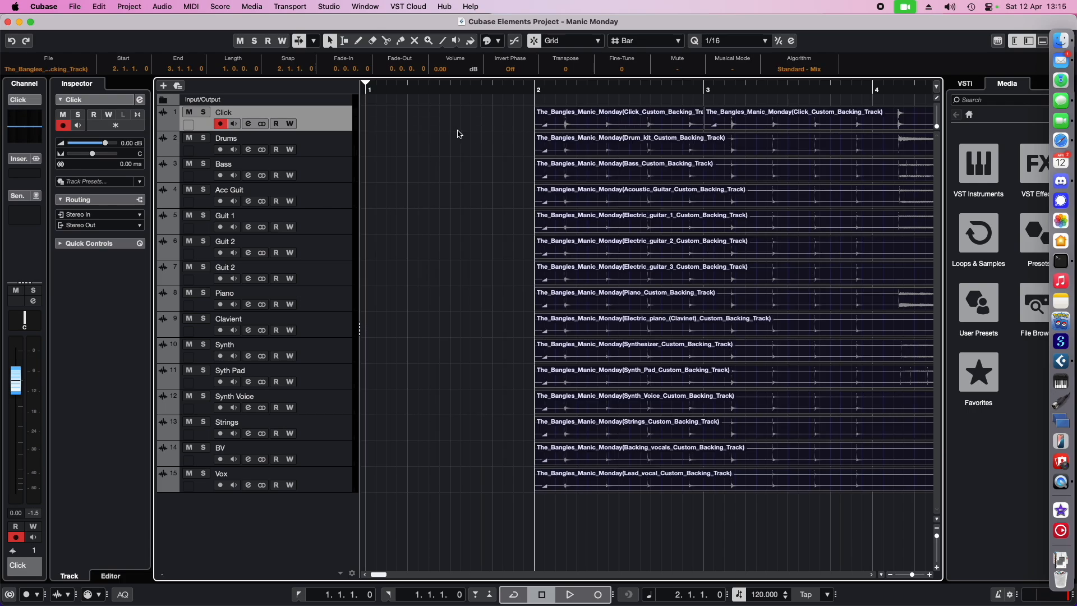
pyautogui.click(450, 130)
pyautogui.click(371, 93)
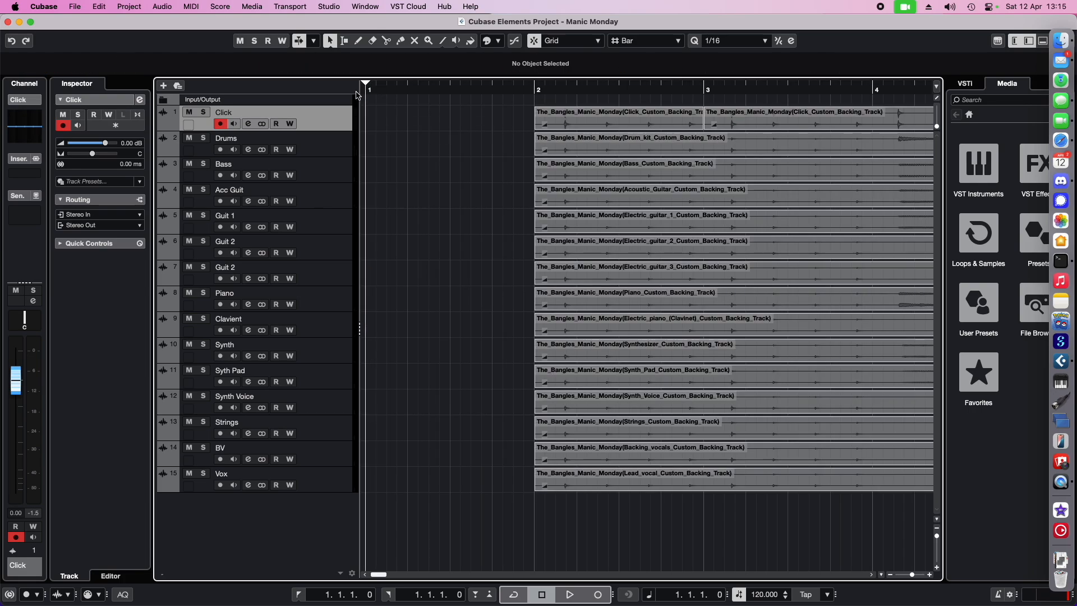
pyautogui.press('super+v')
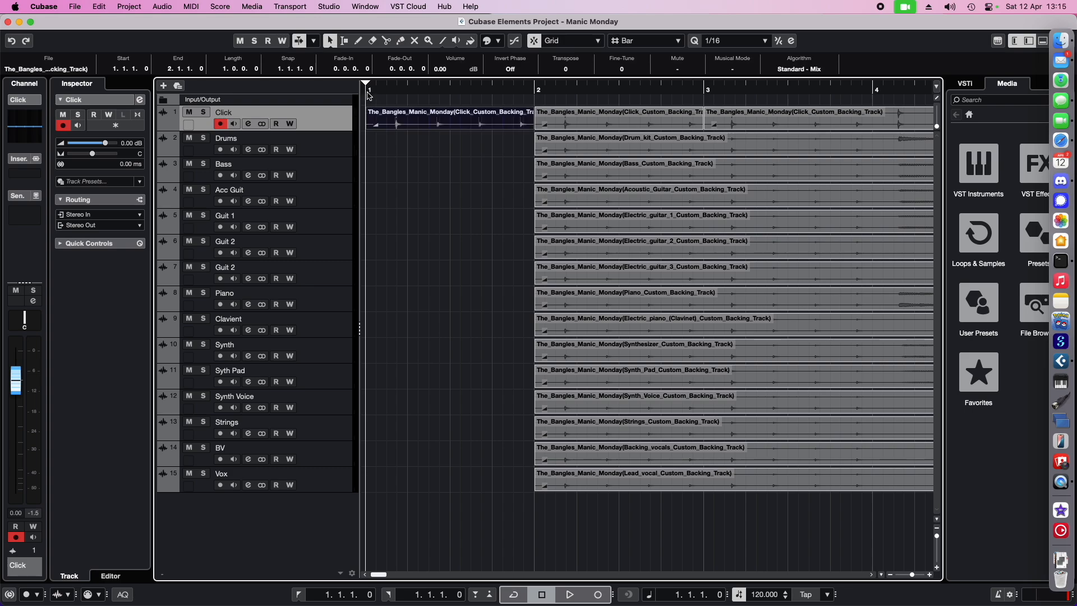
# Undo the pasted click section, the one-bar shift of all events and the split of the Click event.
pyautogui.moveTo(410, 111)
pyautogui.mouseDown()
pyautogui.moveTo(468, 115)
pyautogui.moveTo(429, 118)
pyautogui.mouseUp()
pyautogui.press('super+z')
pyautogui.press('super+z')
pyautogui.press('super+z')
pyautogui.press('super+z')
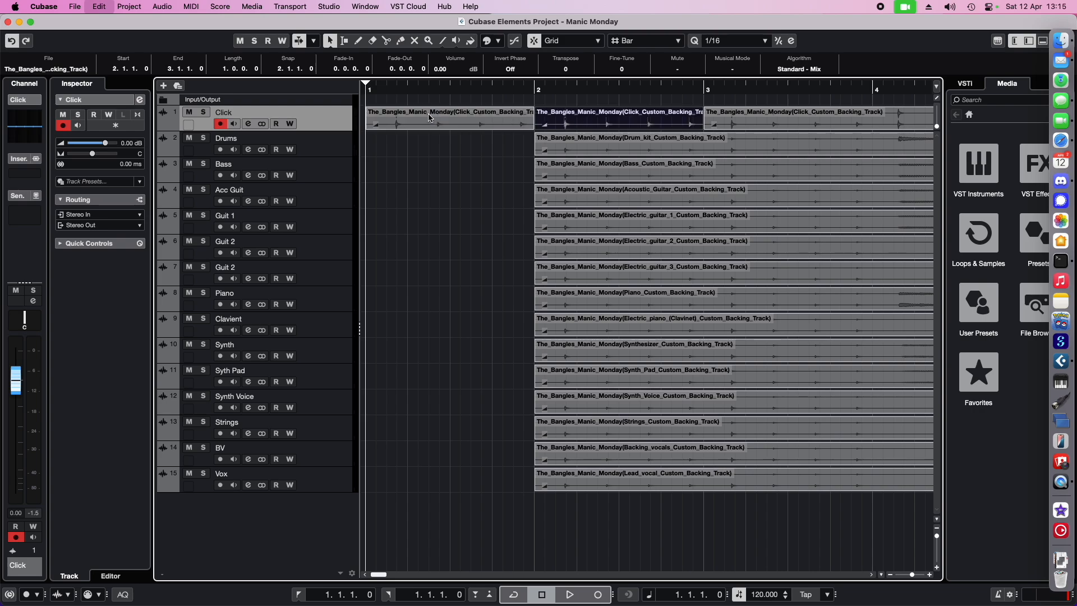
pyautogui.press('super+z')
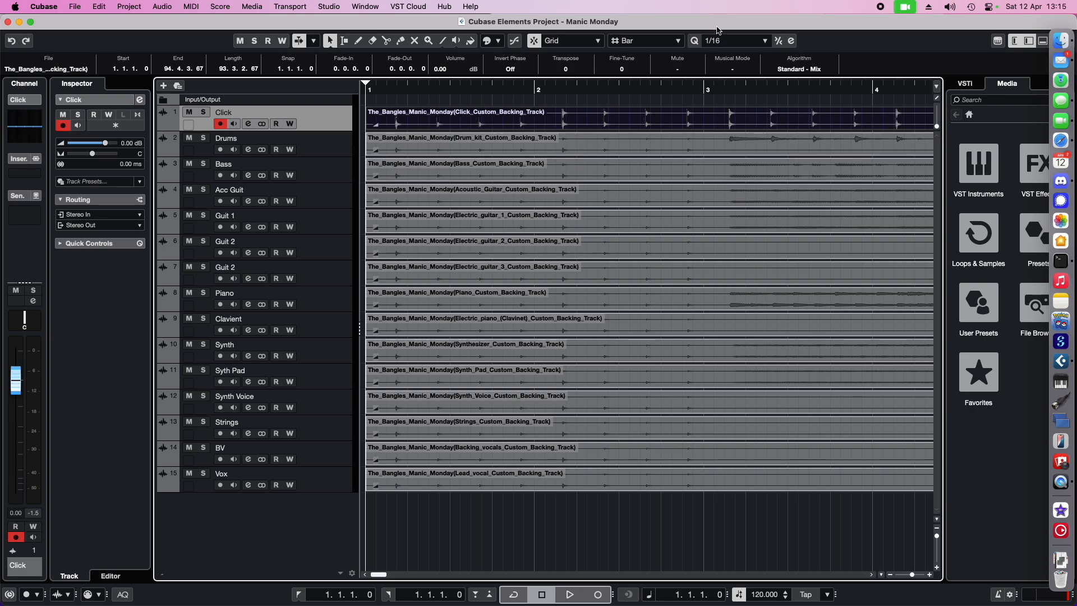
# Move the project window aside to uncover the desktop and restore it to its enlarged size.
pyautogui.moveTo(717, 30); pyautogui.dragTo(725, 469)
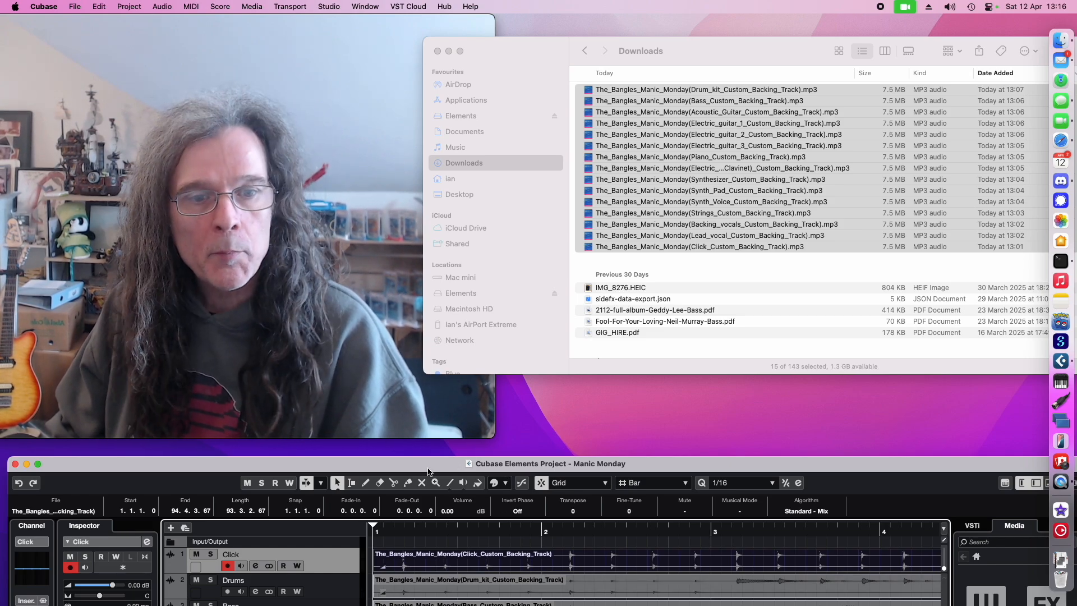
pyautogui.moveTo(429, 461); pyautogui.dragTo(429, 452)
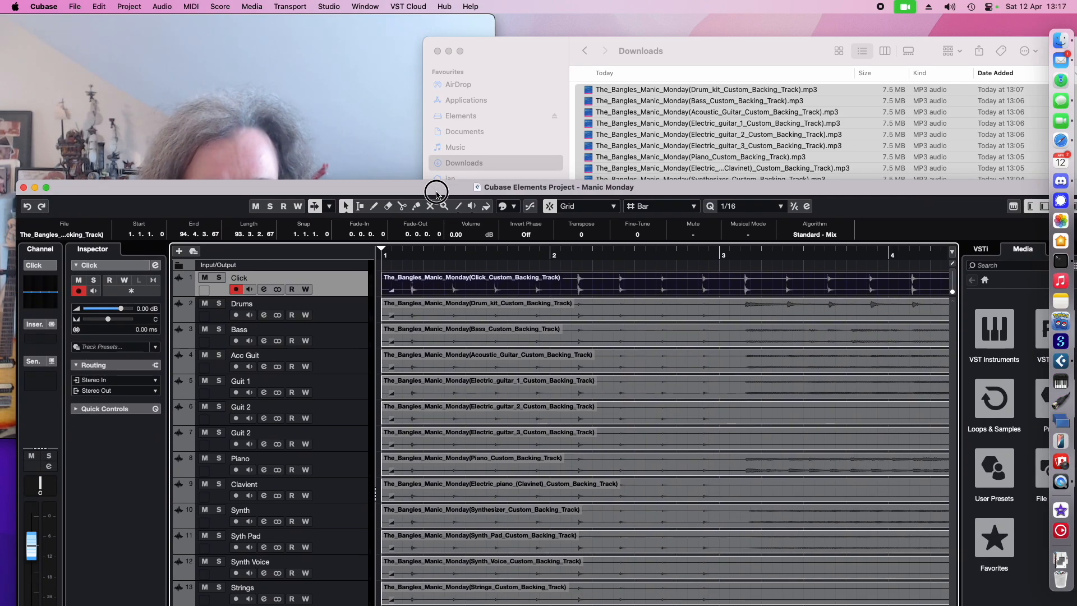
pyautogui.doubleClick(436, 184)
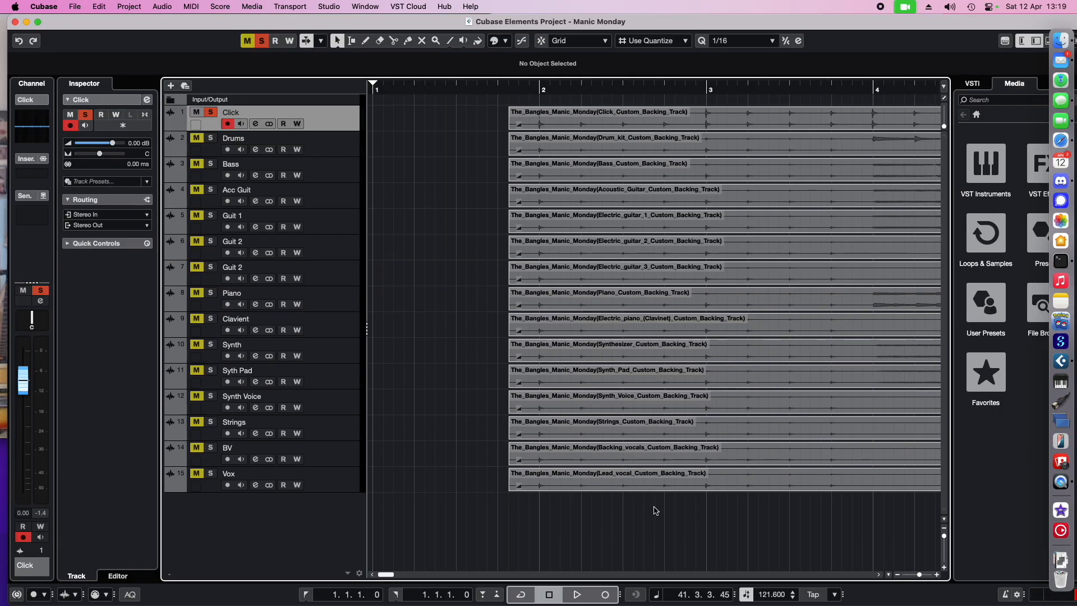
# Solo the Drums track alongside Click and play the opening bars through bar 4 to check their alignment.
pyautogui.click(551, 149)
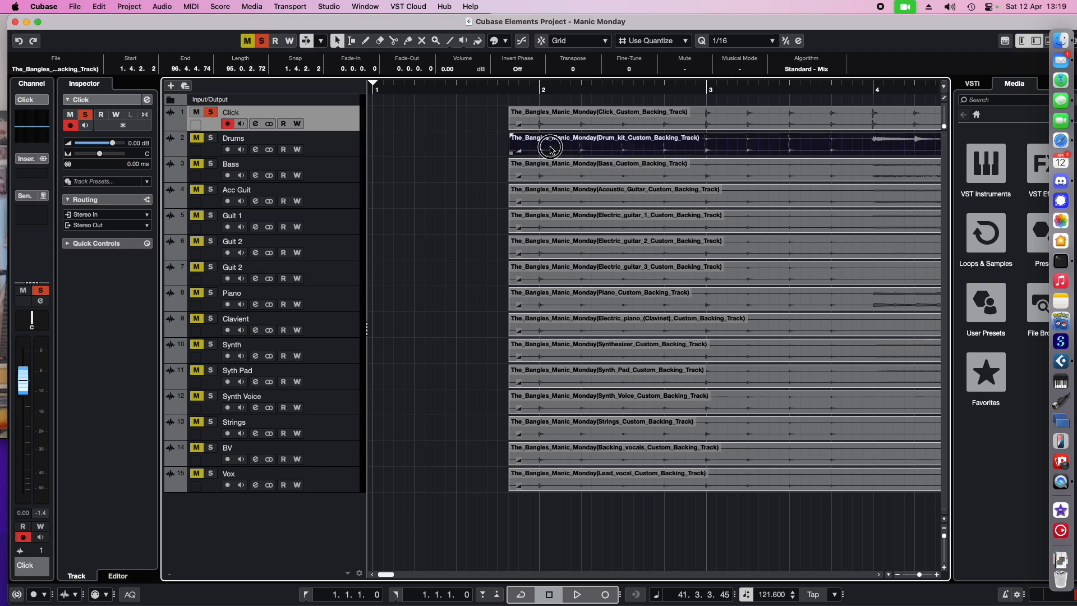
pyautogui.click(211, 138)
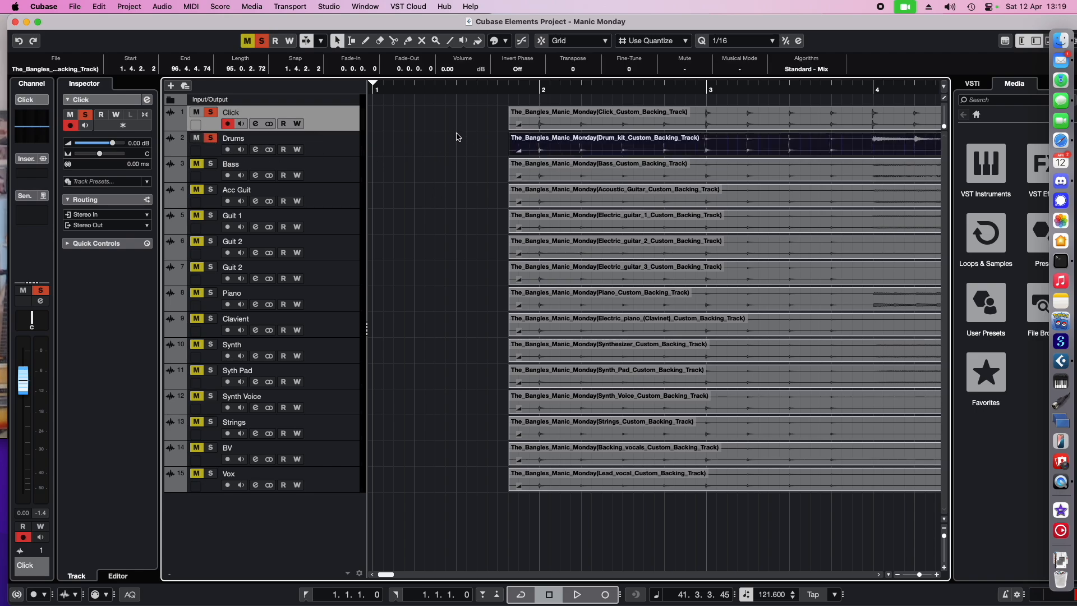
pyautogui.click(505, 89)
pyautogui.press('space')
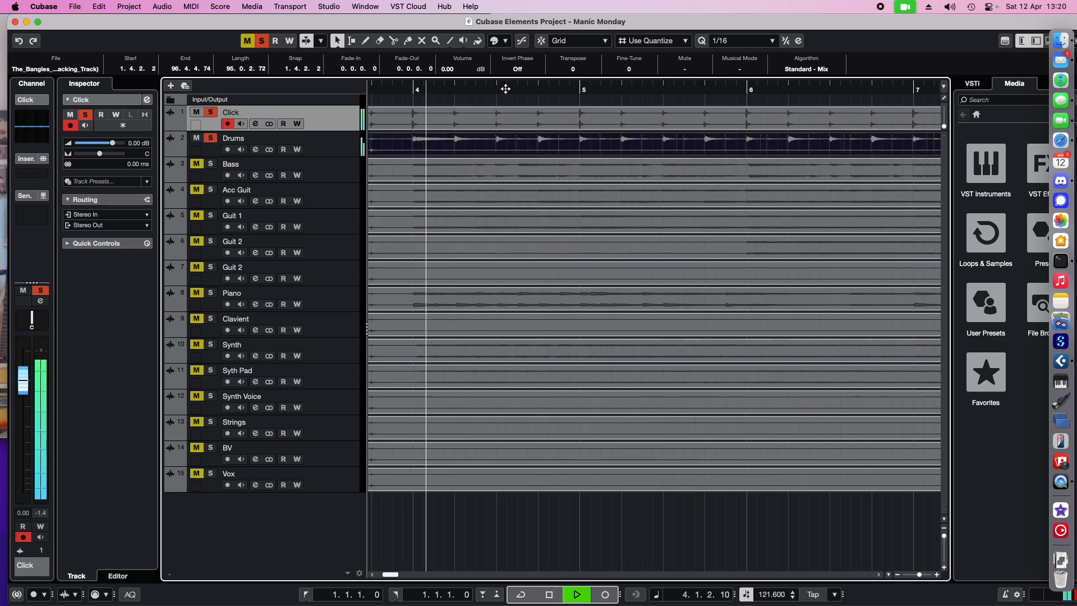
pyautogui.press('space')
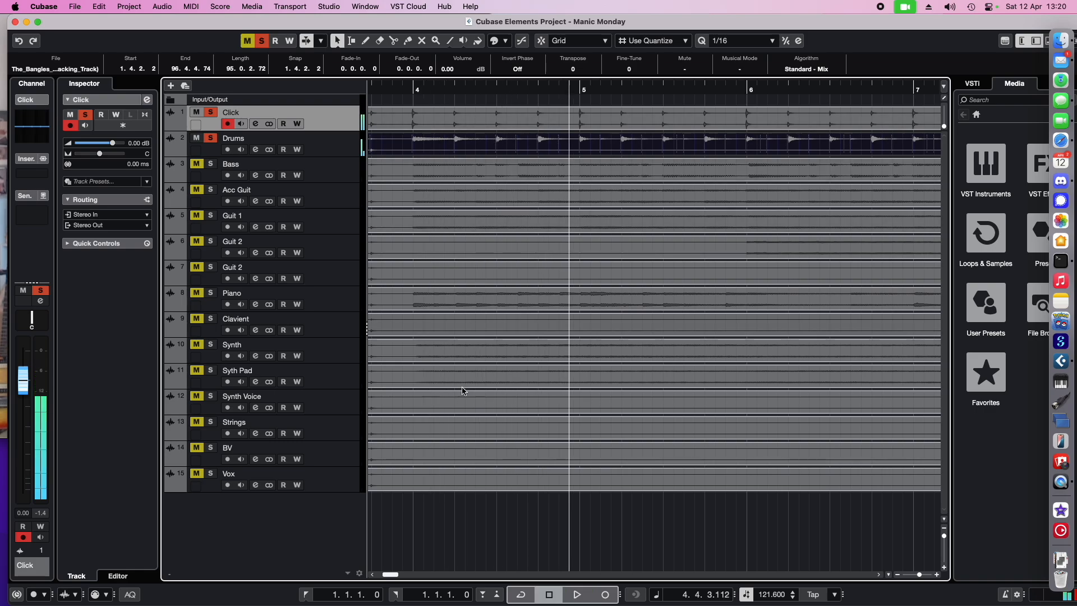
pyautogui.moveTo(388, 574); pyautogui.dragTo(349, 571)
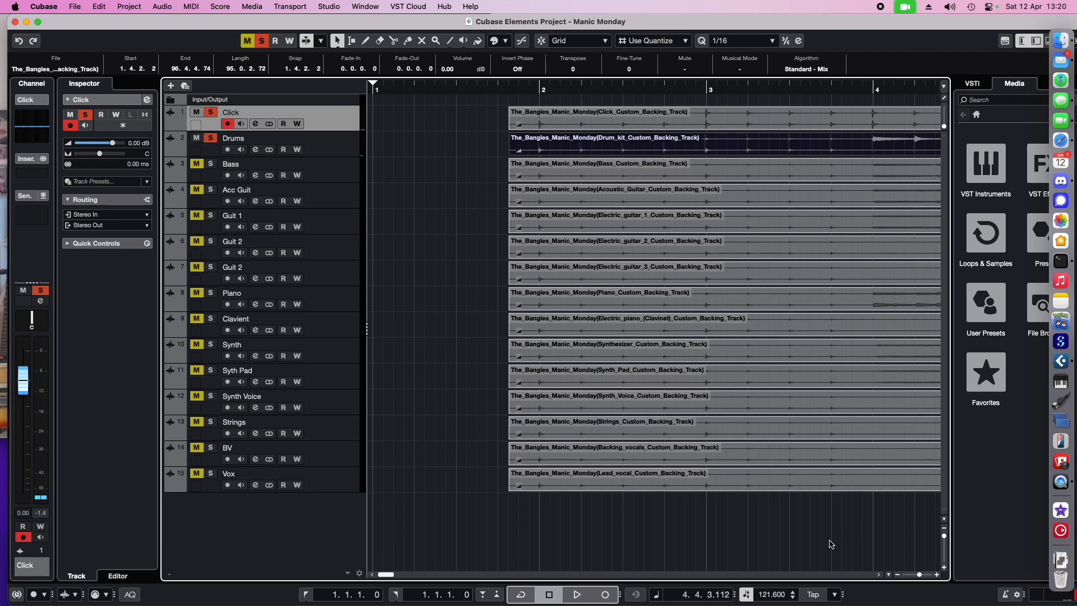
# Select the events on every track except Click and split them together at 3.4.3.46, just before bar 4.
pyautogui.moveTo(826, 530); pyautogui.dragTo(554, 143)
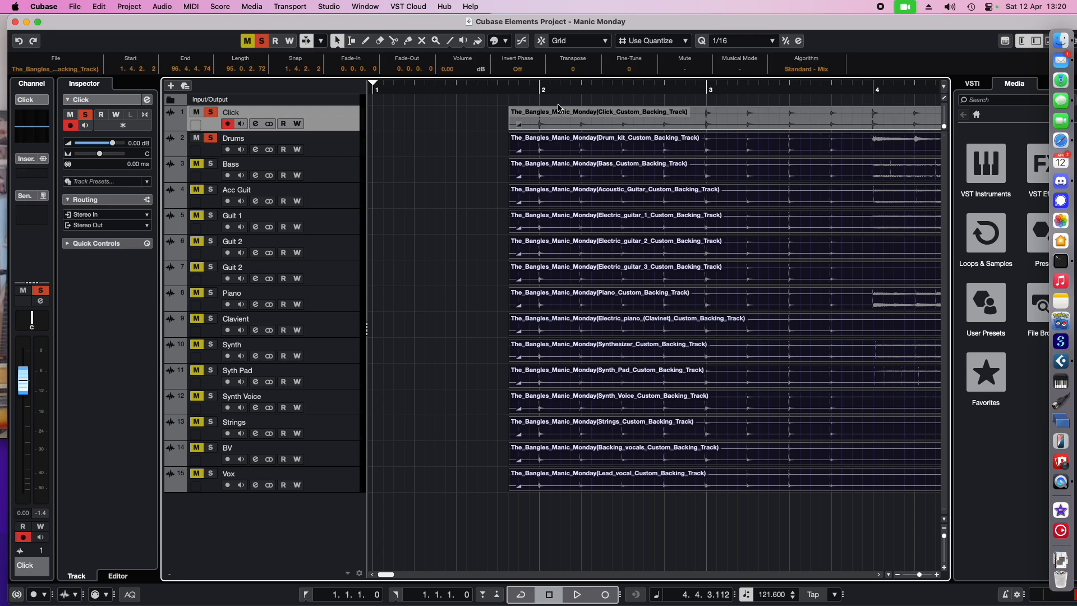
pyautogui.rightClick(680, 181)
pyautogui.click(743, 180)
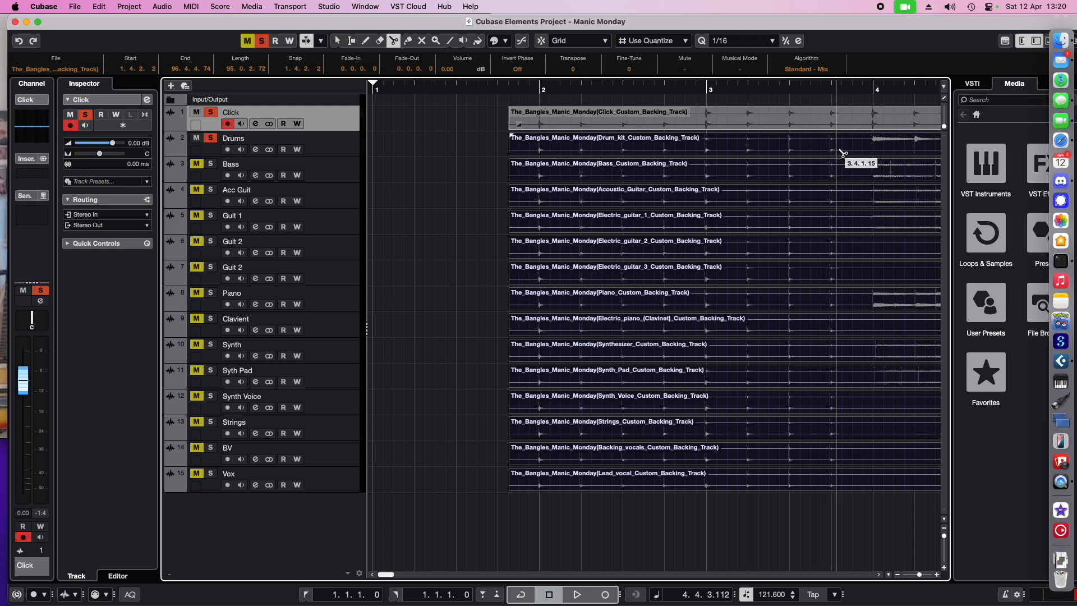
pyautogui.click(856, 152)
# Delete the count-in sections before the split from every track except Click, from Drums down to Vox.
pyautogui.rightClick(587, 466)
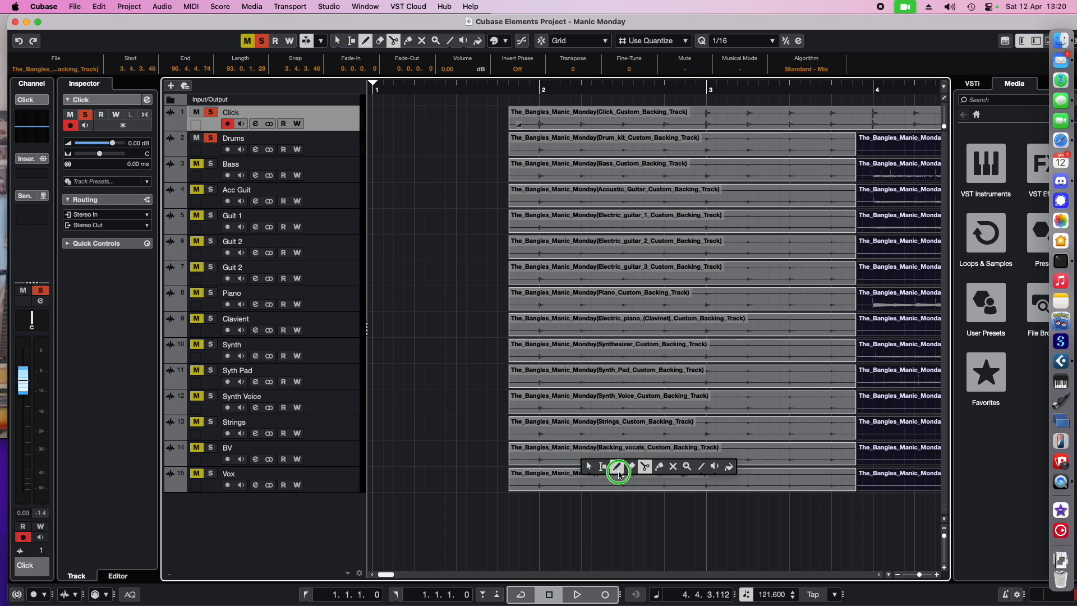
pyautogui.click(631, 466)
pyautogui.click(619, 371)
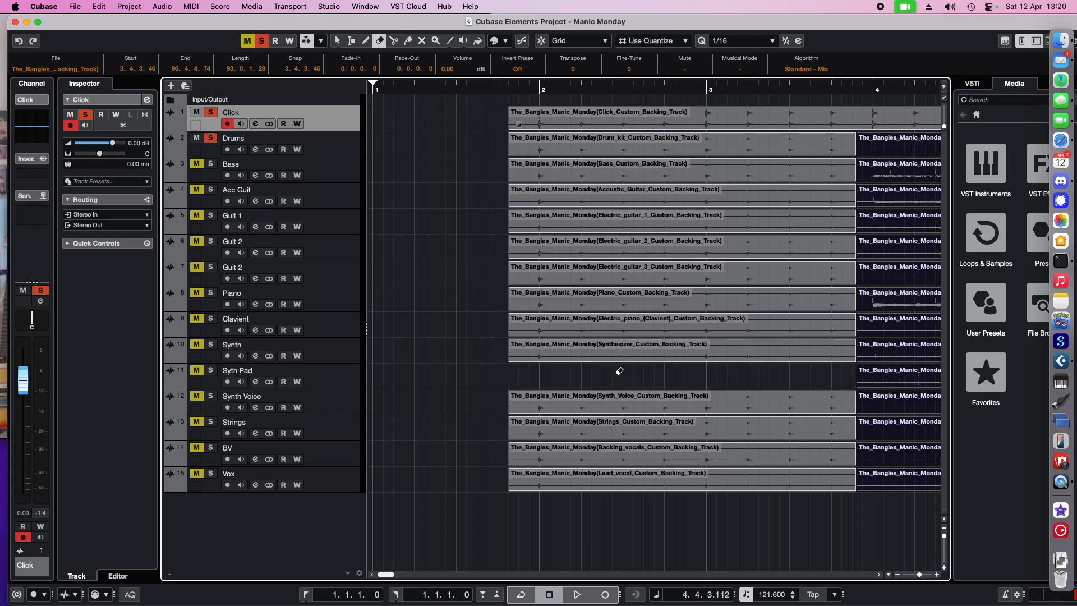
pyautogui.click(605, 403)
pyautogui.click(601, 429)
pyautogui.click(595, 451)
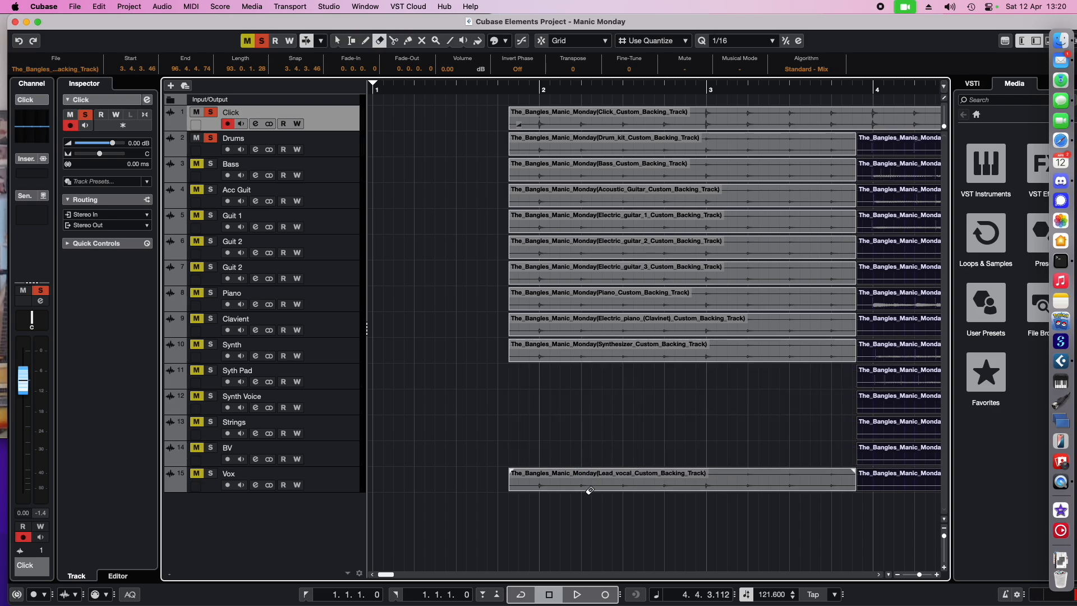
pyautogui.click(586, 503)
pyautogui.press('1')
pyautogui.moveTo(561, 521)
pyautogui.mouseDown()
pyautogui.moveTo(600, 361)
pyautogui.moveTo(600, 163)
pyautogui.moveTo(612, 140)
pyautogui.mouseUp()
pyautogui.press('Delete')
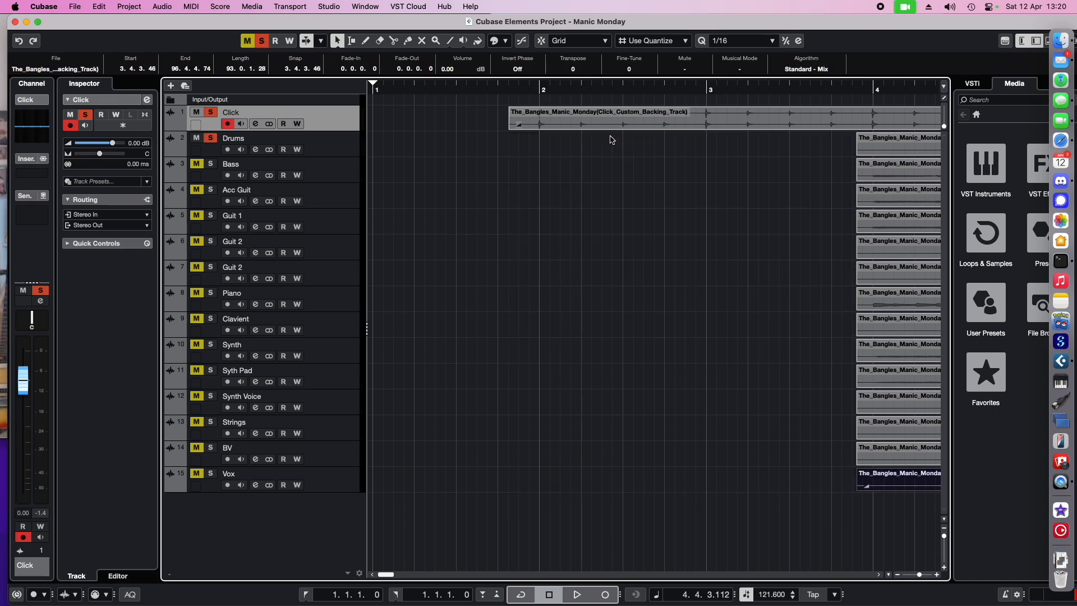
# Deselect all events, place the playhead near the start of the Click event, and turn off solo on Drums and Click.
pyautogui.click(517, 101)
pyautogui.click(514, 89)
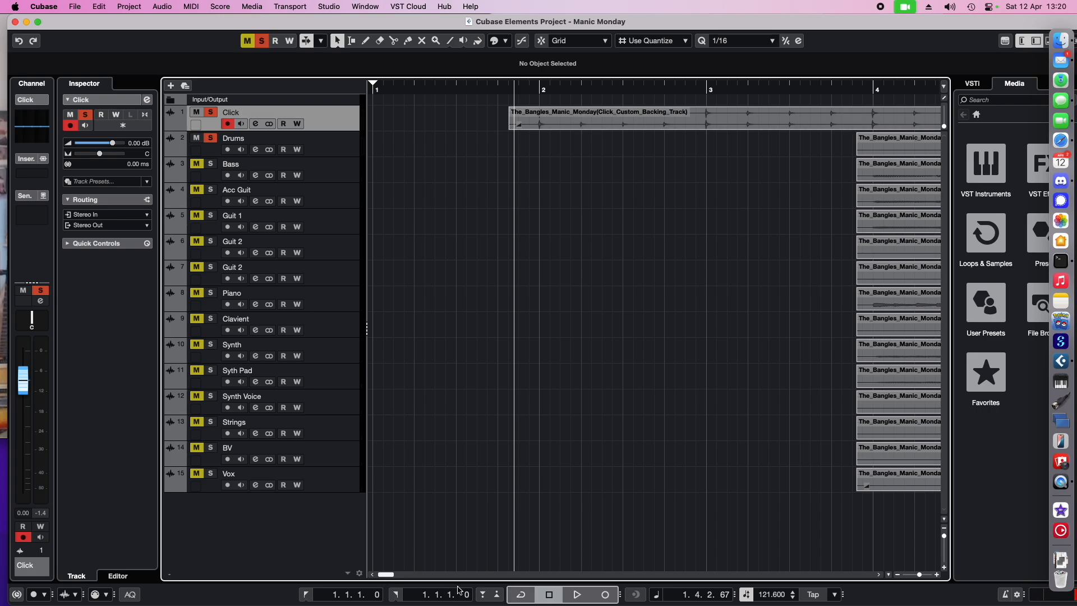
pyautogui.click(211, 138)
pyautogui.click(210, 112)
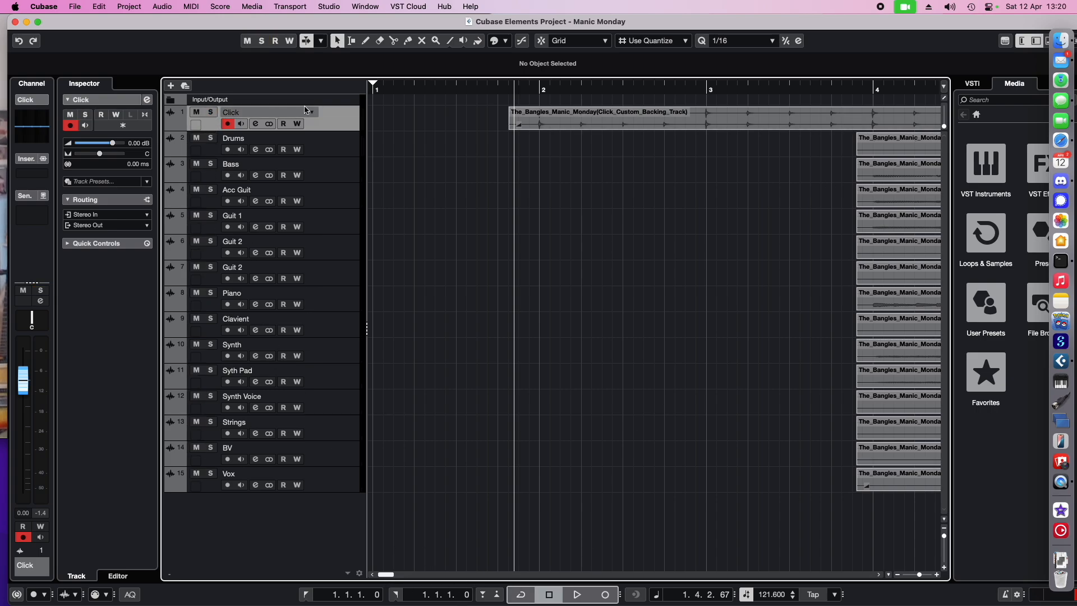
# Play all tracks together from the start of the Click event to just past bar 4 to check the count-in.
pyautogui.click(521, 91)
pyautogui.press('space')
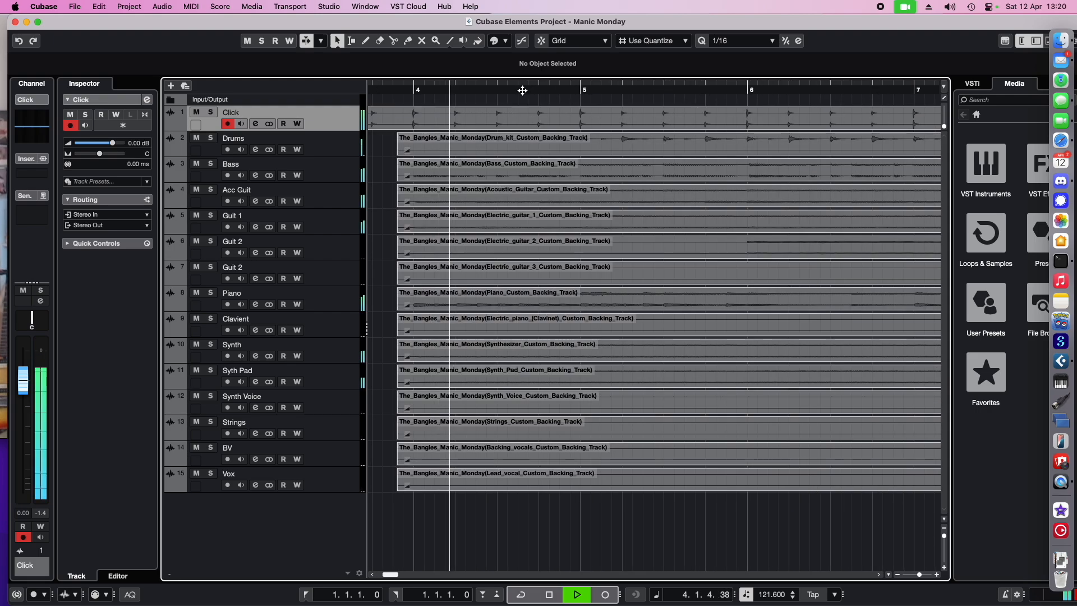
pyautogui.press('space')
pyautogui.moveTo(386, 574); pyautogui.dragTo(373, 574)
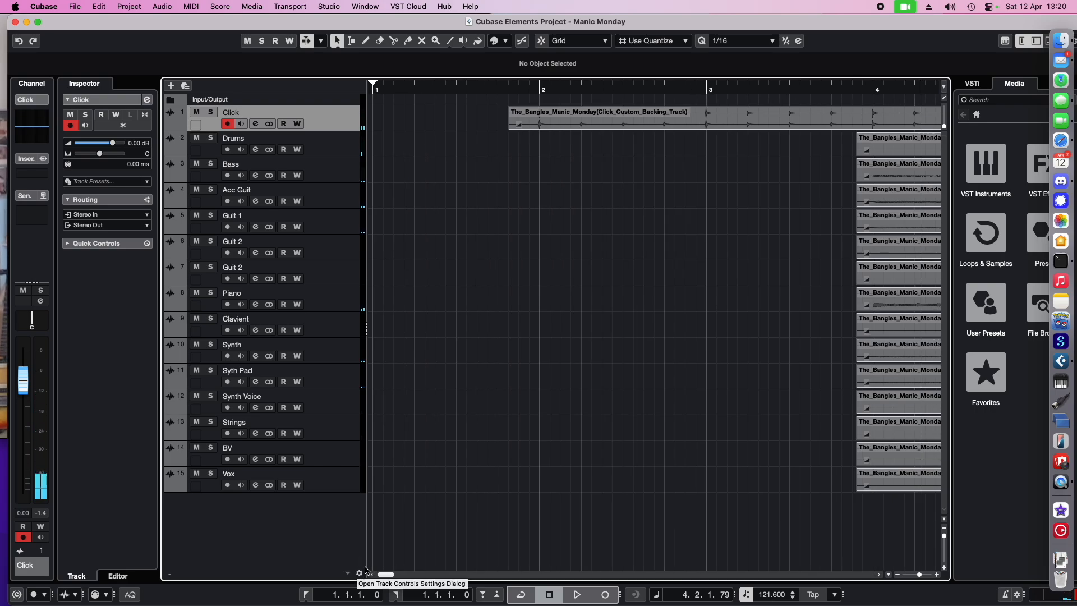
pyautogui.moveTo(386, 573)
pyautogui.mouseDown()
pyautogui.moveTo(566, 575)
pyautogui.moveTo(374, 574)
pyautogui.mouseUp()
# Duplicate the Click track and rename the copy as Guide.
pyautogui.rightClick(340, 121)
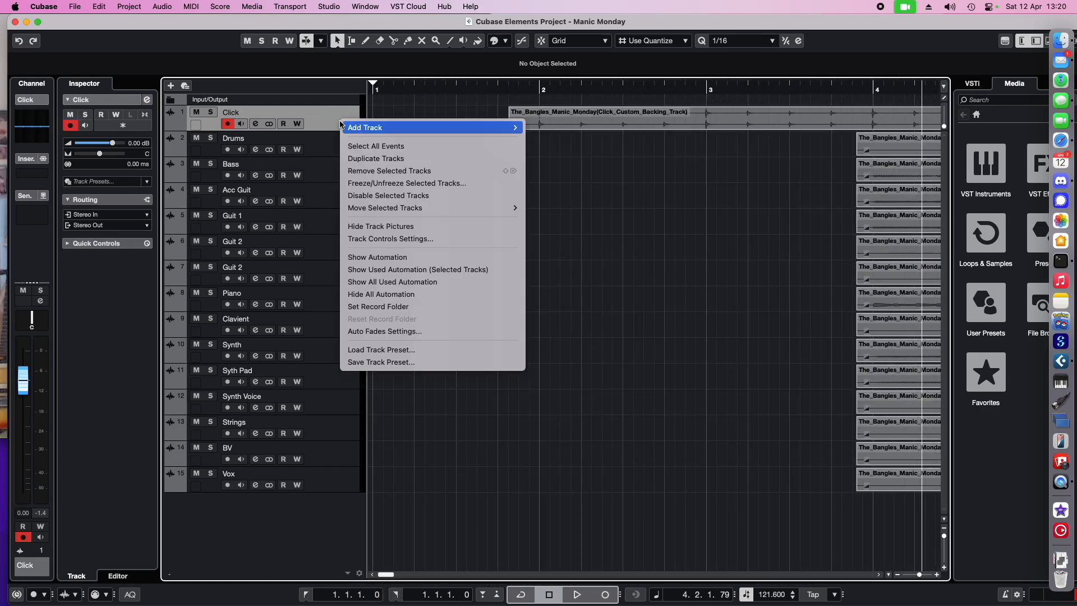
pyautogui.click(364, 158)
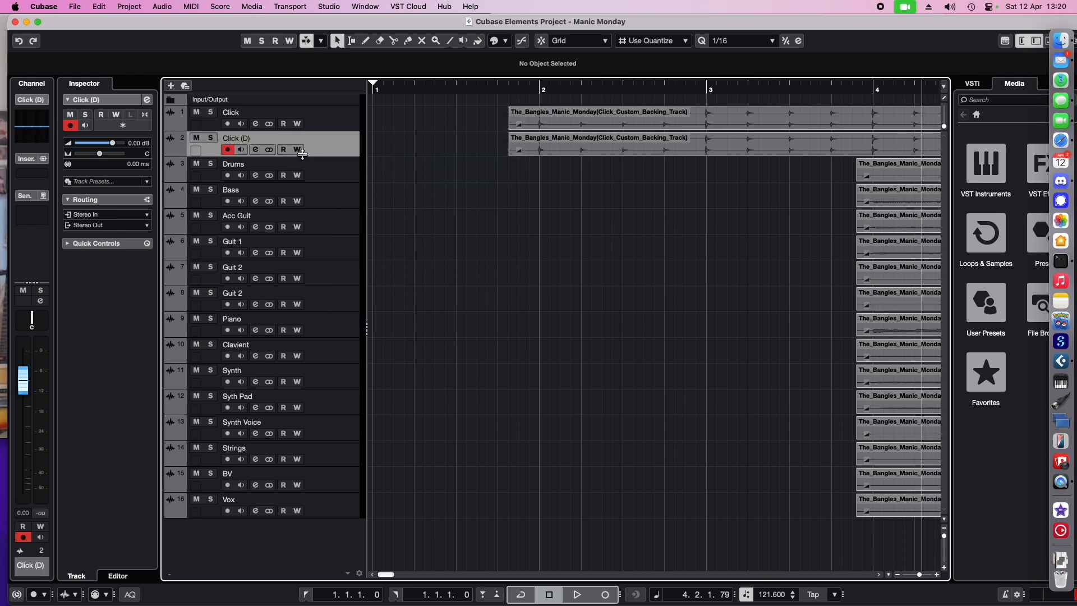
pyautogui.doubleClick(238, 138)
pyautogui.write('Guide')
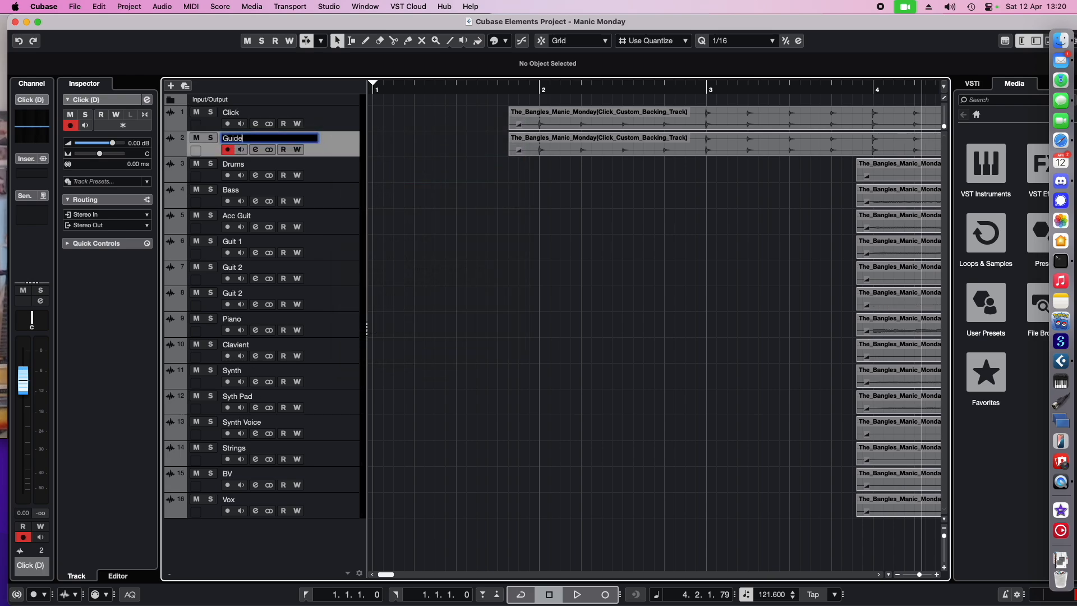
pyautogui.press('Return')
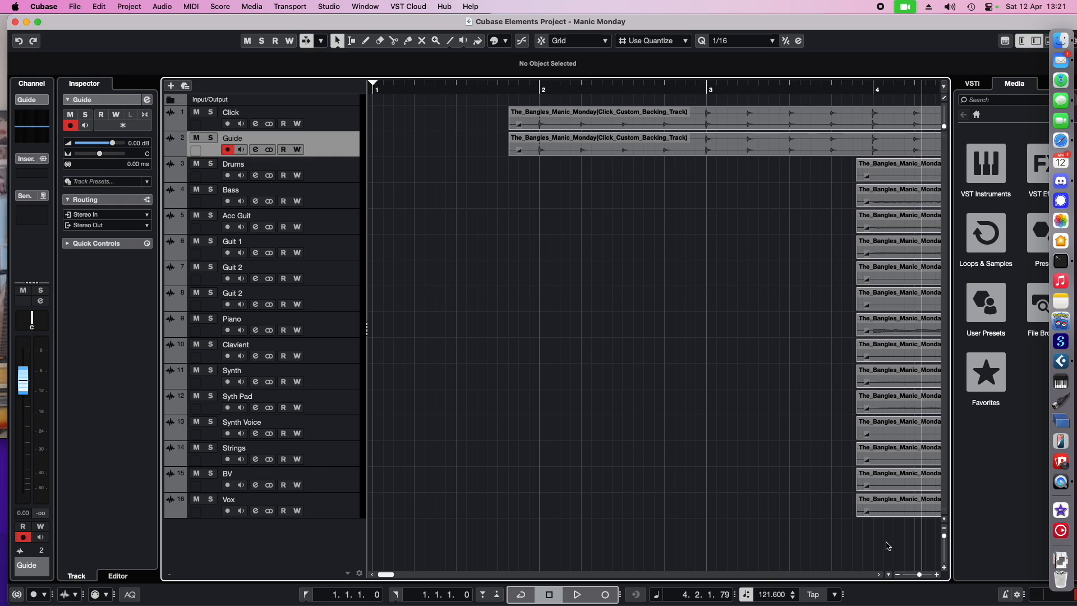
pyautogui.moveTo(919, 575); pyautogui.dragTo(914, 575)
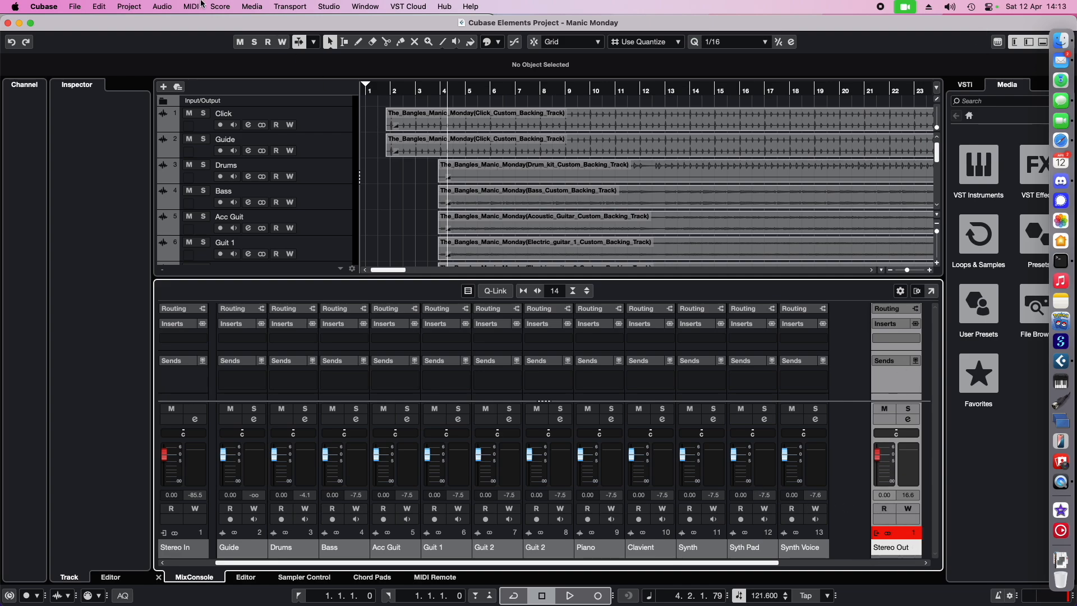
# Add a mono output bus named Click in the Audio Connections.
pyautogui.click(336, 7)
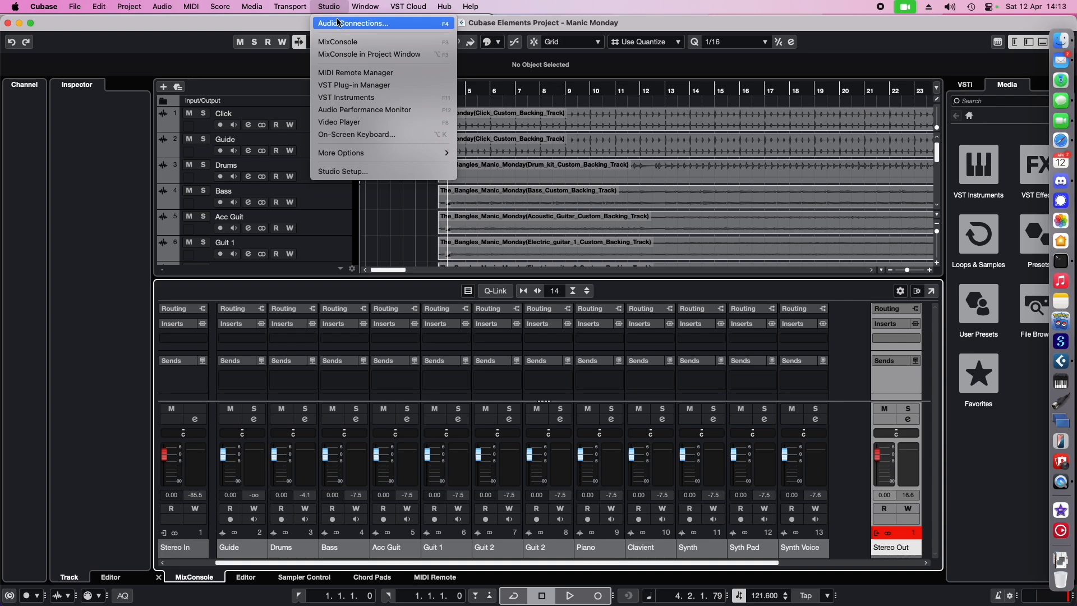
pyautogui.click(338, 23)
pyautogui.click(354, 172)
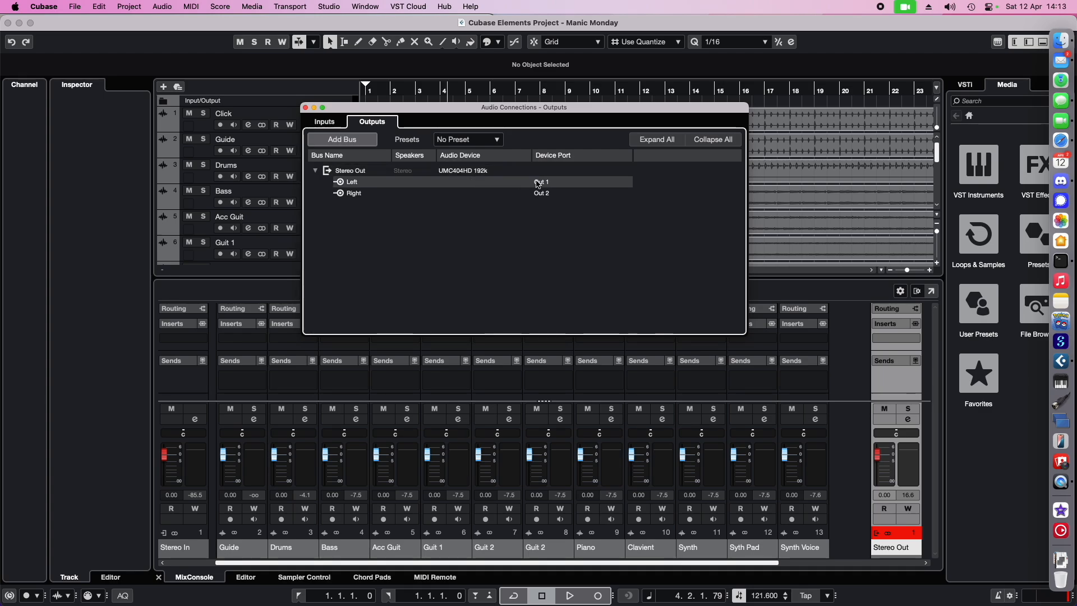
pyautogui.click(355, 142)
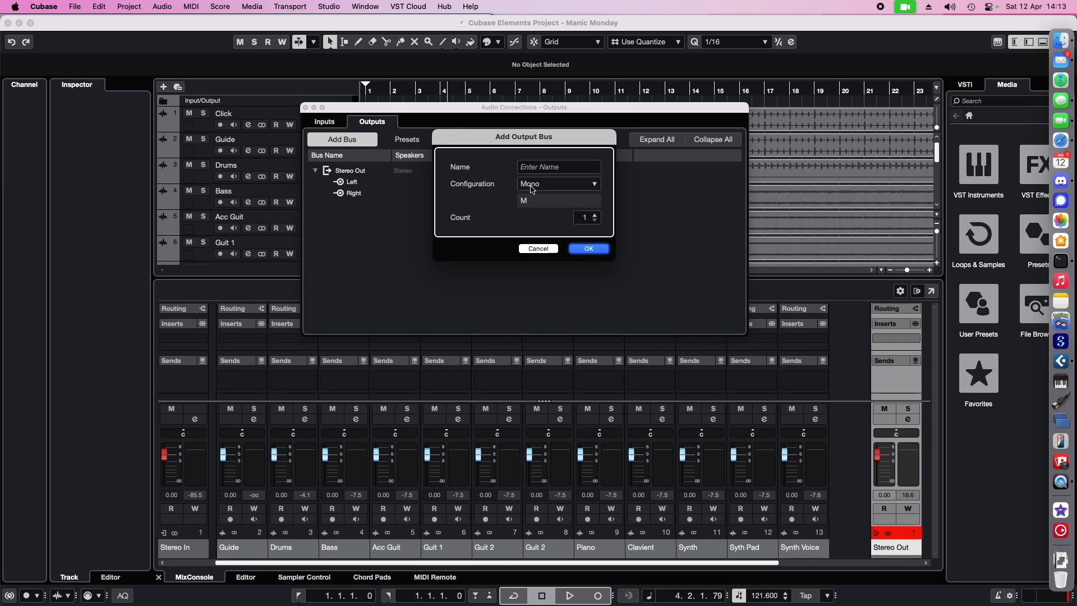
pyautogui.click(533, 192)
pyautogui.click(544, 203)
pyautogui.click(551, 167)
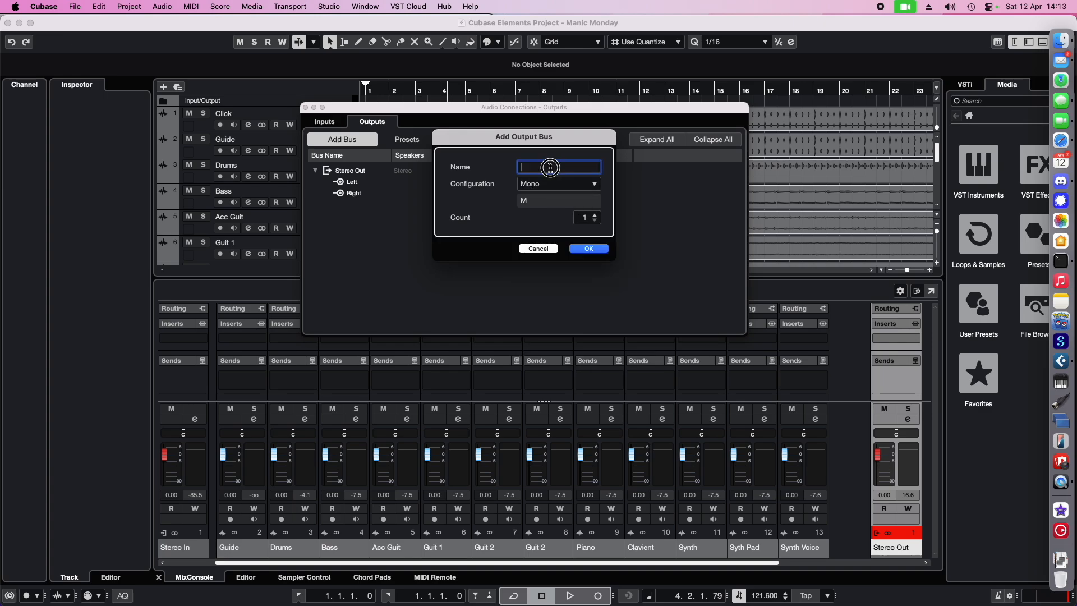
pyautogui.press('Return')
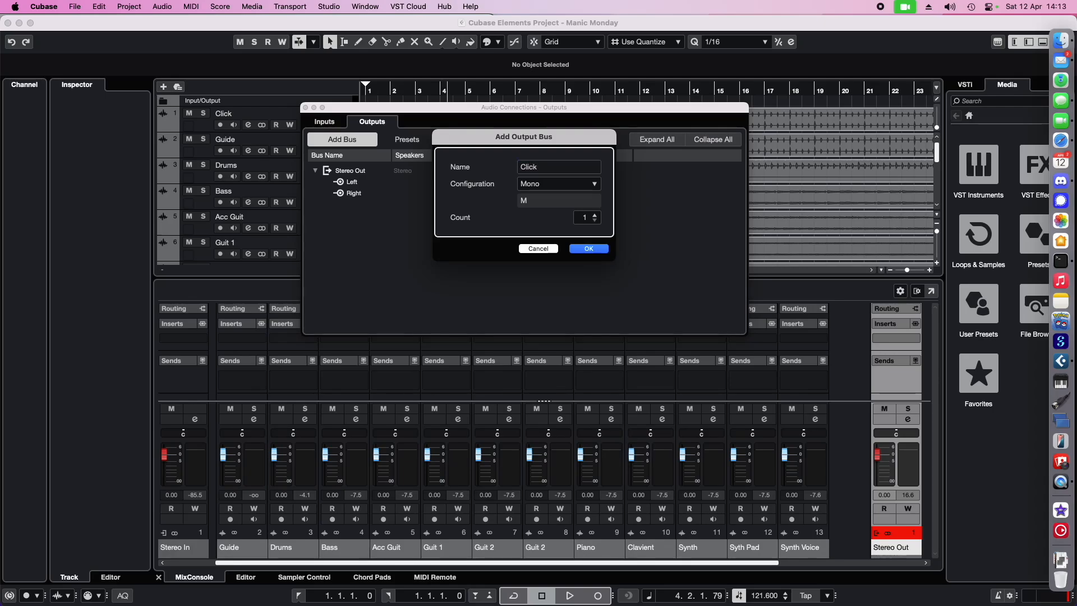
pyautogui.click(587, 251)
# Add another mono output bus named Guide.
pyautogui.click(342, 139)
pyautogui.click(551, 168)
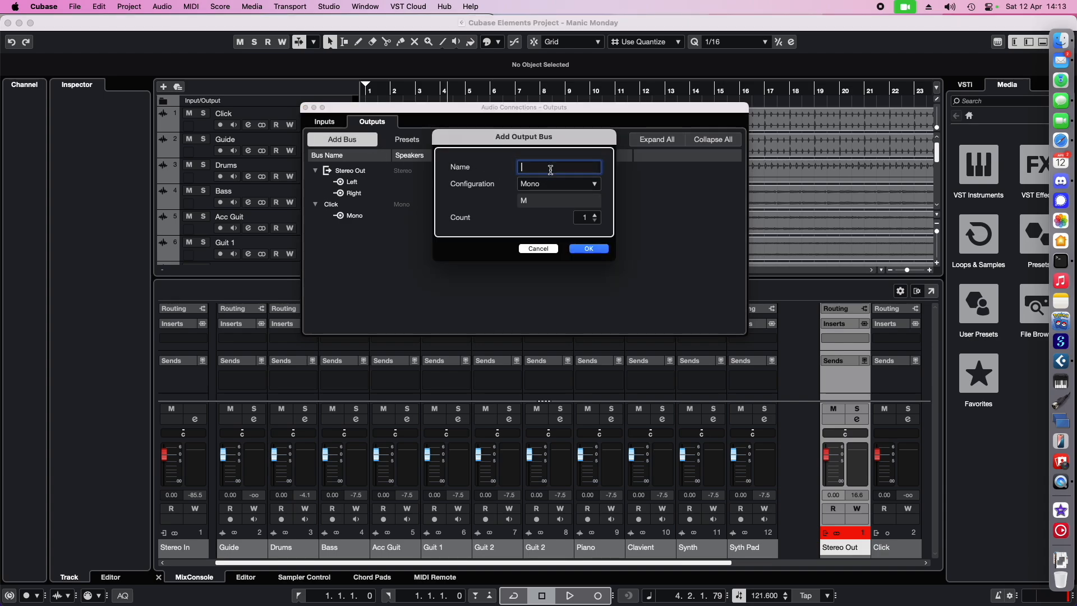
pyautogui.write('Guide')
pyautogui.press('Return')
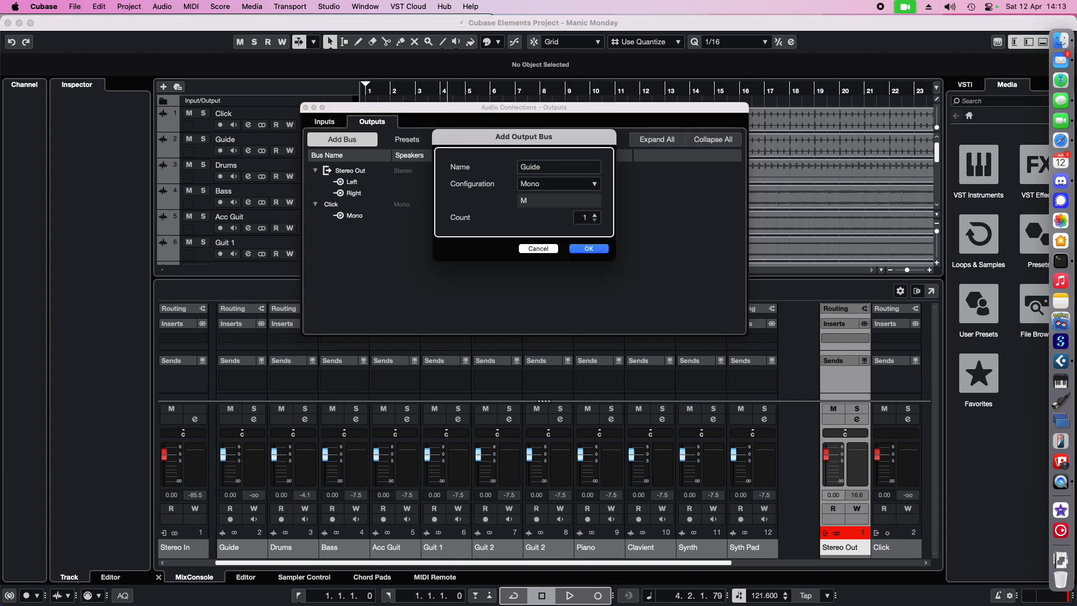
pyautogui.click(588, 248)
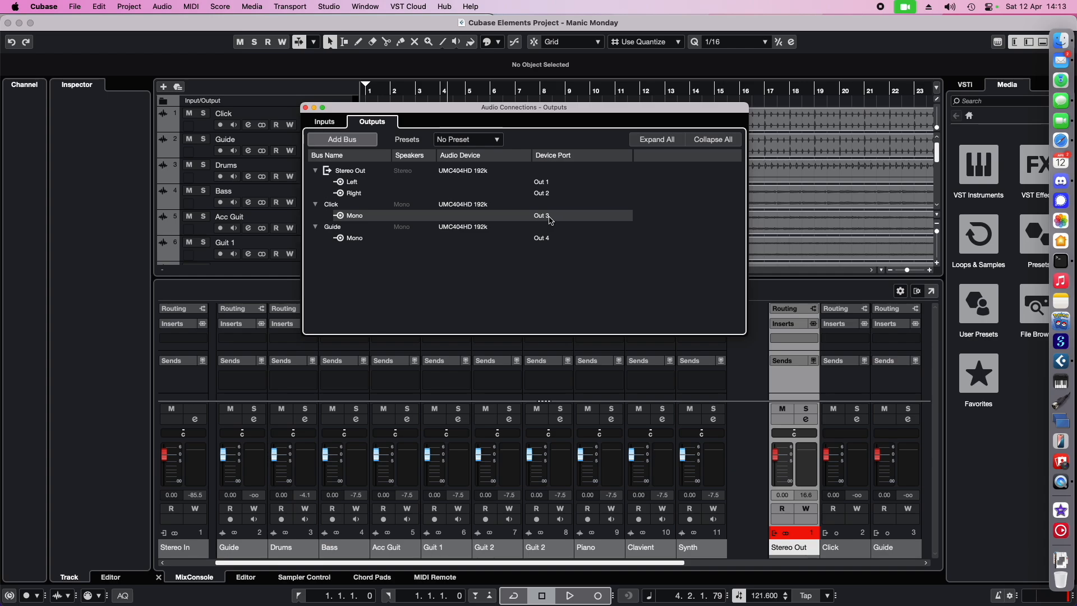
# Assign the Click bus to device port Out 1 and the Guide bus to Out 2.
pyautogui.click(542, 216)
pyautogui.click(554, 263)
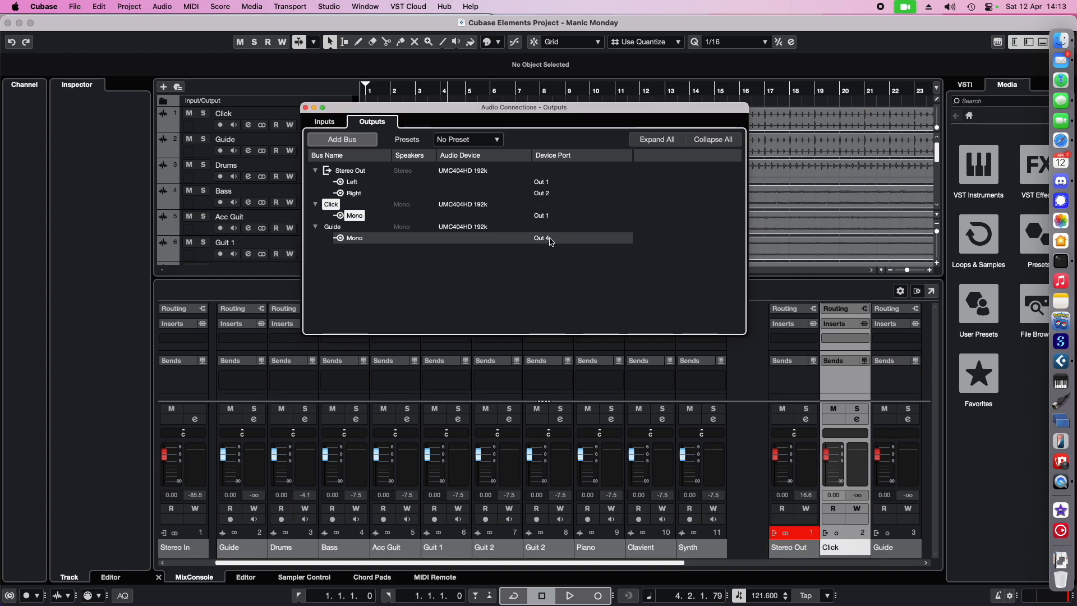
pyautogui.click(542, 238)
pyautogui.click(560, 299)
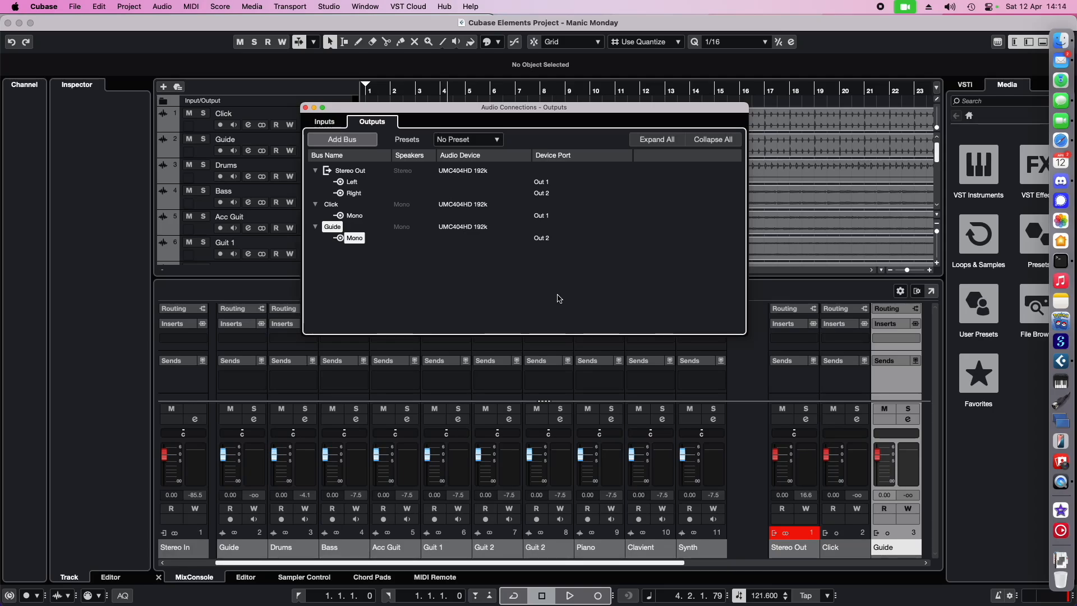
pyautogui.click(542, 216)
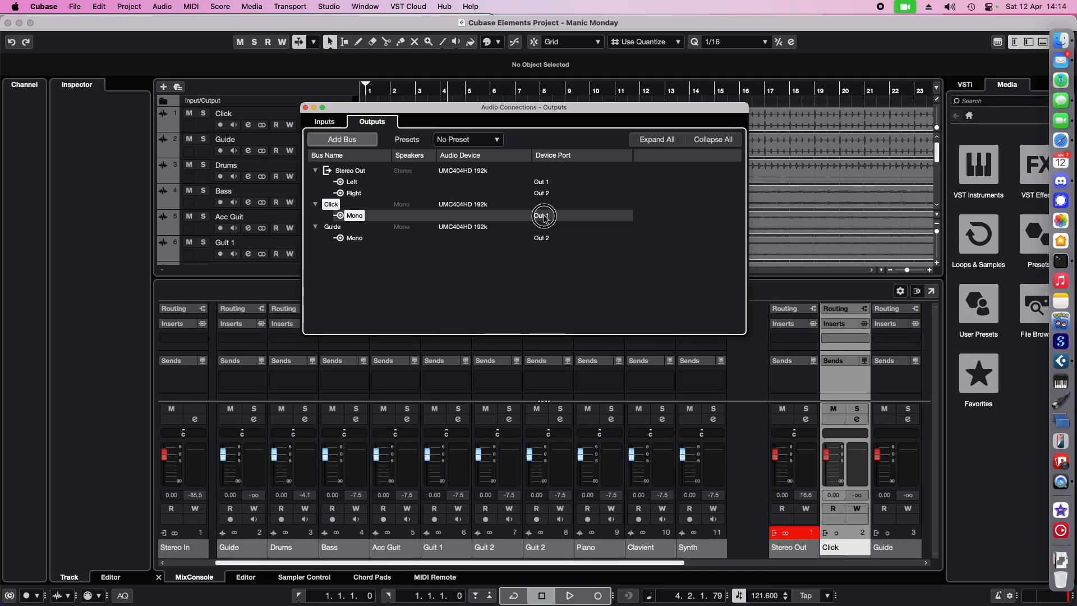
pyautogui.click(496, 310)
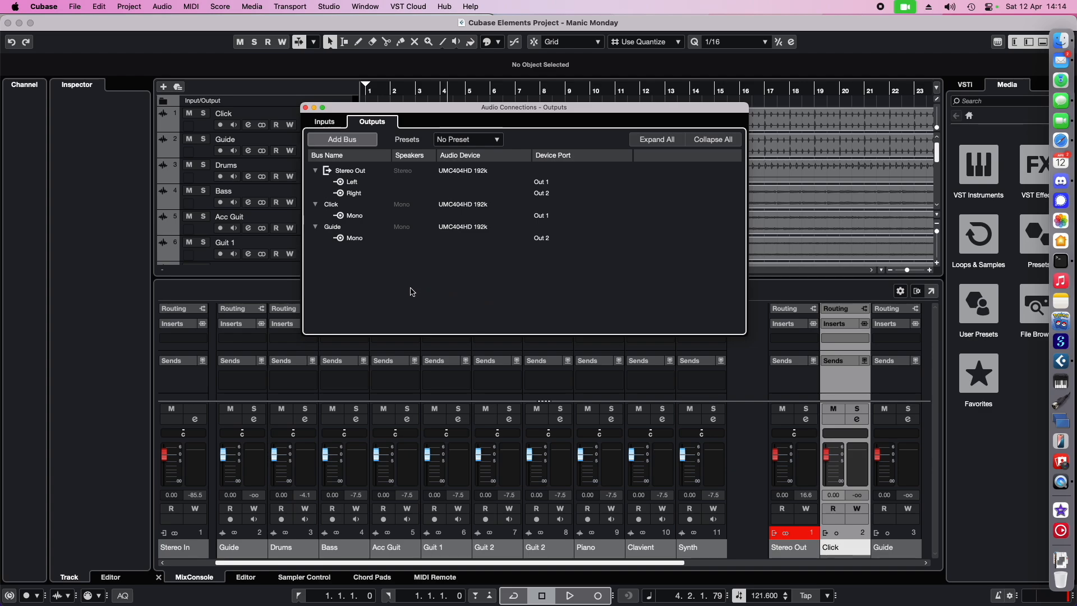
# Add a stereo output bus named Aux 1.
pyautogui.click(352, 145)
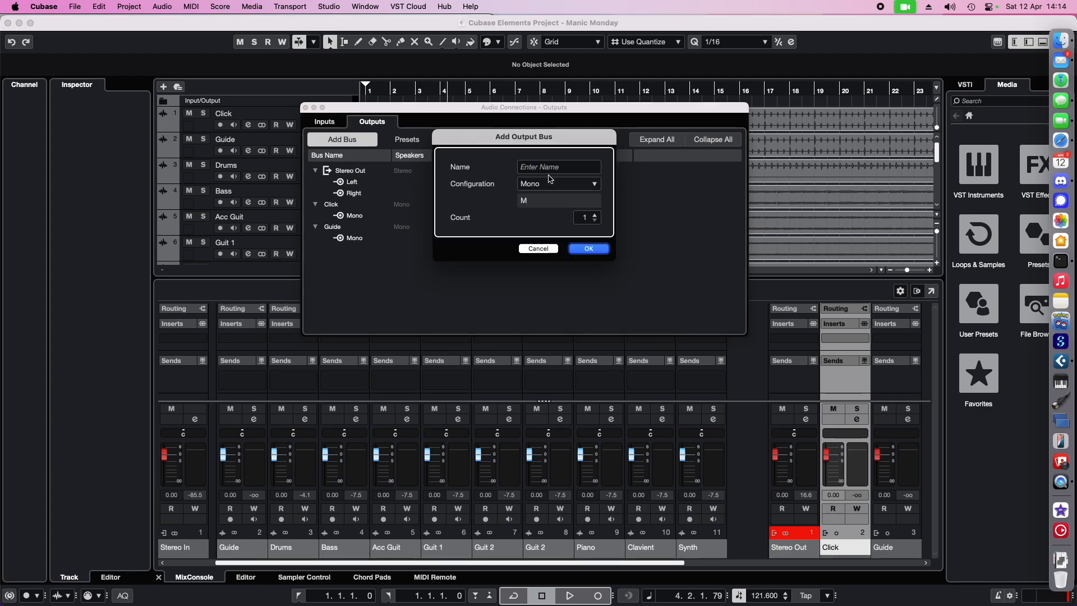
pyautogui.click(548, 168)
pyautogui.write('Aux 1')
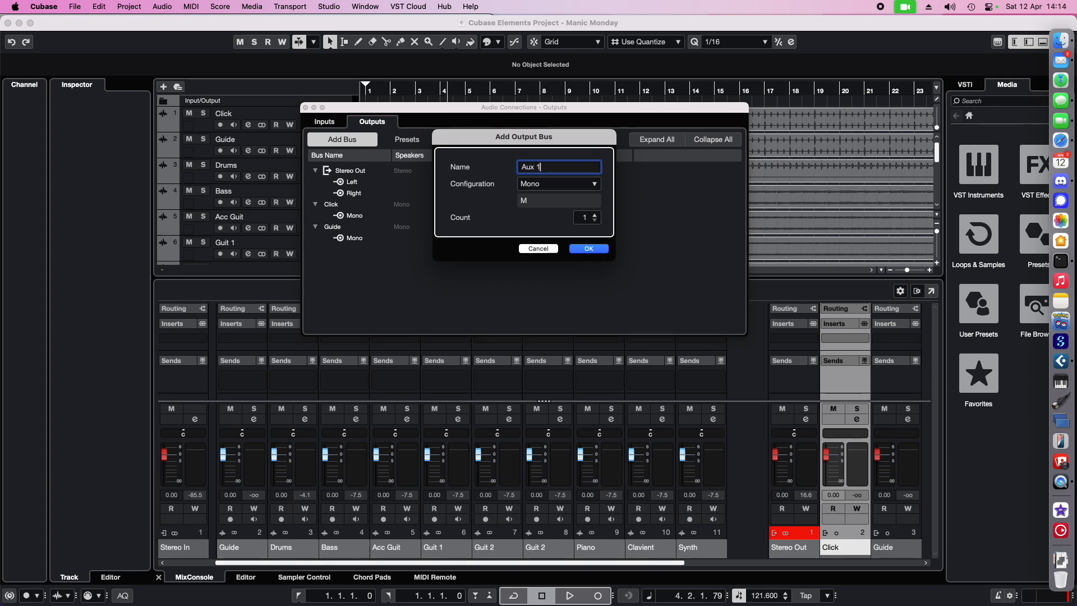
pyautogui.click(566, 184)
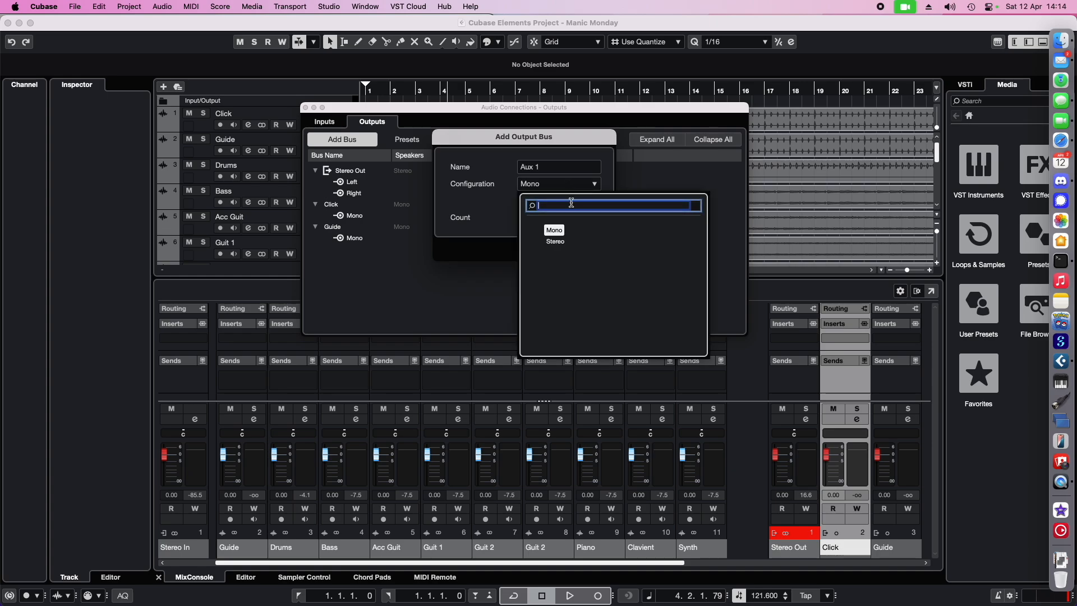
pyautogui.click(568, 241)
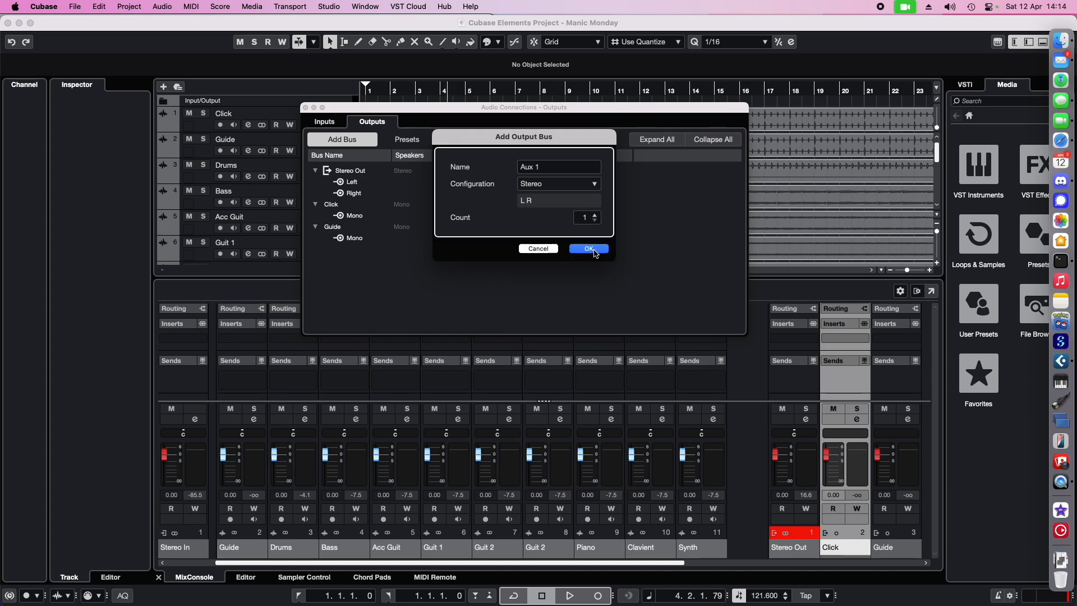
pyautogui.click(589, 248)
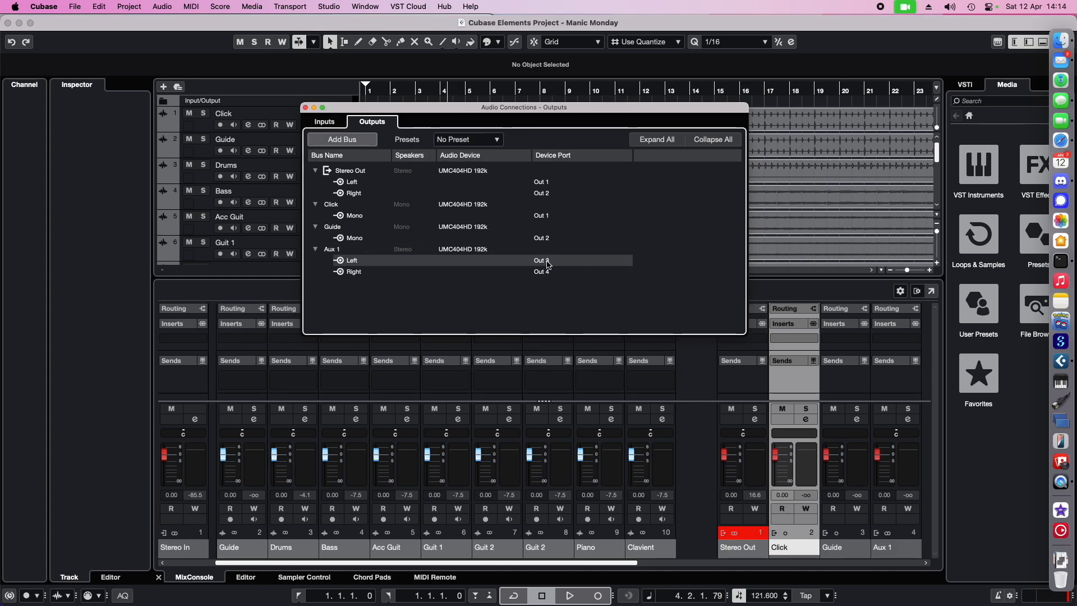
# Assign the Aux 1 bus's left channel to Out 1 and its right channel to Out 2.
pyautogui.click(549, 263)
pyautogui.click(572, 308)
pyautogui.click(560, 272)
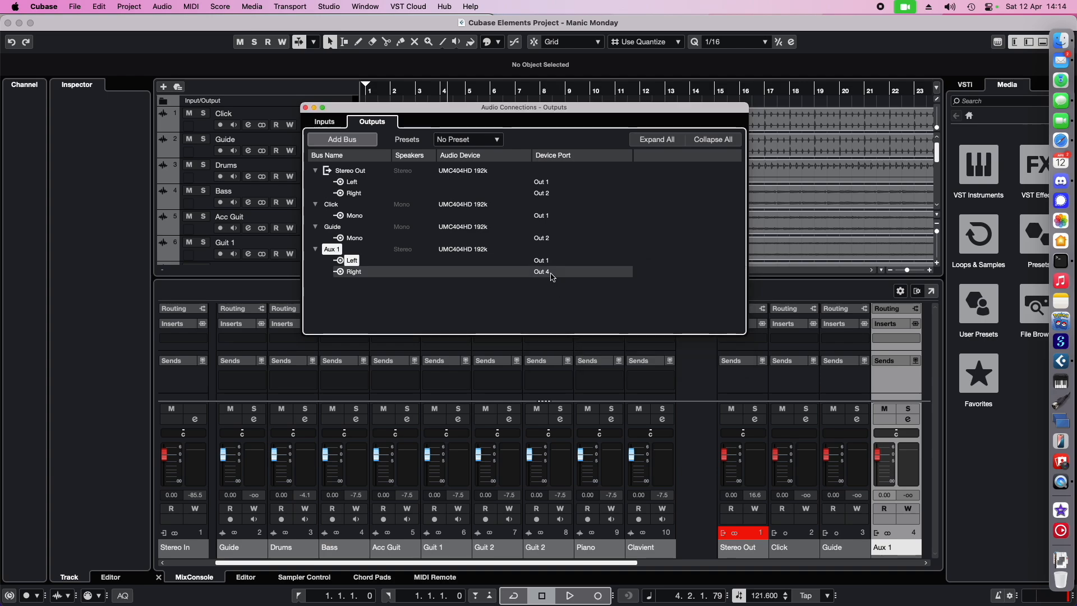
pyautogui.click(584, 336)
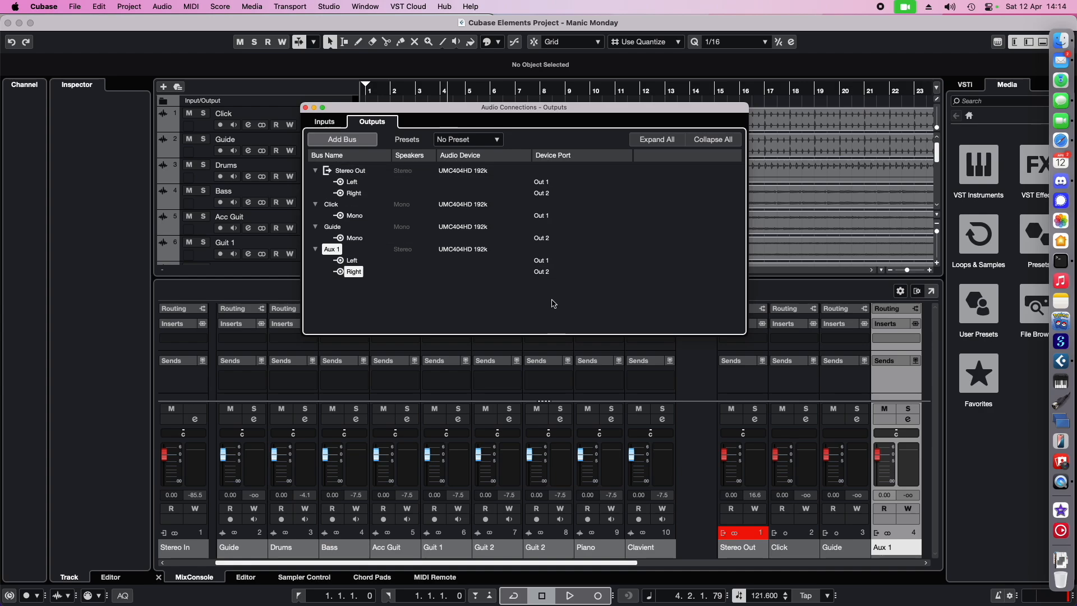
# Add a stereo output bus named Aux 2 and assign its left channel to Out 1 and right channel to Out 2.
pyautogui.click(355, 145)
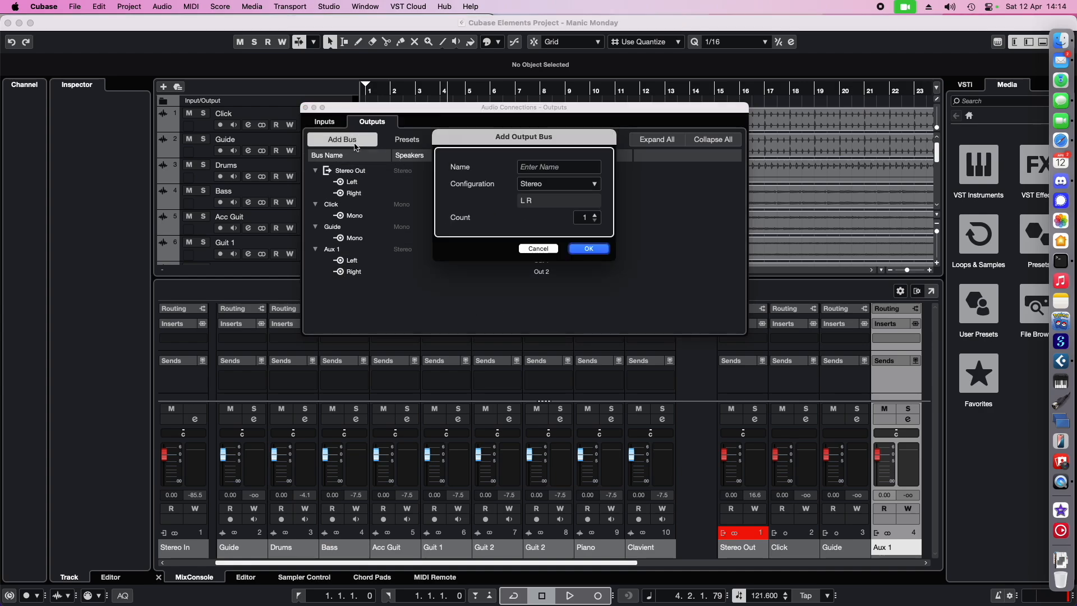
pyautogui.click(546, 167)
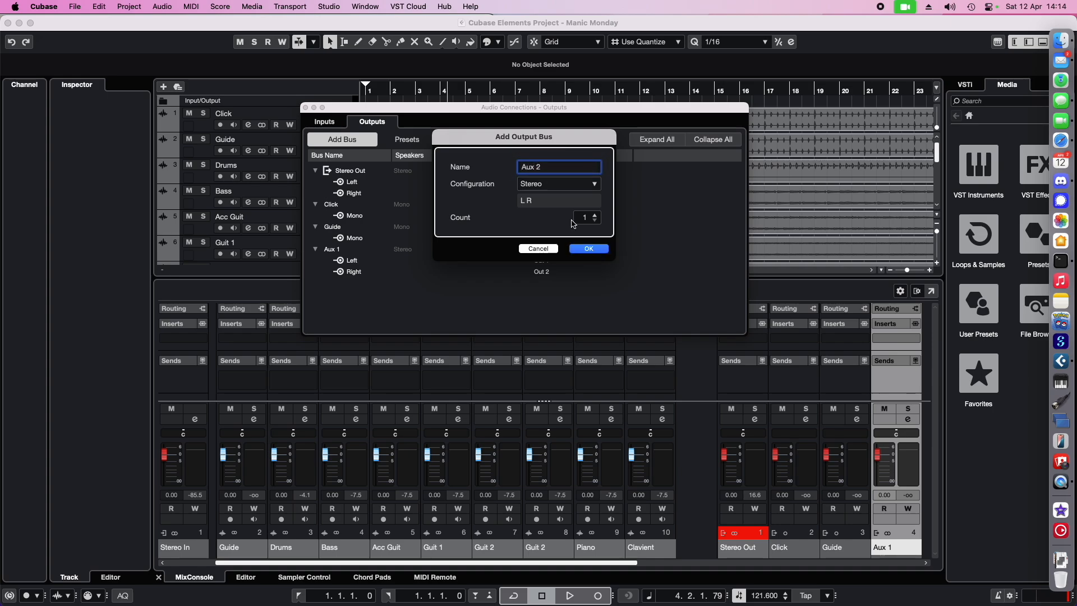
pyautogui.click(589, 249)
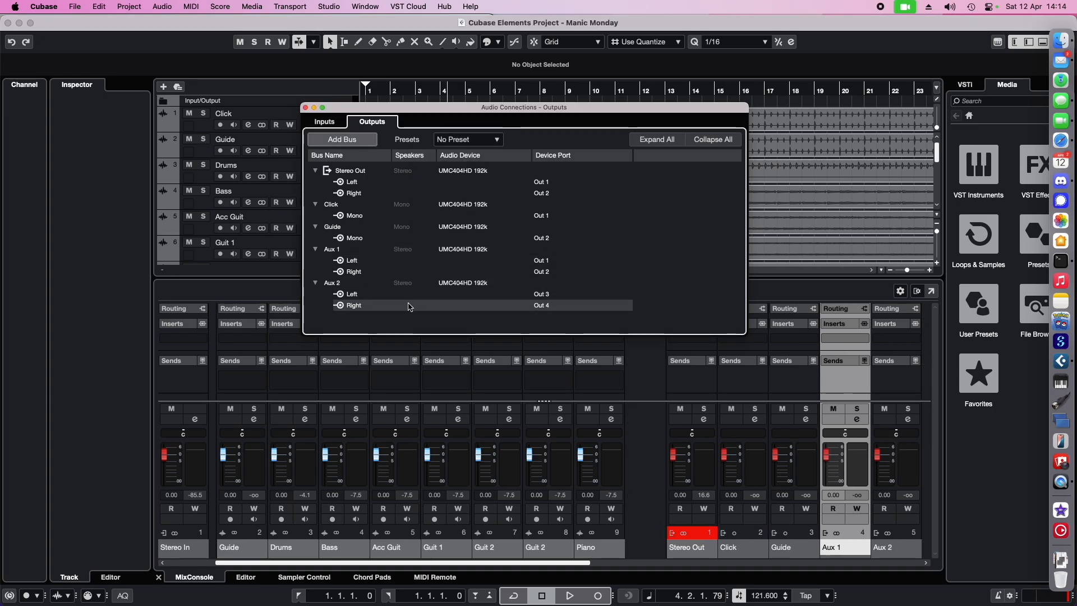
pyautogui.click(537, 299)
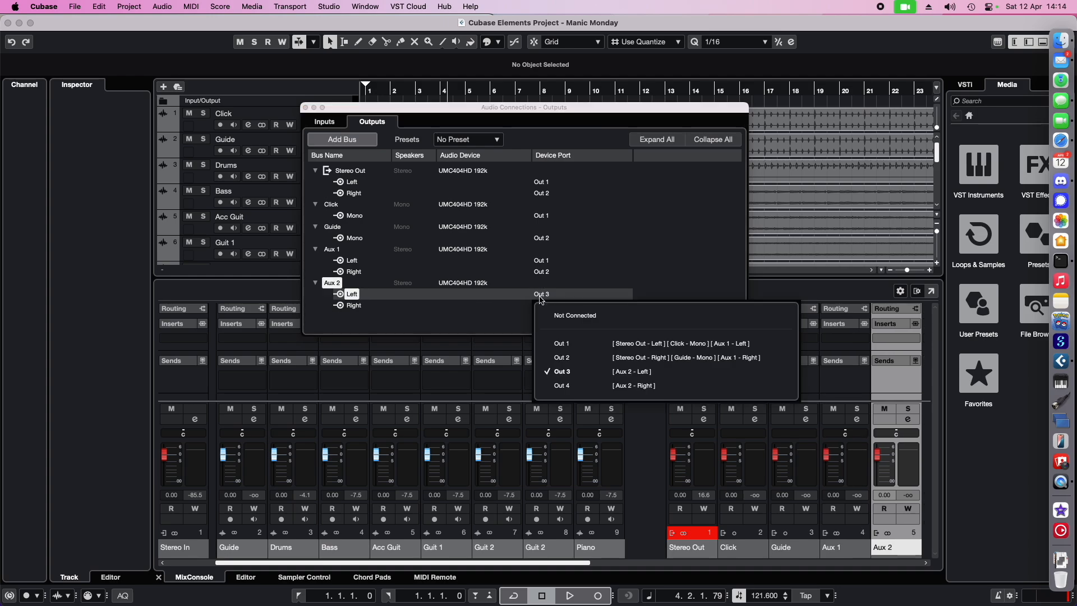
pyautogui.click(561, 353)
pyautogui.click(558, 313)
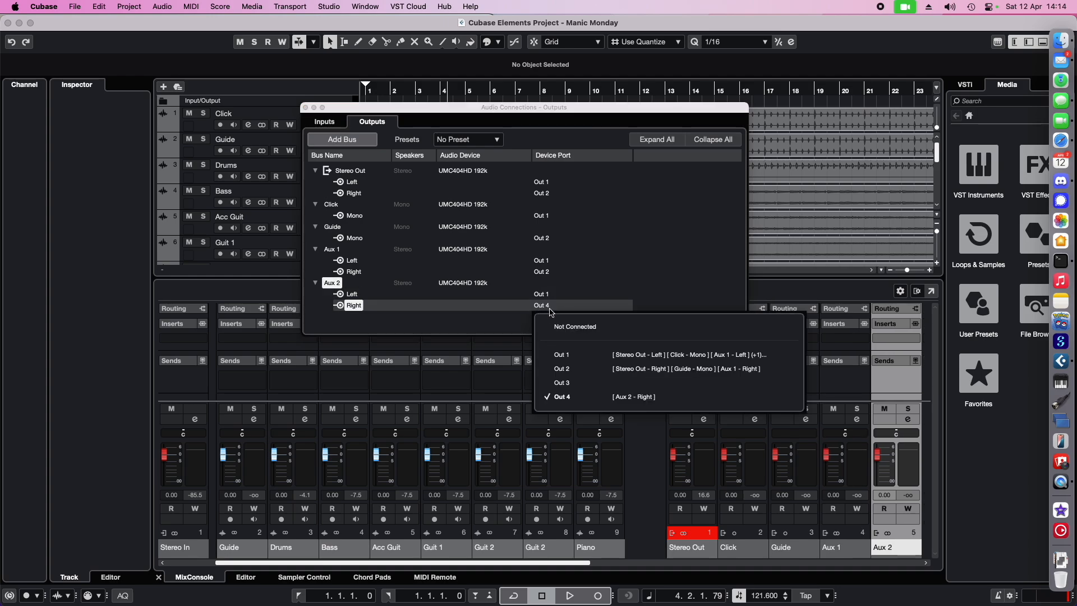
pyautogui.click(565, 365)
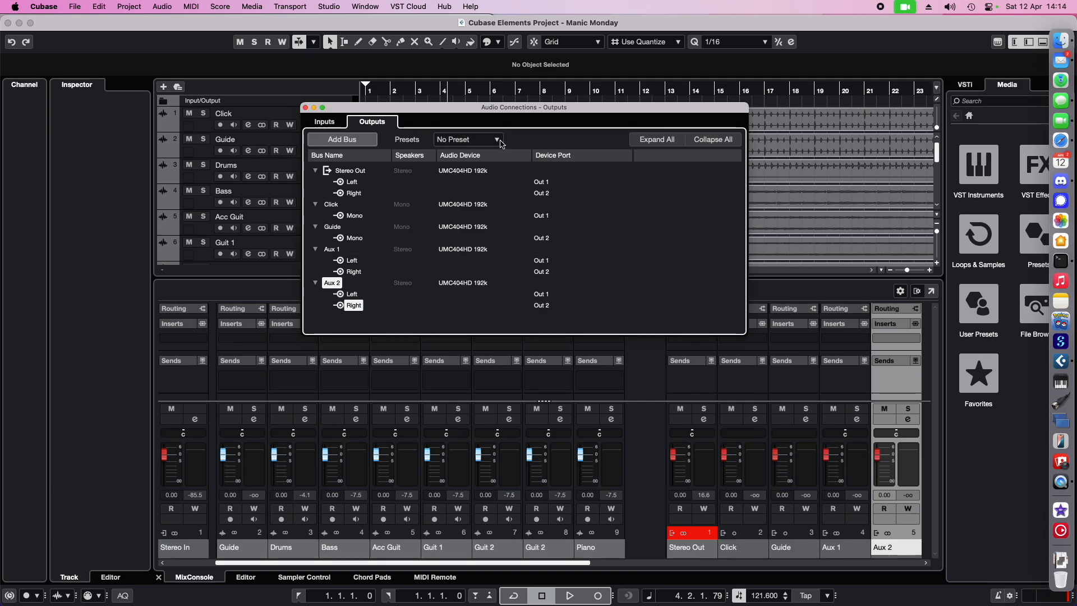
# Save the output bus configuration as a preset named Bt Setup UMC404, select it, and close the Audio Connections window.
pyautogui.click(498, 140)
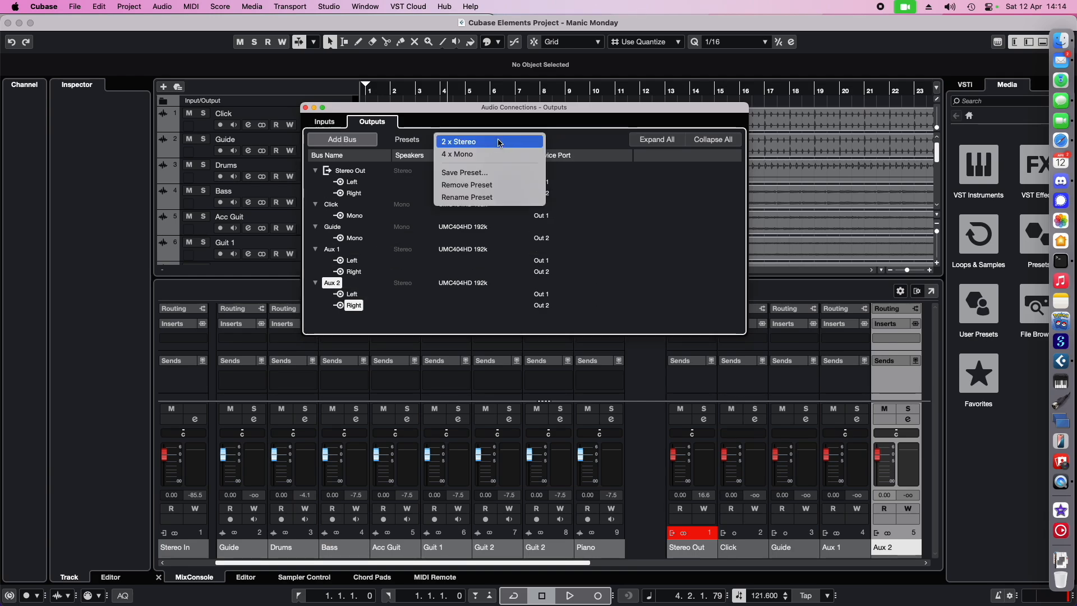
pyautogui.click(500, 174)
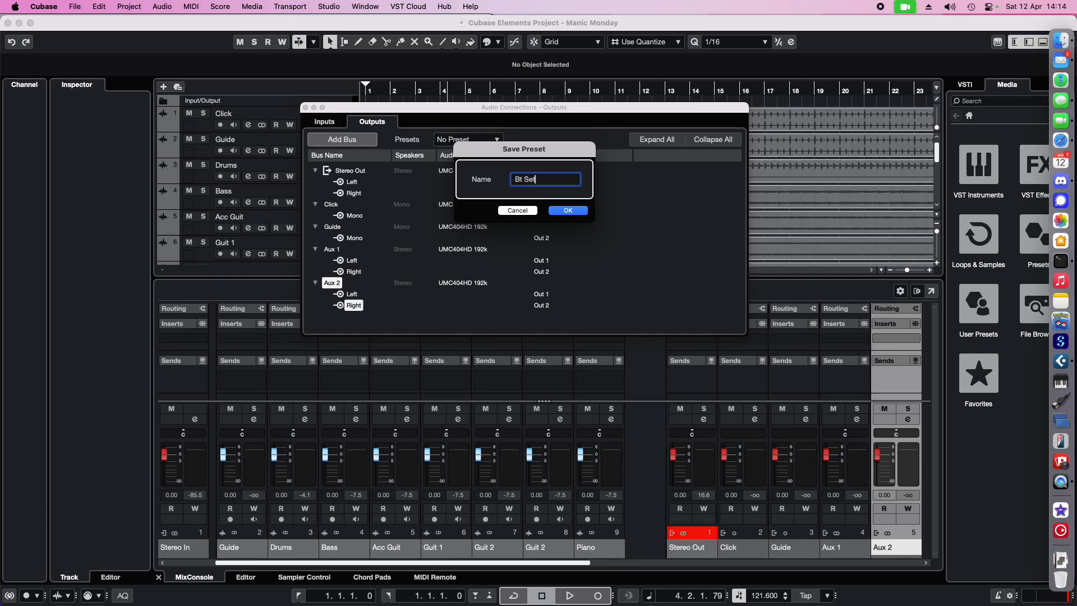
pyautogui.write('Bt Setup UMC4040')
pyautogui.press('BackSpace')
pyautogui.click(563, 211)
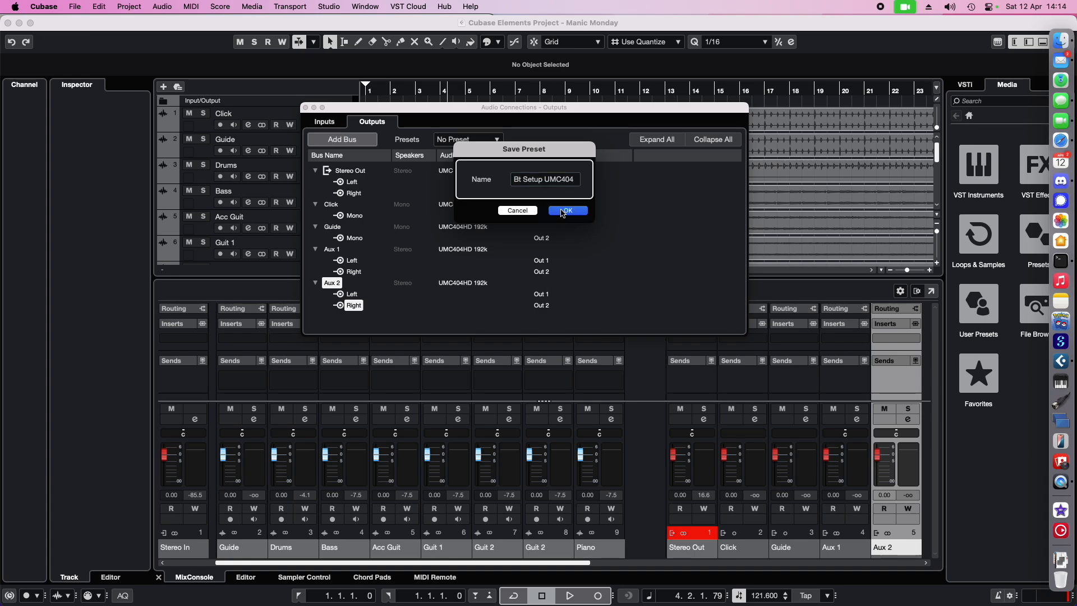
pyautogui.click(501, 144)
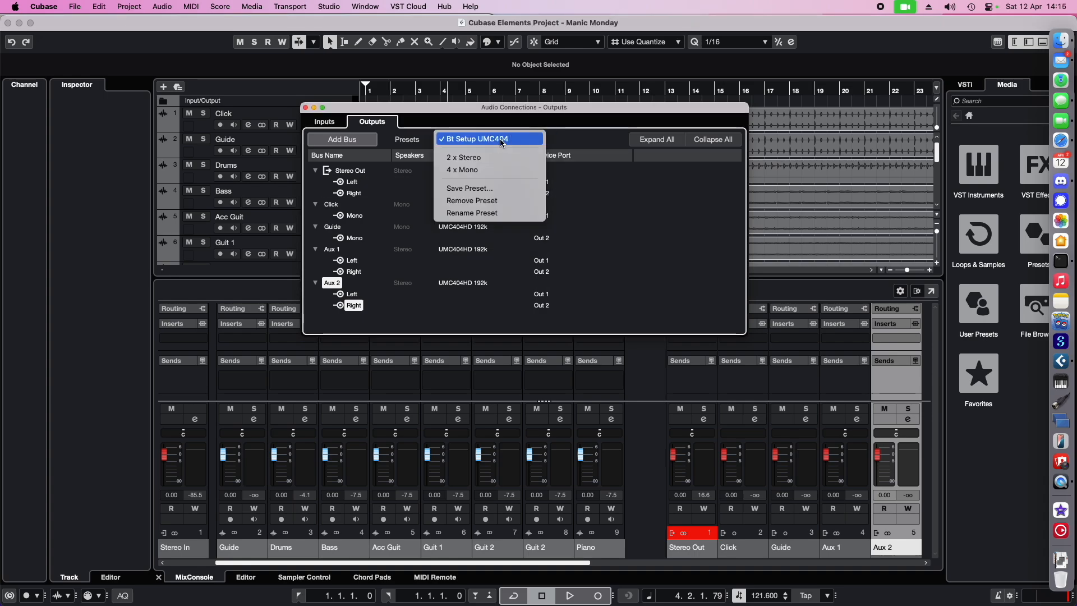
pyautogui.click(501, 142)
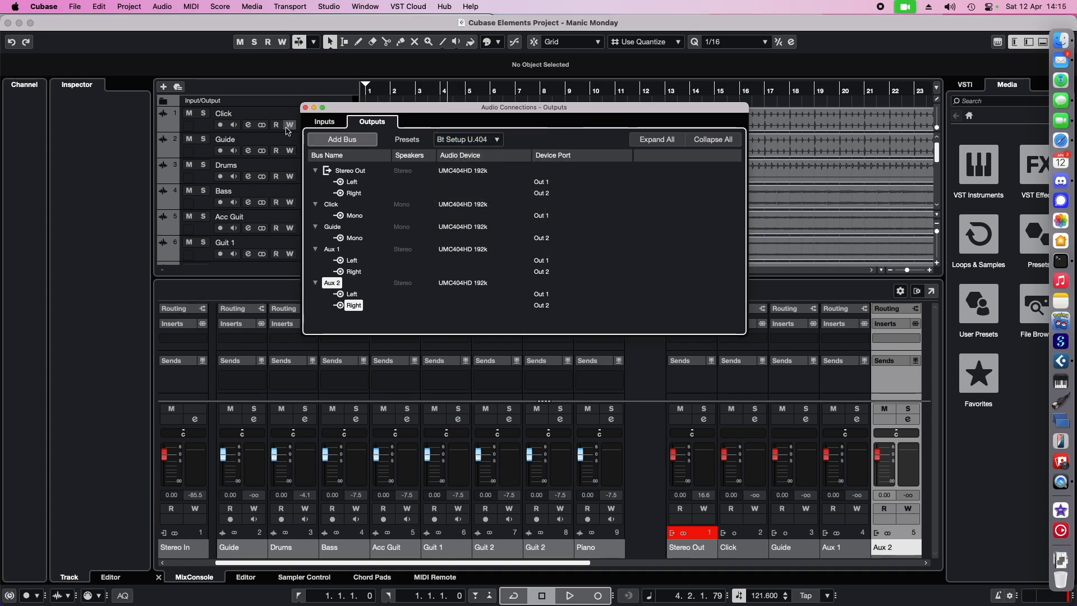
pyautogui.moveTo(308, 110); pyautogui.dragTo(307, 109)
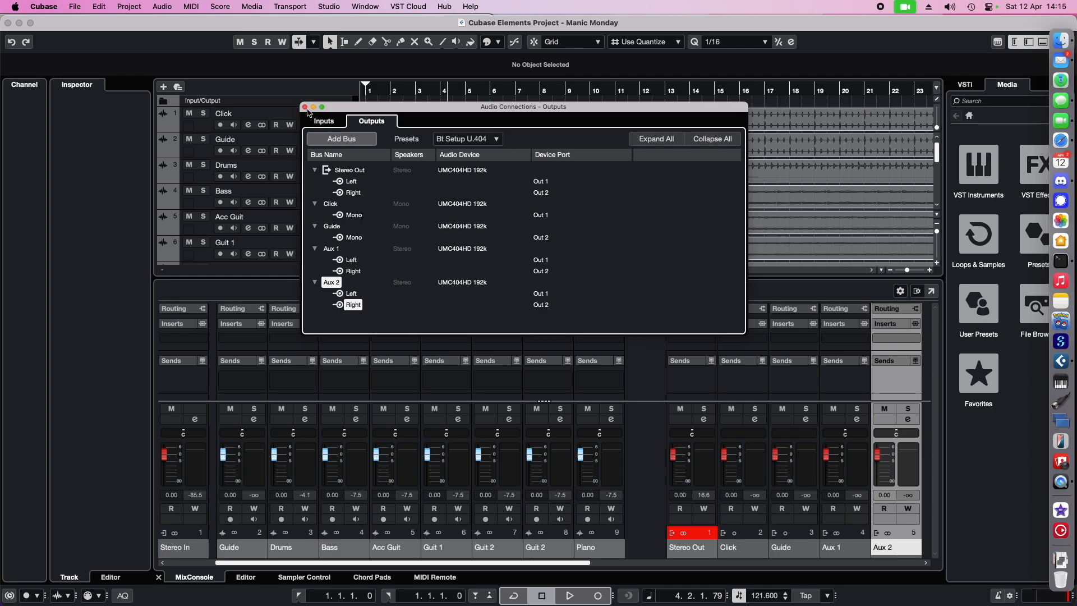
pyautogui.click(305, 107)
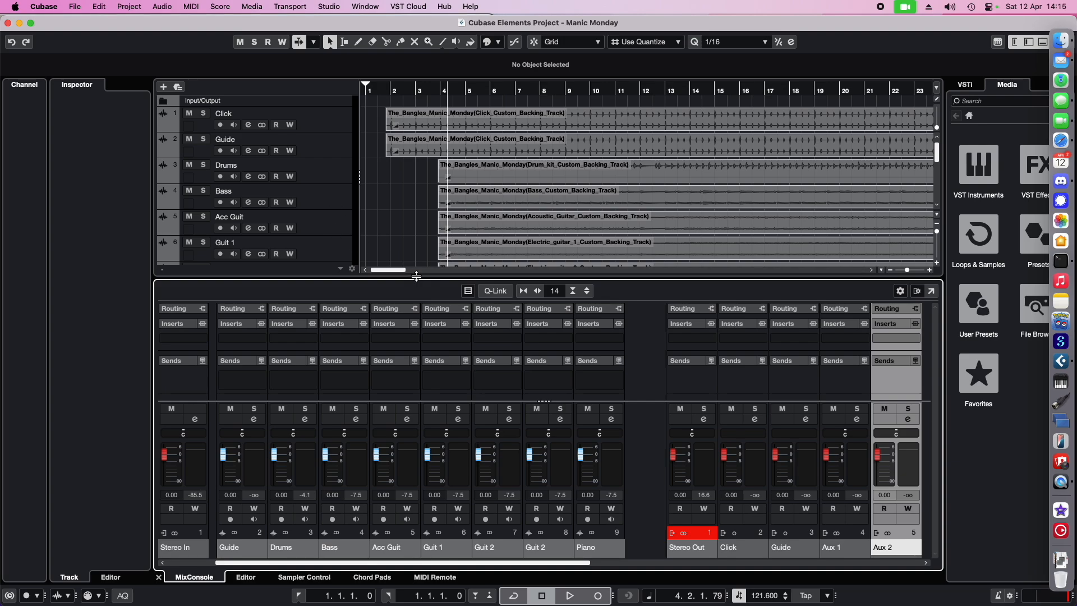
# Enlarge the track area and route the Click track's output to the Click bus.
pyautogui.moveTo(416, 276); pyautogui.dragTo(415, 364)
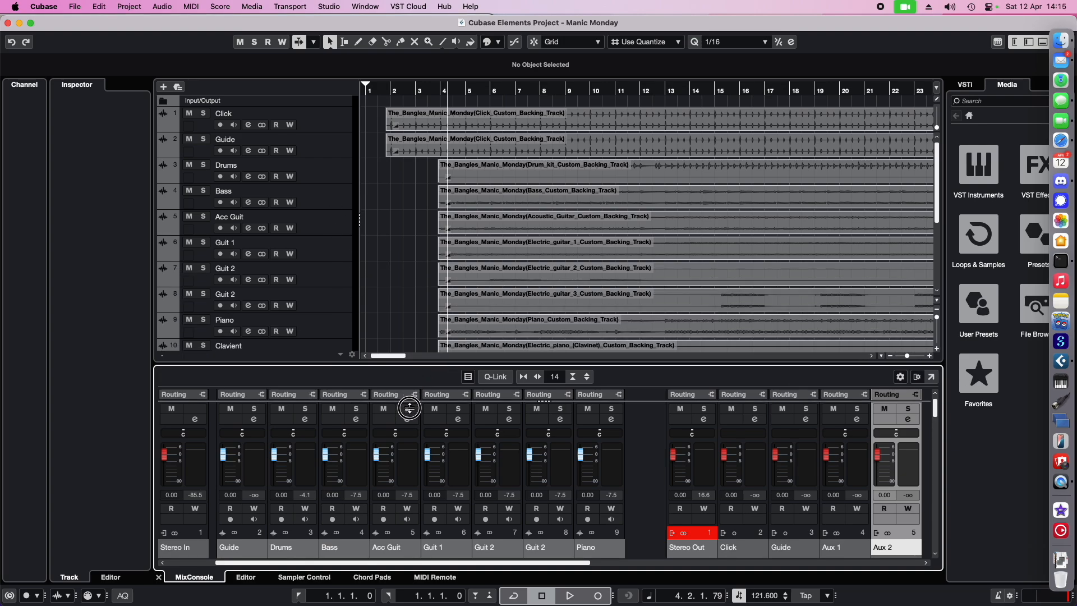
pyautogui.click(328, 120)
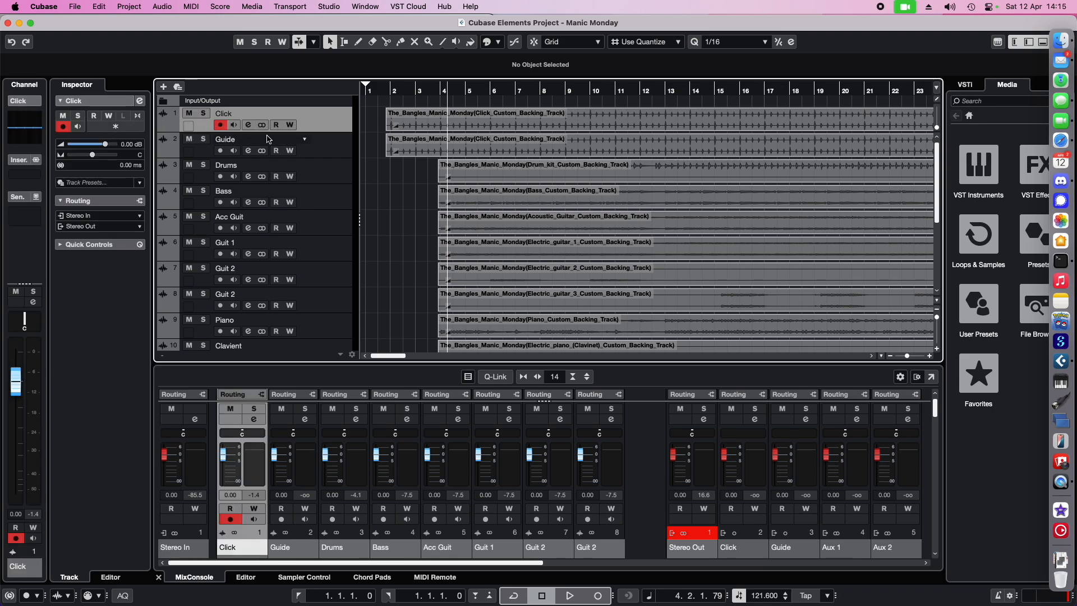
pyautogui.click(138, 229)
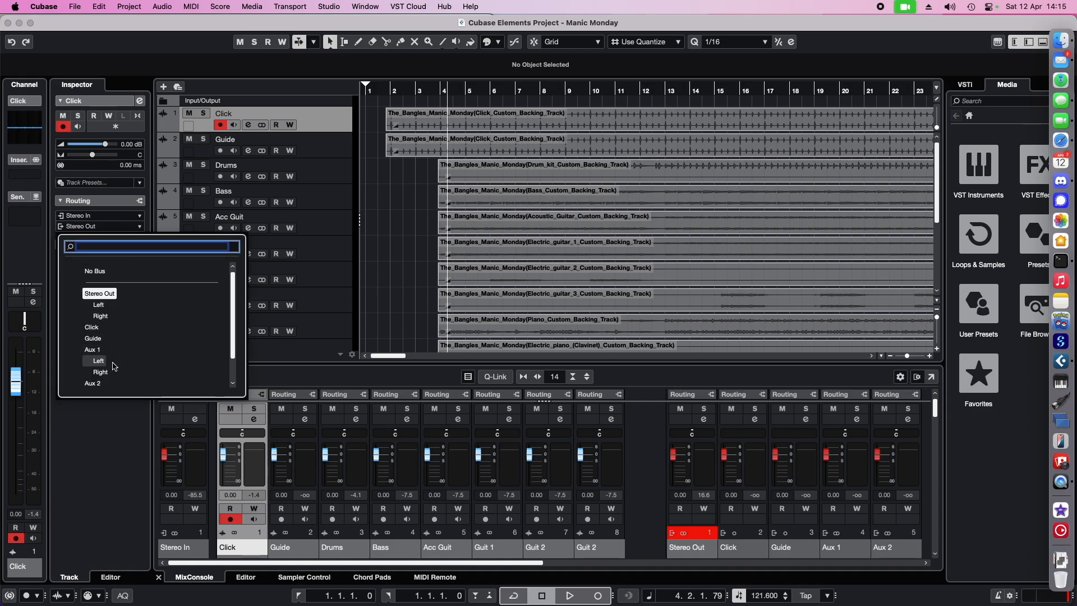
pyautogui.click(92, 327)
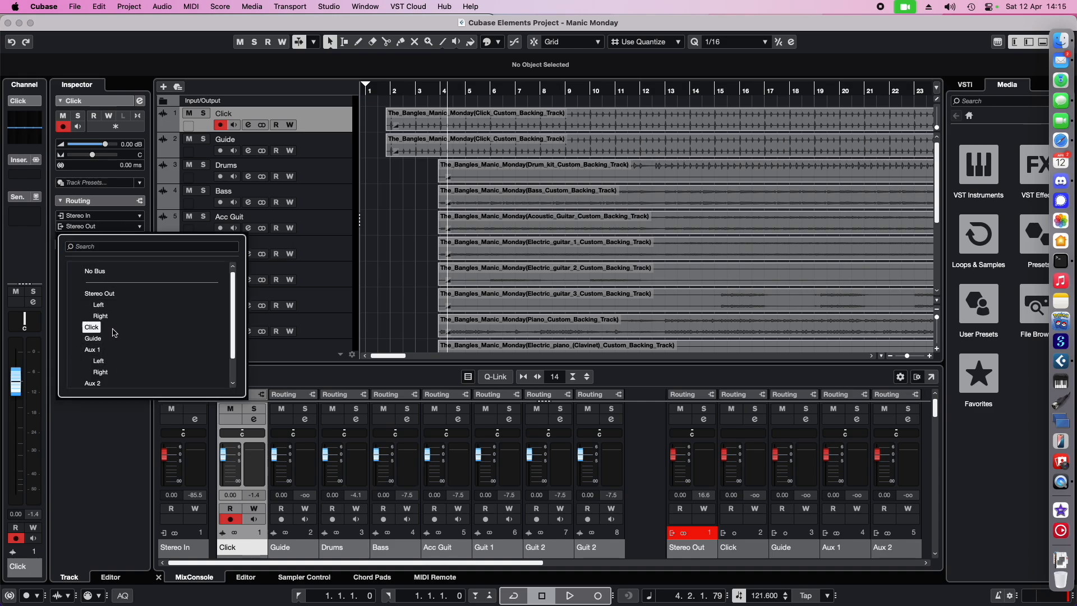
# Route the Guide track's output to the Guide bus.
pyautogui.click(313, 140)
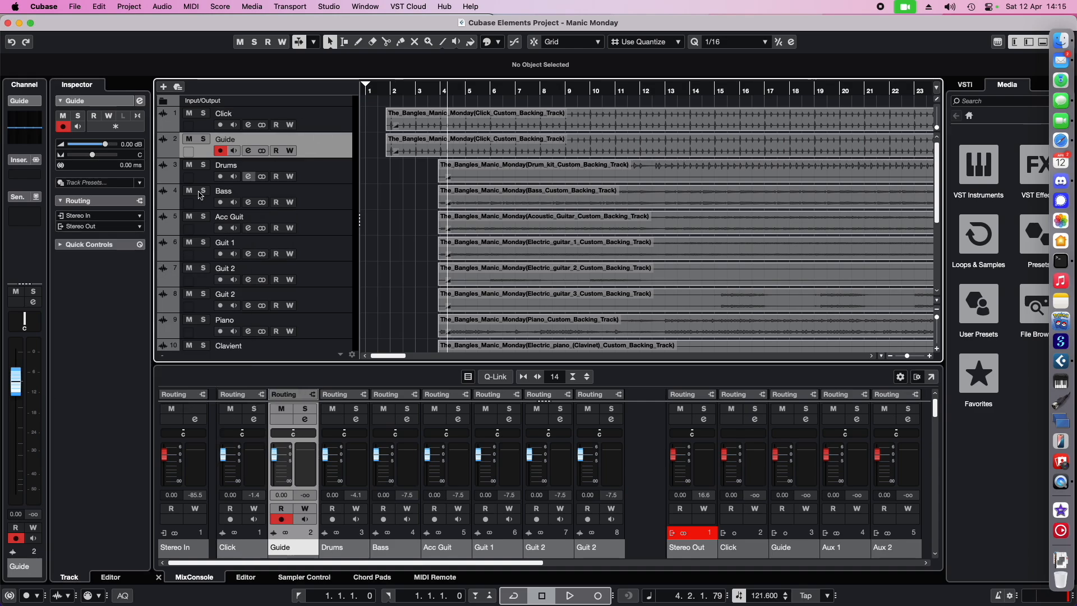
pyautogui.click(137, 217)
pyautogui.click(139, 216)
pyautogui.click(139, 227)
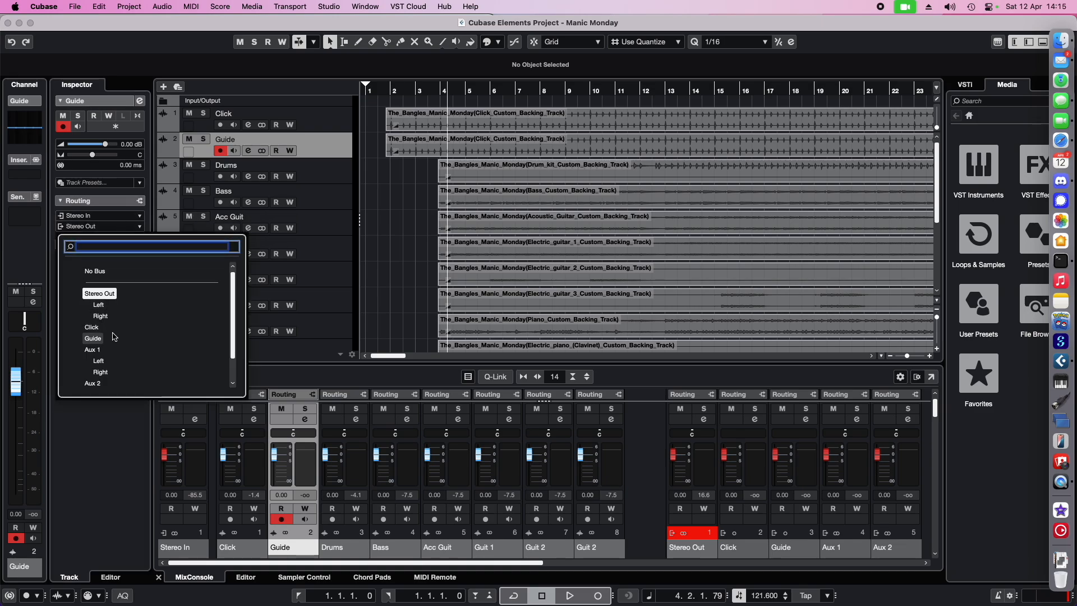
pyautogui.click(93, 338)
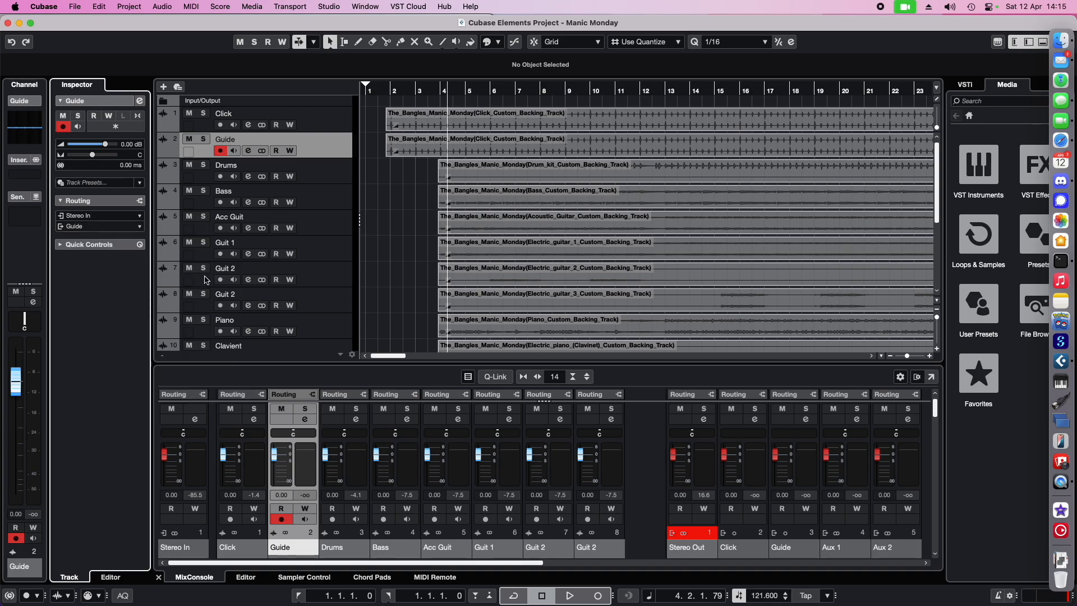
# Mute the Drums, Bass and Vox tracks.
pyautogui.scroll(-3, 332, 321)
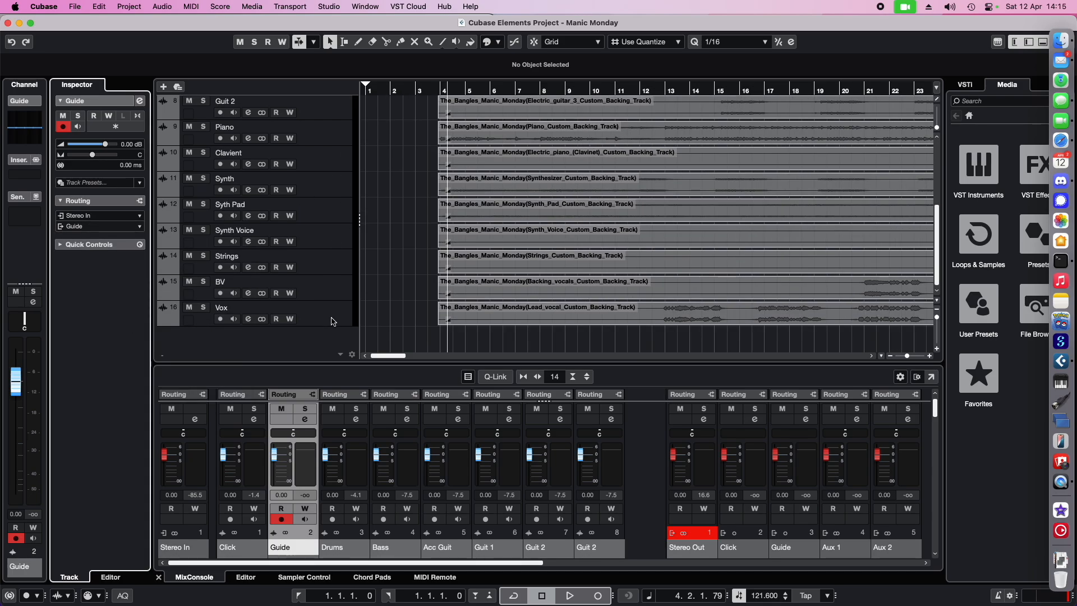
pyautogui.scroll(-4, 332, 321)
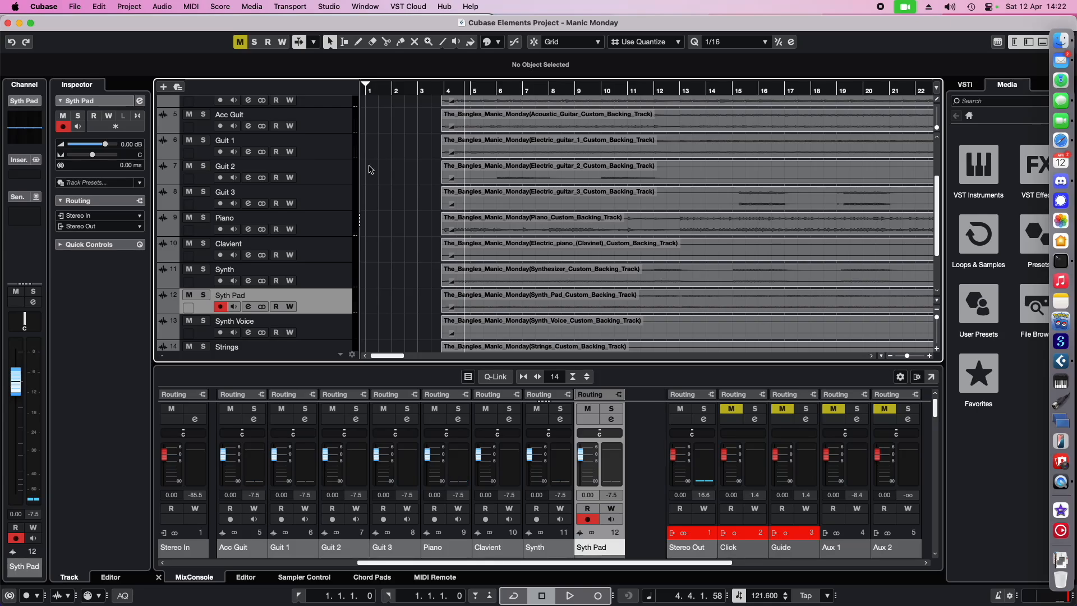
pyautogui.scroll(5, 331, 177)
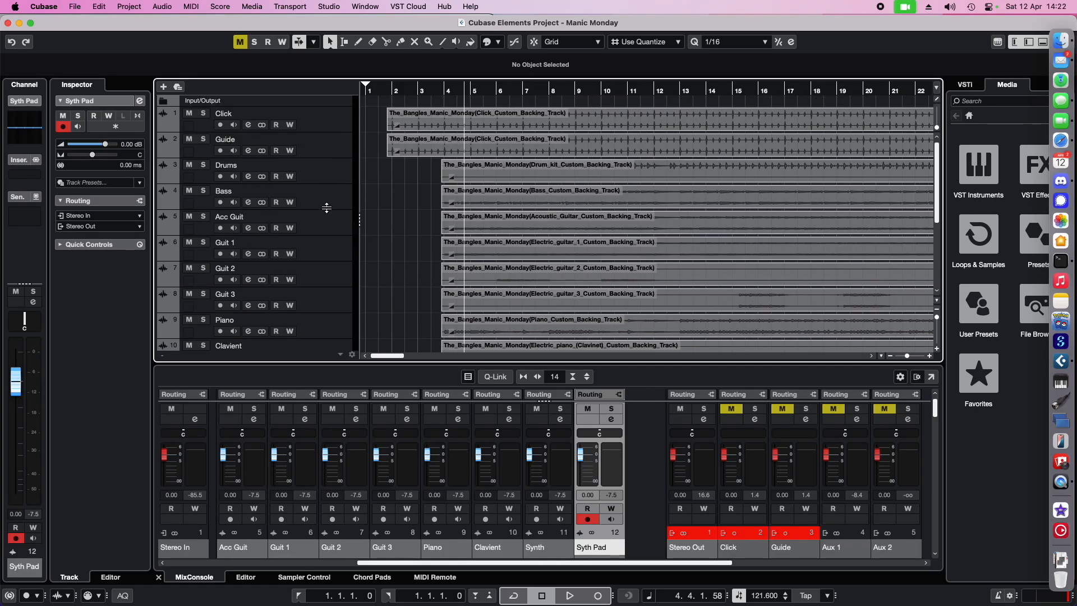
pyautogui.click(189, 164)
pyautogui.click(190, 191)
pyautogui.scroll(-6, 183, 259)
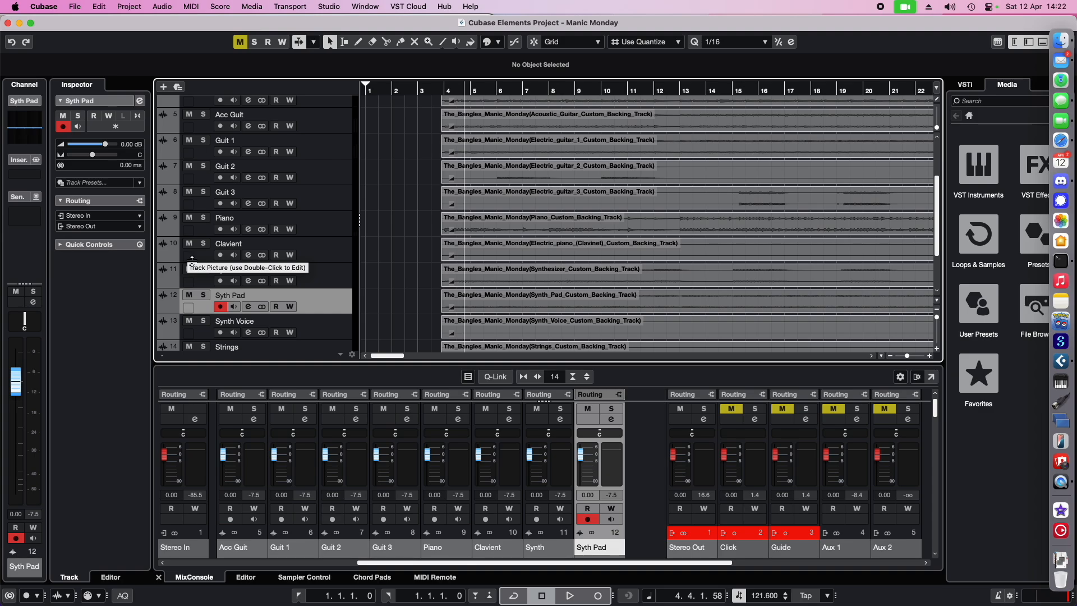
pyautogui.click(189, 307)
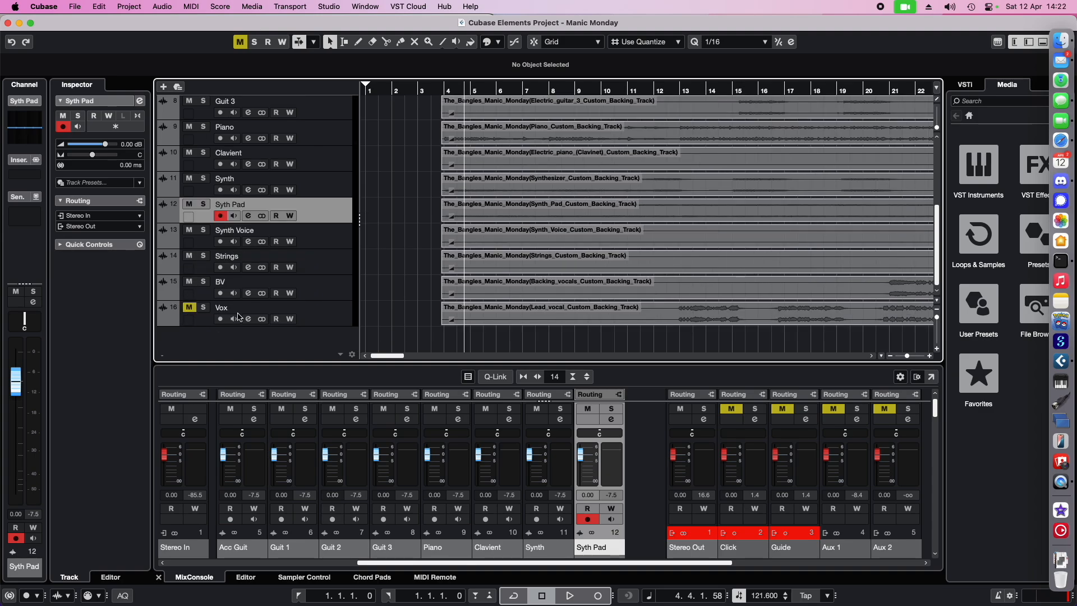
# Replay the song from just before bar 5 and audition the Guit 1 track in solo.
pyautogui.scroll(6, 333, 273)
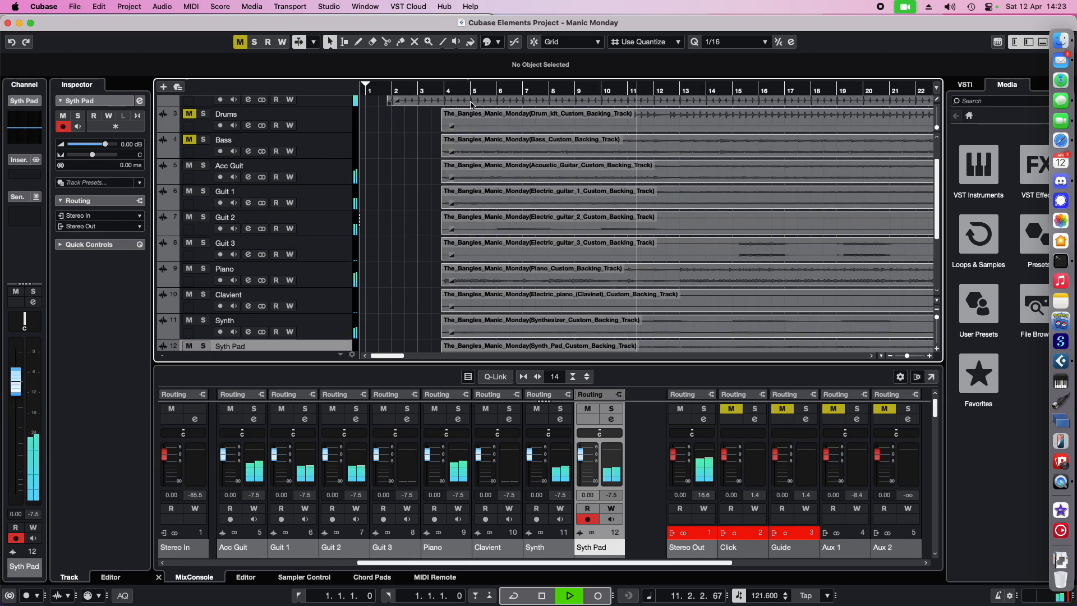
pyautogui.click(465, 92)
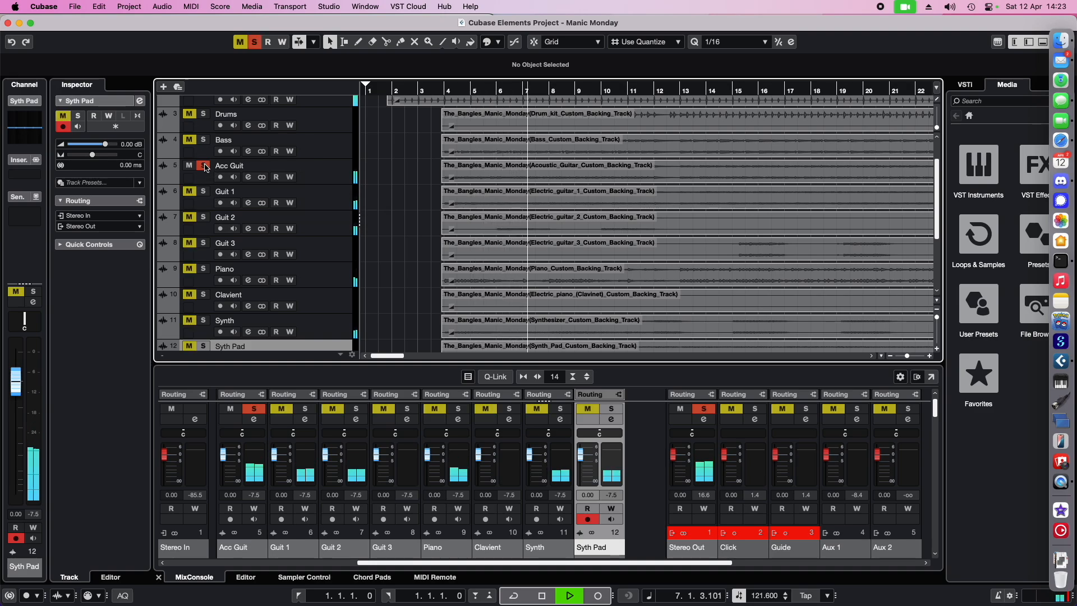
pyautogui.click(204, 192)
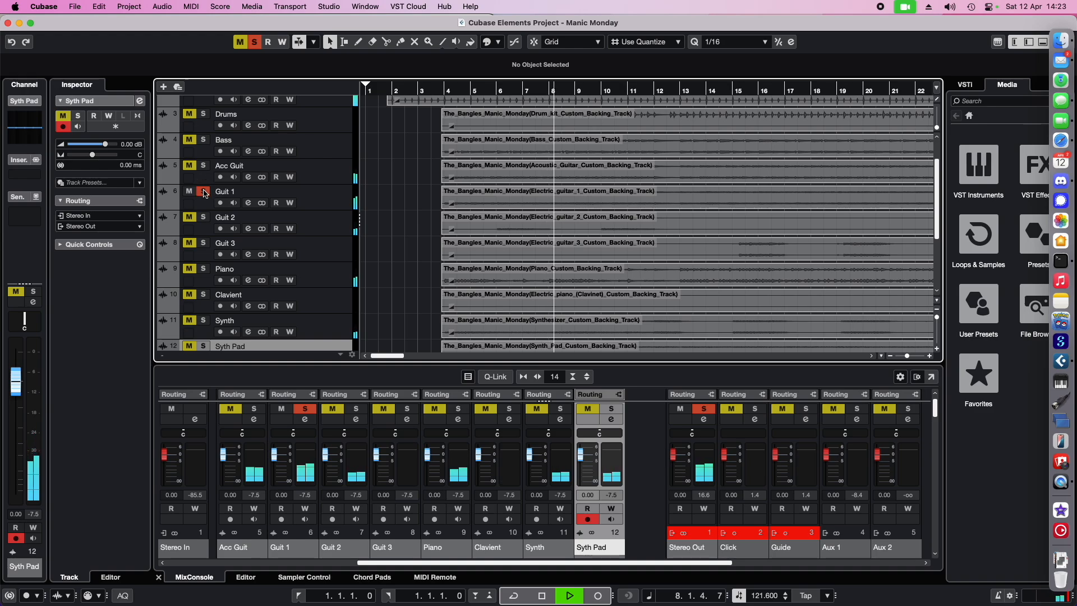
pyautogui.click(204, 193)
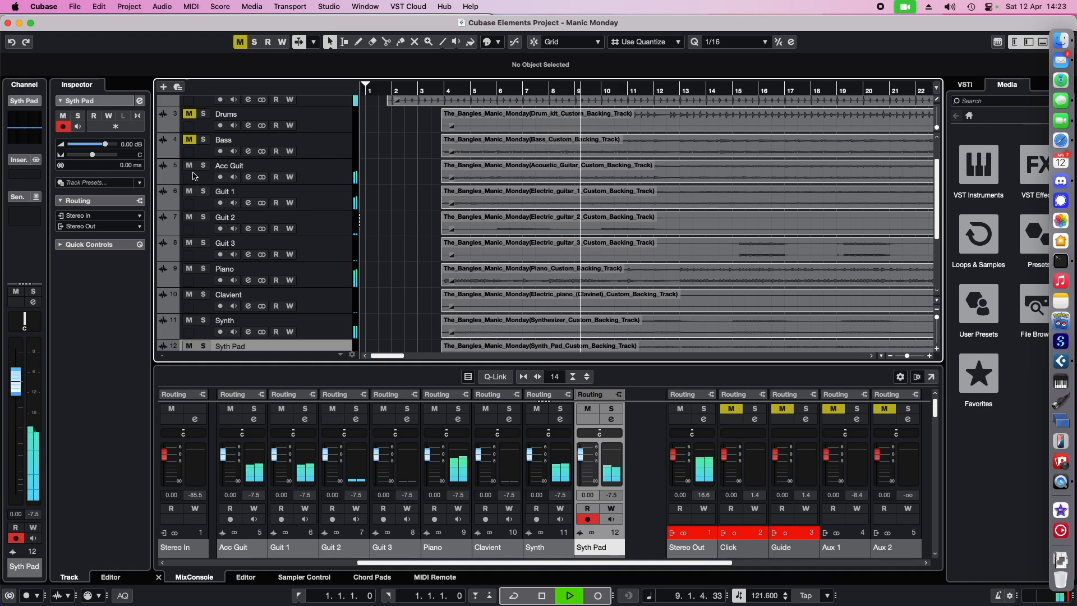
# Mute the Guit 1 and Guit 2 tracks, listen to the remaining mix from about bar 15, and stop playback.
pyautogui.click(190, 193)
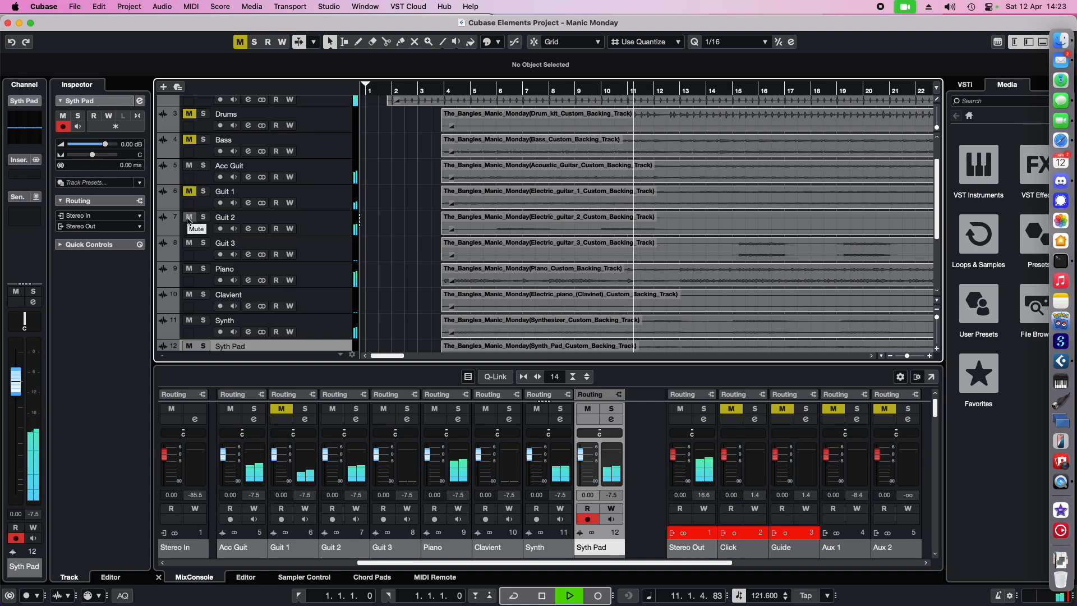
pyautogui.click(190, 217)
pyautogui.click(737, 91)
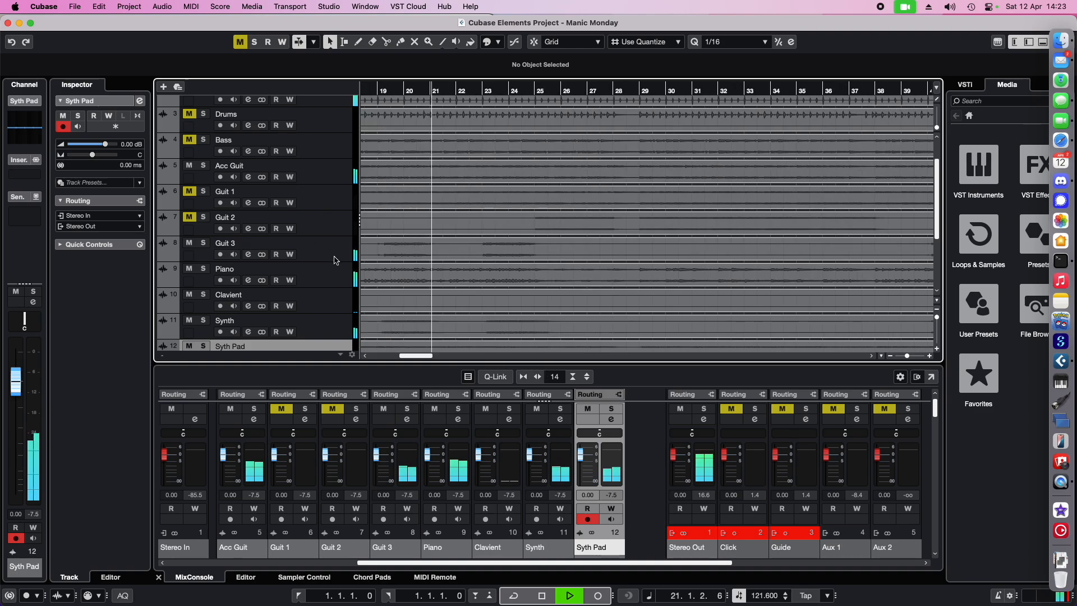
pyautogui.press('space')
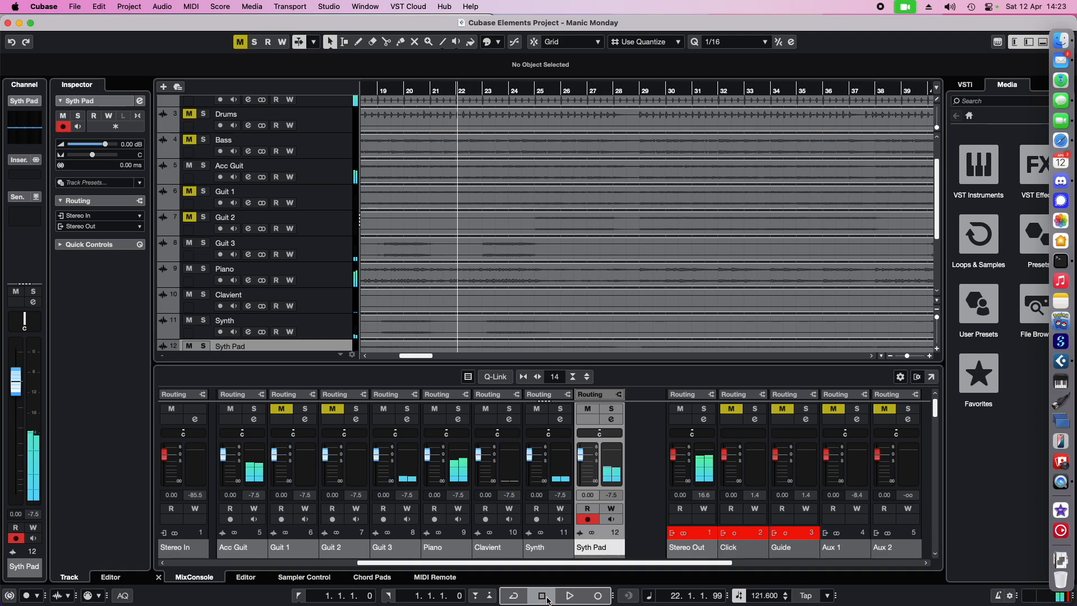
# Route the Piano track's output to the Aux 1 bus.
pyautogui.scroll(-2, 354, 343)
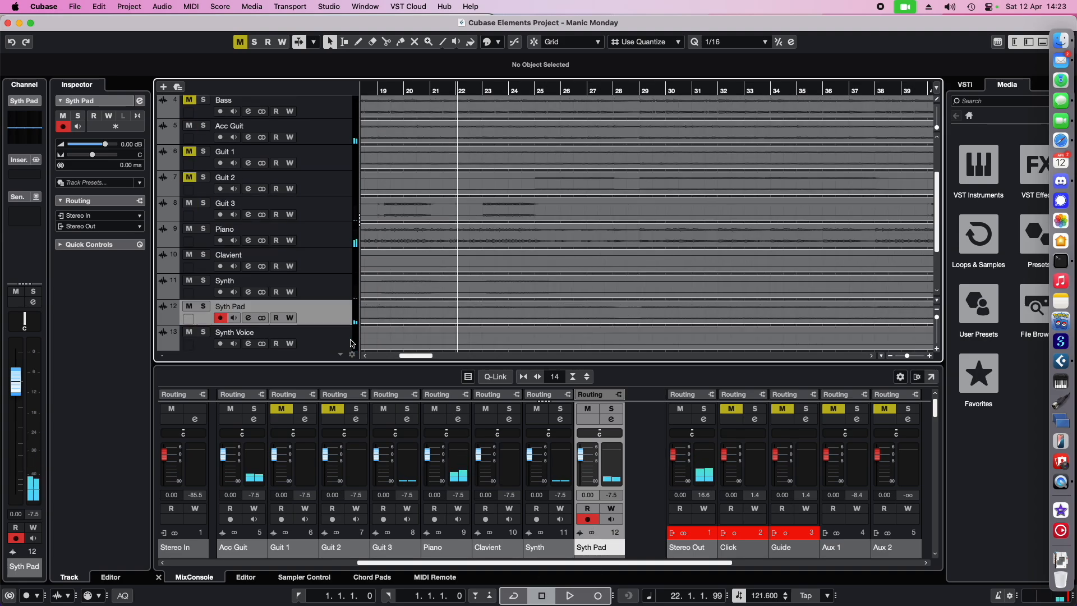
pyautogui.scroll(-2, 351, 344)
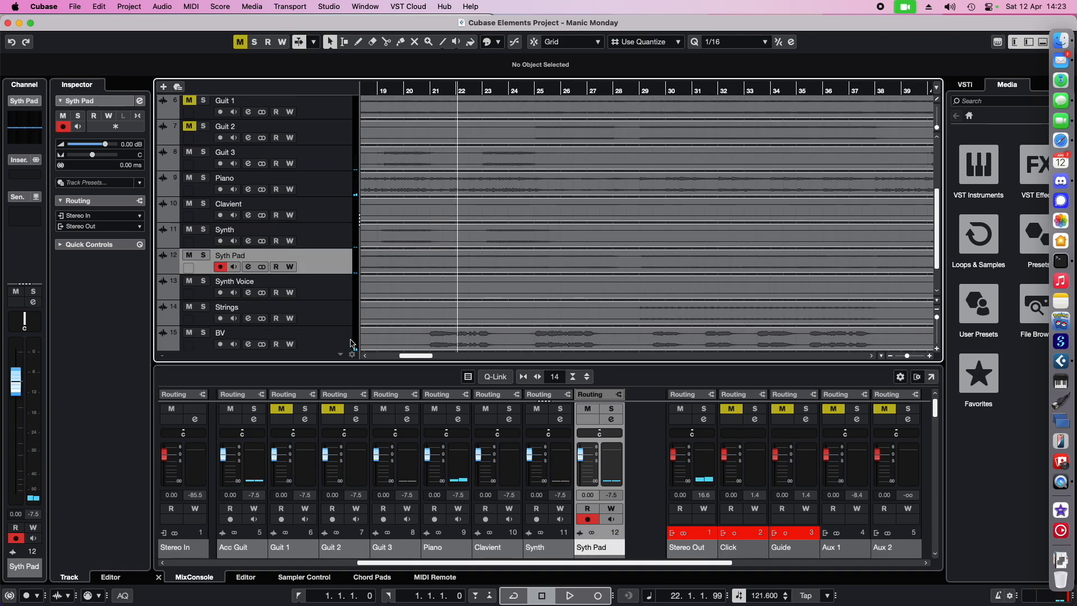
pyautogui.scroll(-2, 351, 343)
pyautogui.scroll(4, 351, 343)
pyautogui.scroll(-2, 348, 337)
pyautogui.click(339, 195)
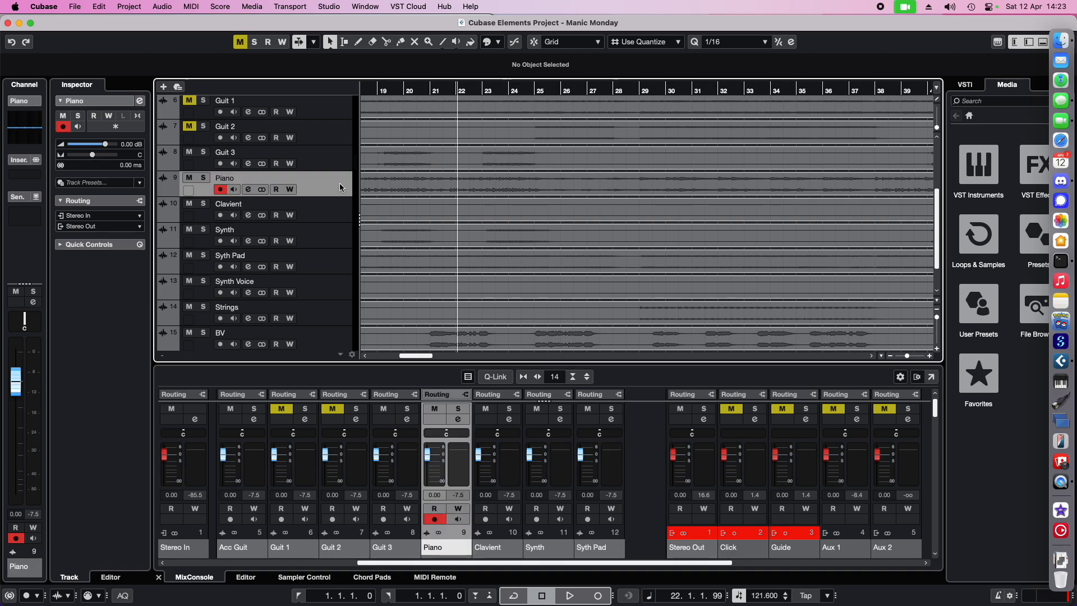
pyautogui.click(135, 226)
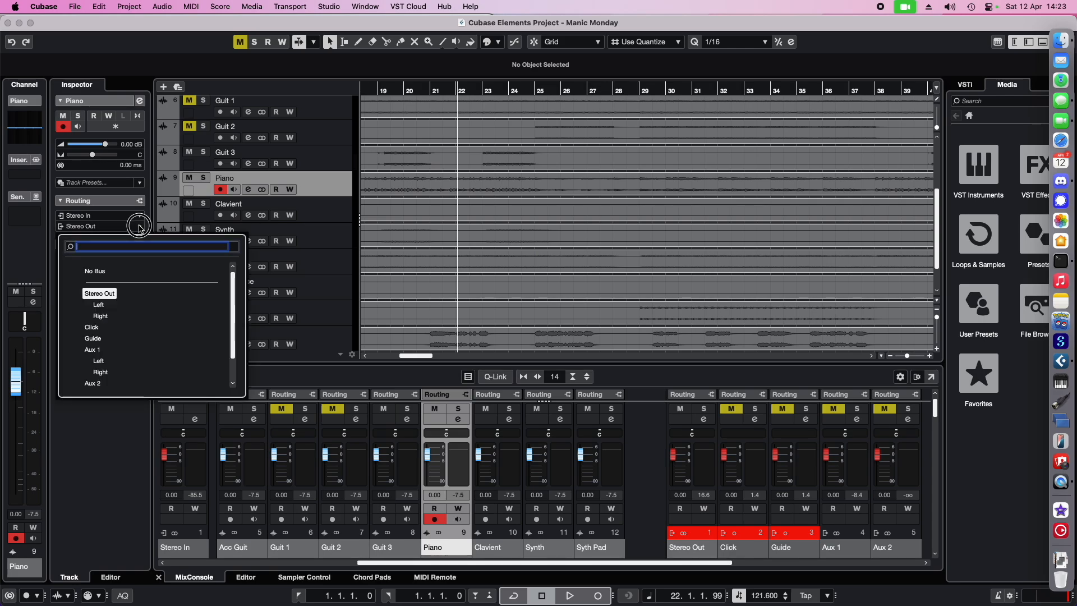
pyautogui.click(101, 349)
# Play the song, mute the Aux 1 bus to check the Piano routing, and stop playback.
pyautogui.press('space')
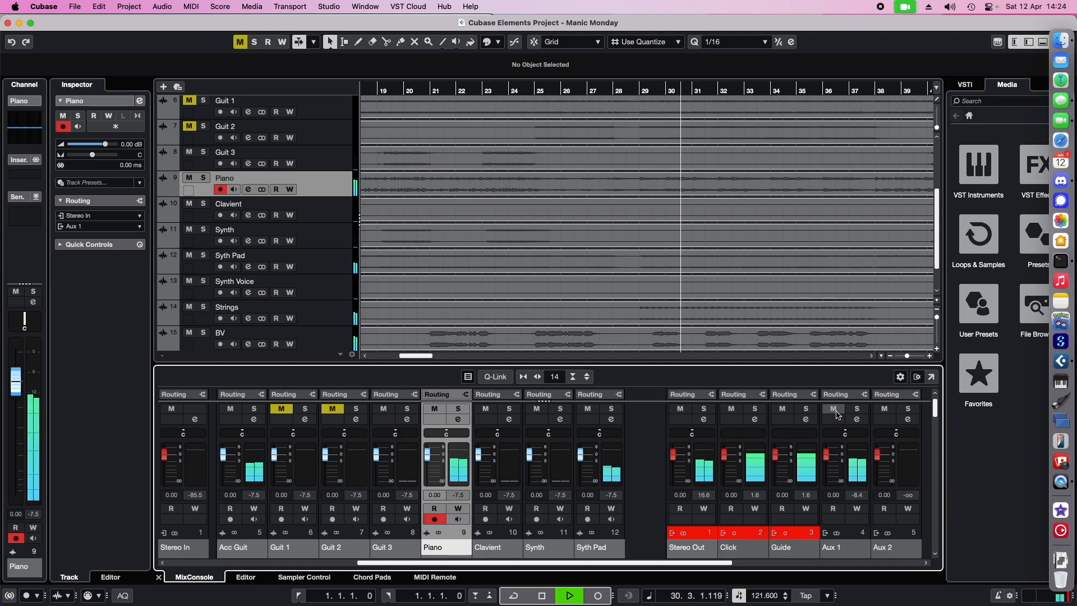
pyautogui.click(834, 408)
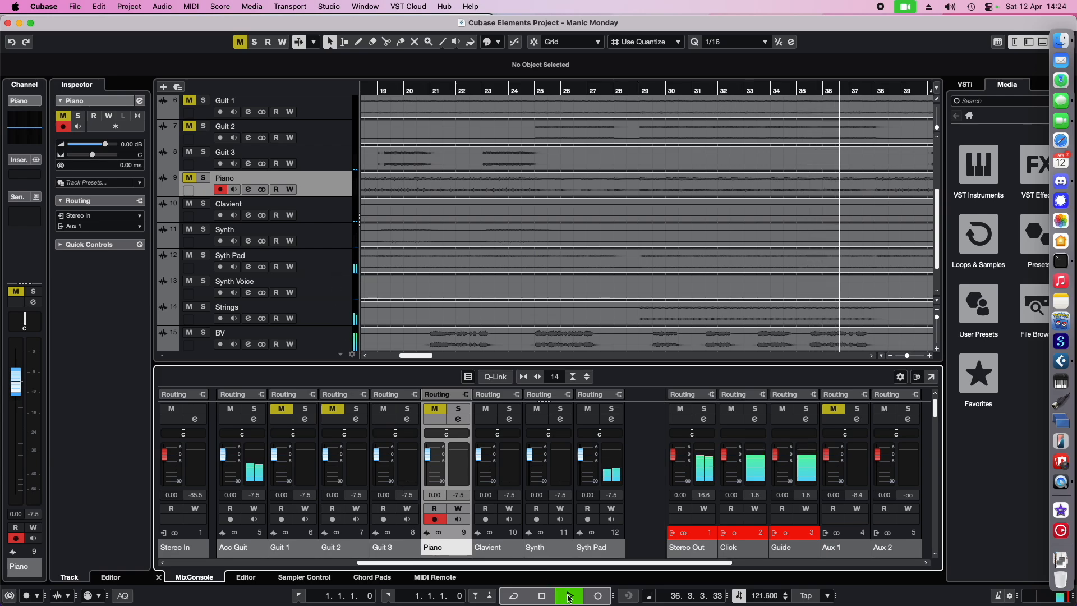
pyautogui.click(542, 596)
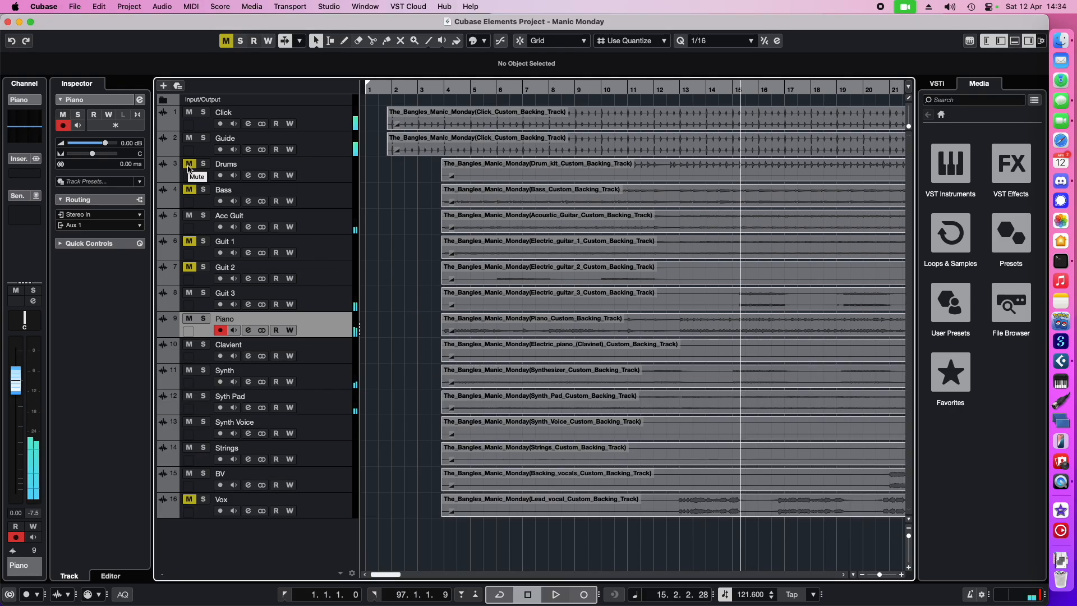
# Unmute the Drums track and replay the song from about bar 4.
pyautogui.click(189, 163)
pyautogui.click(453, 90)
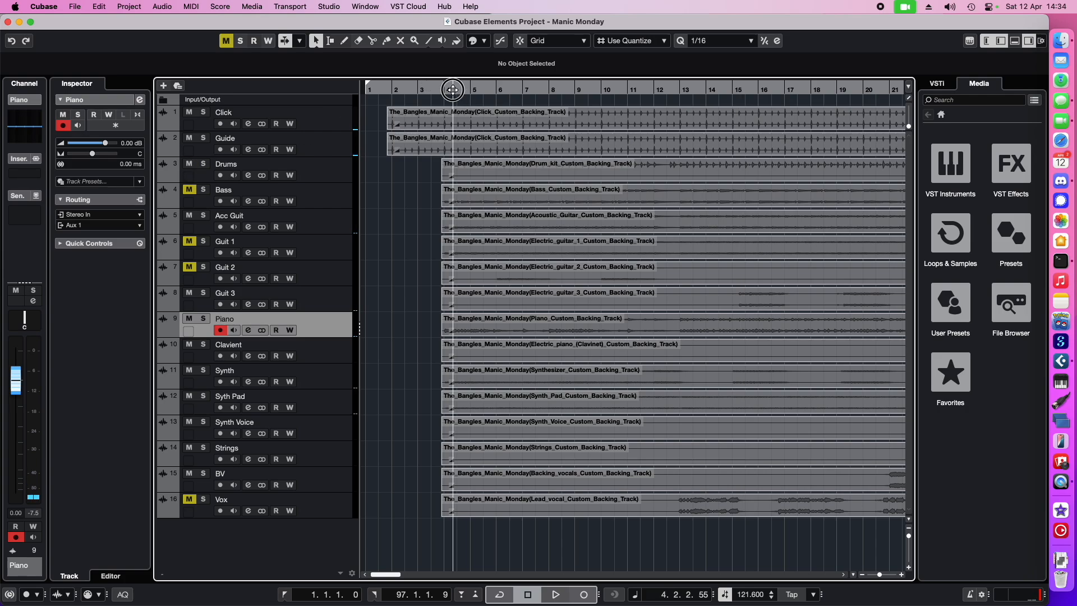
pyautogui.click(442, 90)
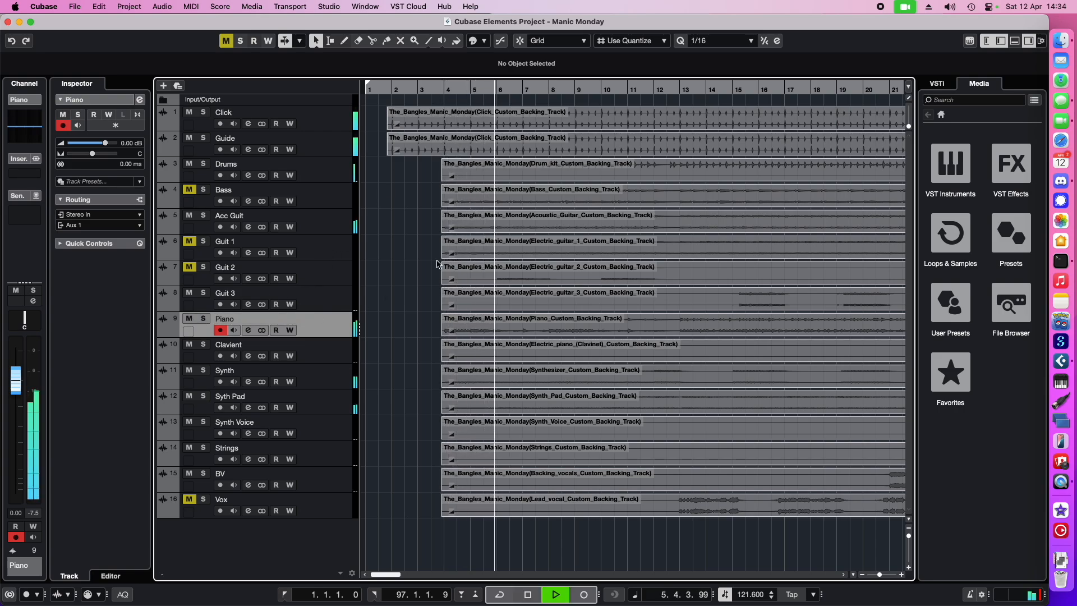
# Listen to the section from about bar 73 to bar 78 to locate where the Guide click should come in, stopping playback at the end.
pyautogui.press('space')
pyautogui.moveTo(384, 576); pyautogui.dragTo(421, 575)
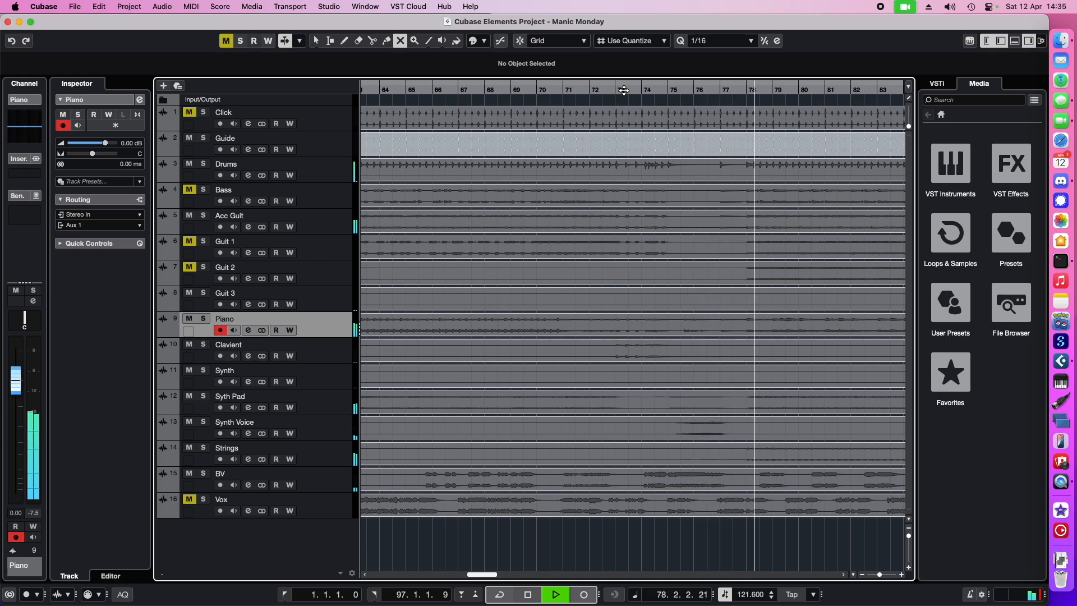
pyautogui.press('space')
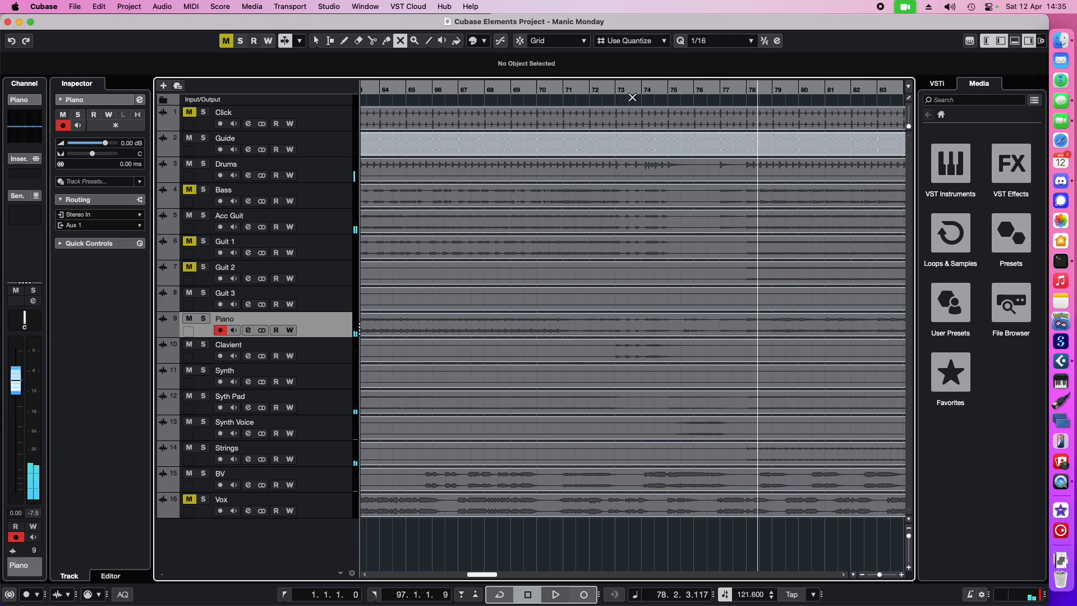
pyautogui.click(632, 91)
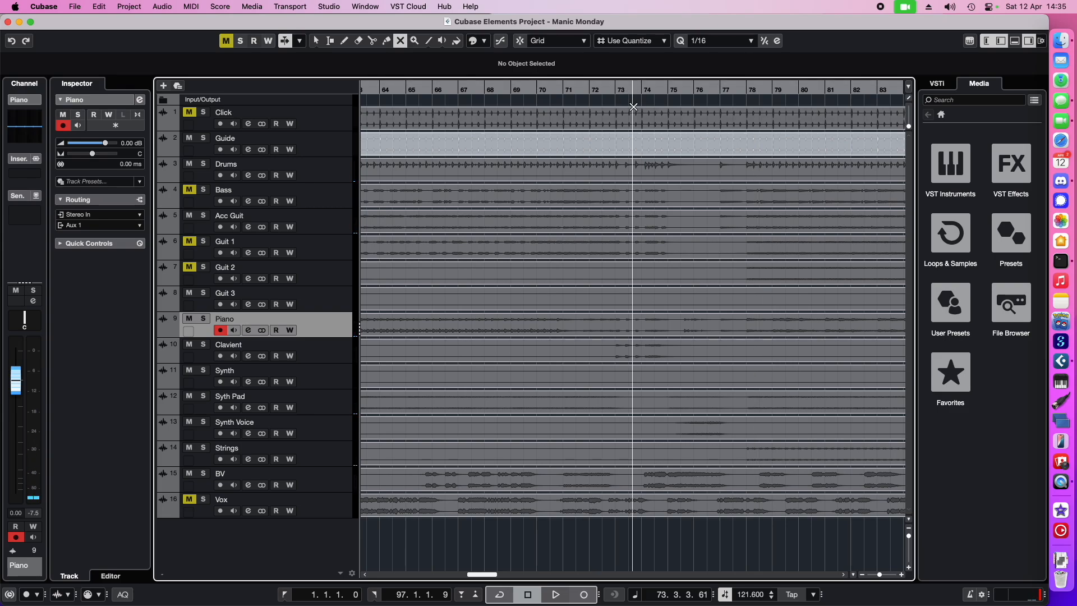
pyautogui.press('space')
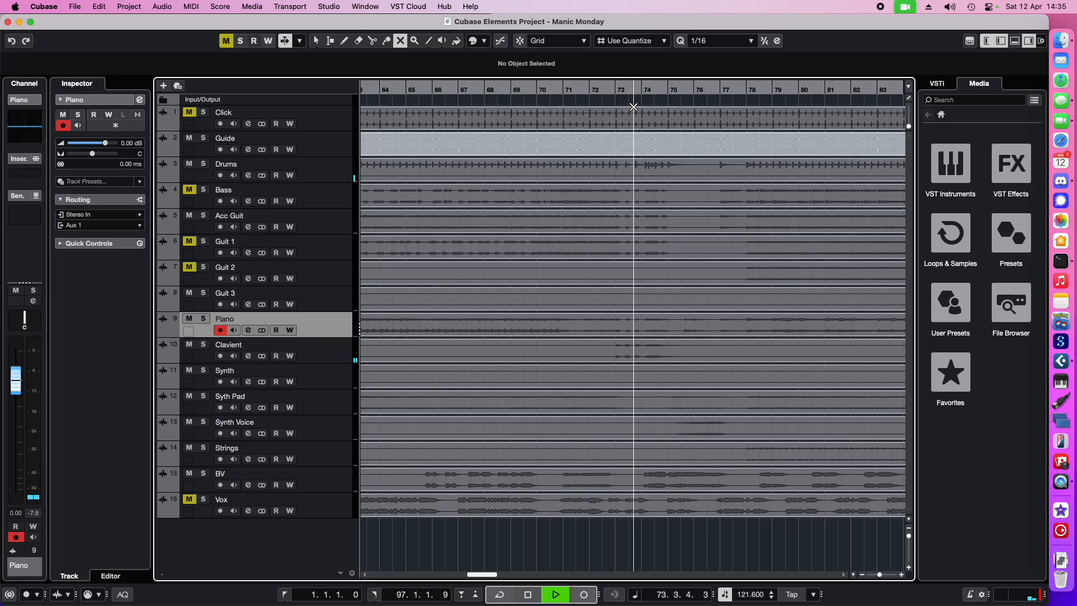
pyautogui.press('space')
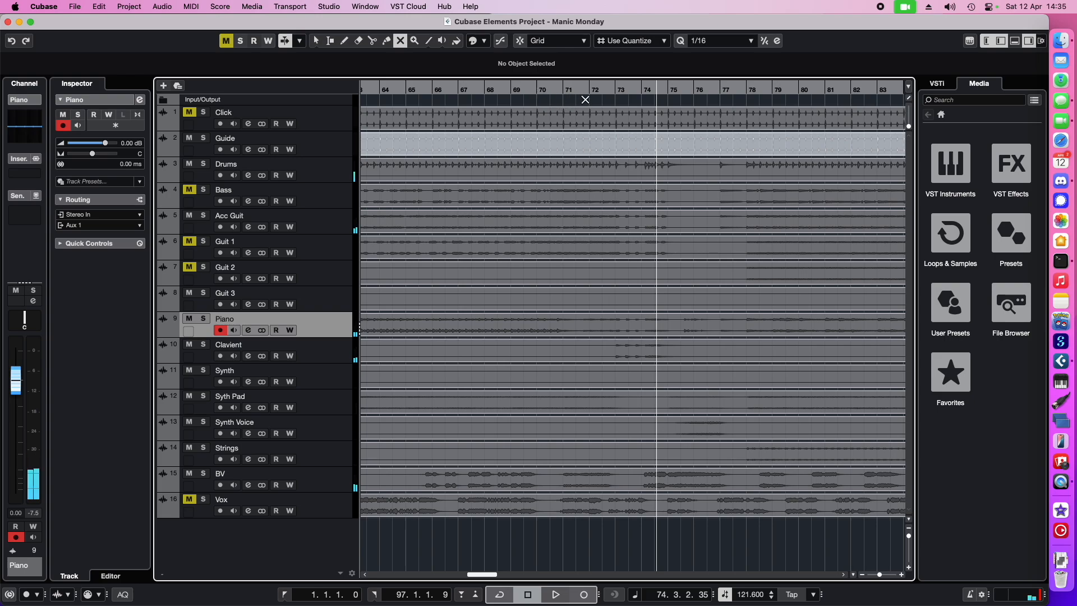
pyautogui.click(619, 89)
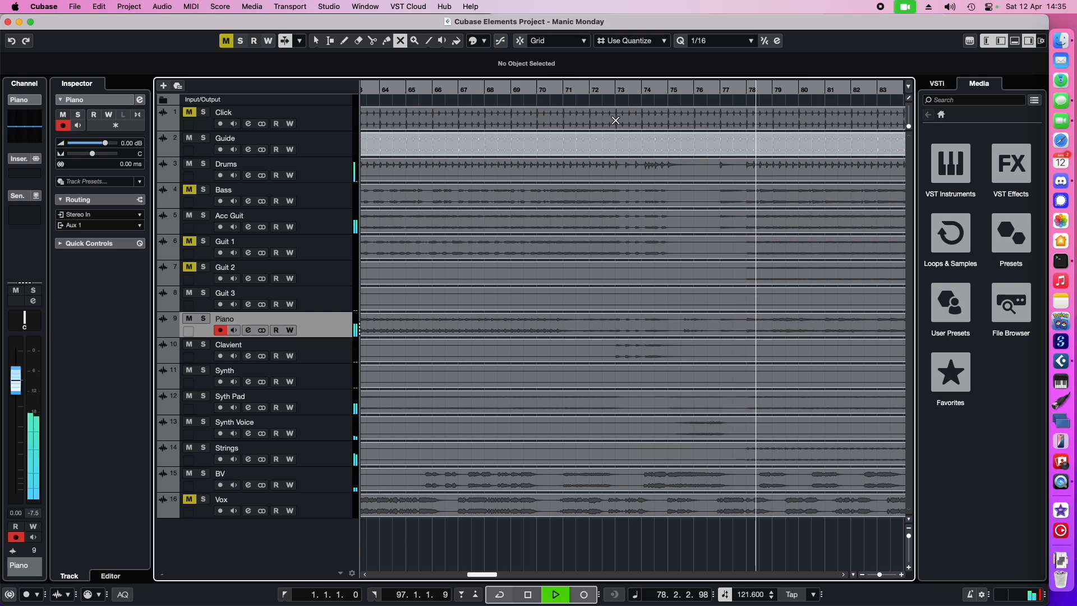
pyautogui.press('space')
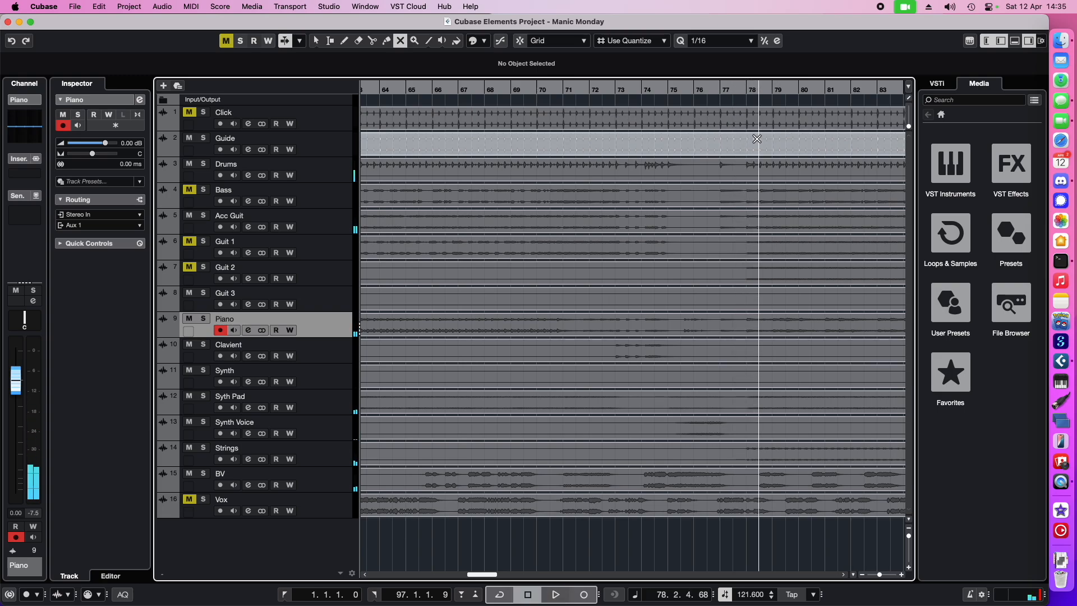
# Split the muted Guide clip just before bar 78.
pyautogui.rightClick(749, 145)
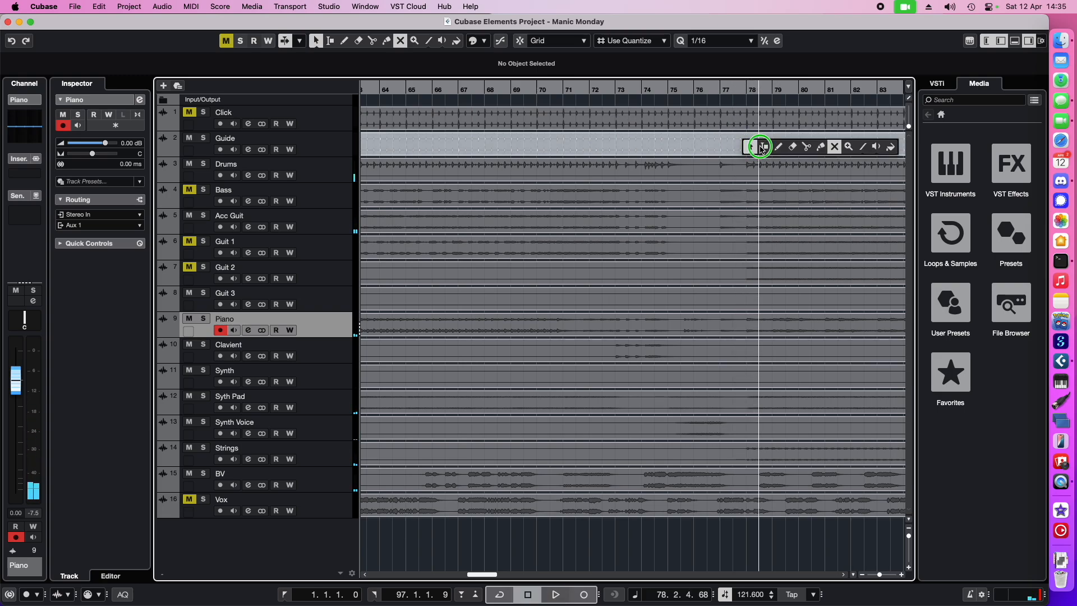
pyautogui.click(817, 147)
pyautogui.rightClick(794, 146)
pyautogui.click(853, 148)
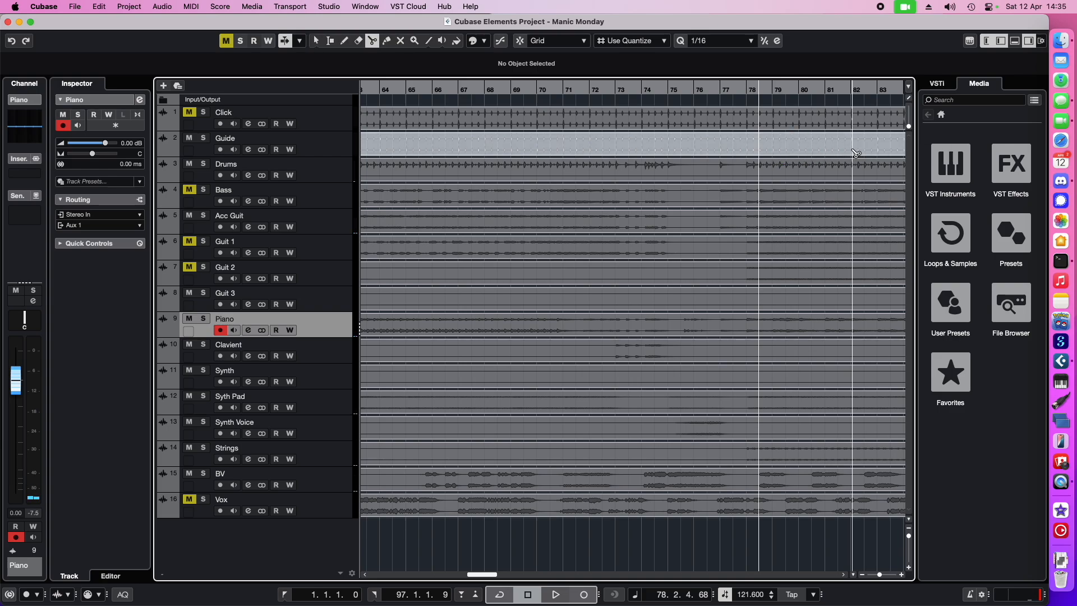
pyautogui.click(748, 159)
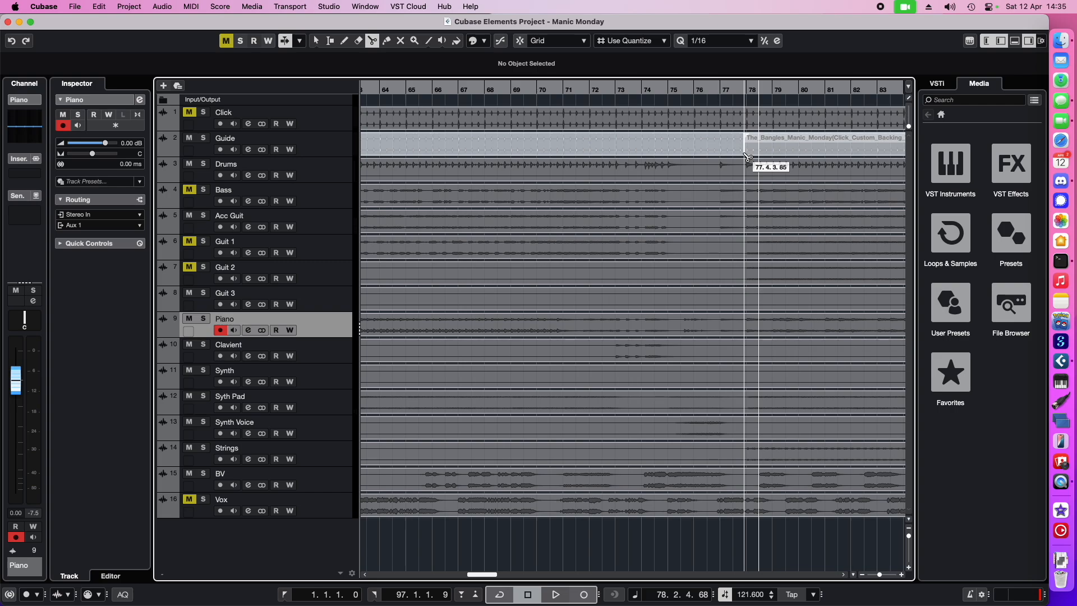
# Replay the song from about bar 71, stop, and split the Guide clip just before bar 73.
pyautogui.rightClick(748, 159)
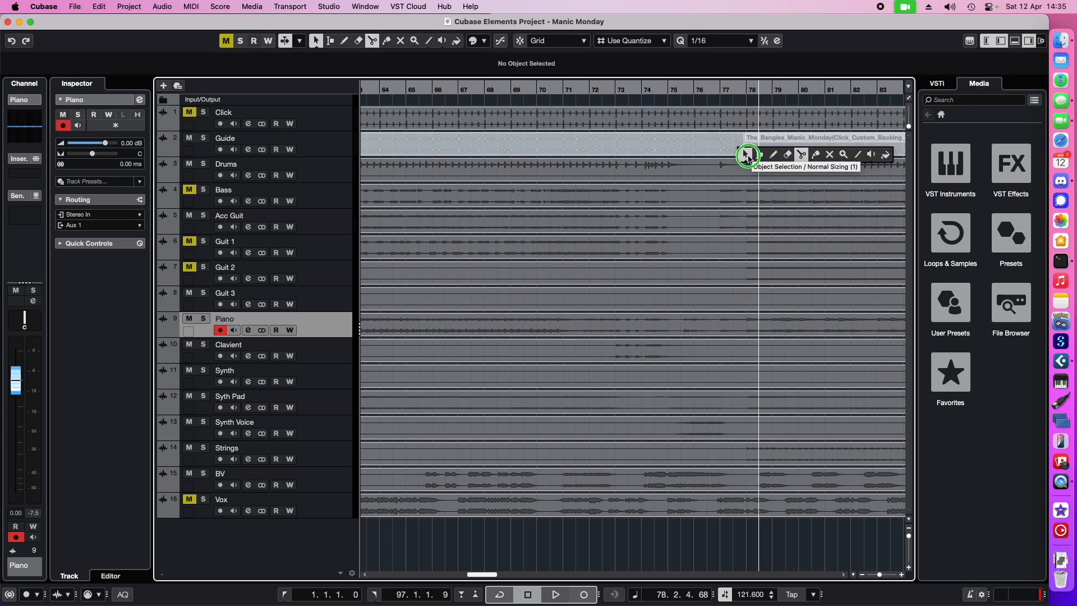
pyautogui.click(746, 159)
pyautogui.rightClick(748, 159)
pyautogui.click(803, 158)
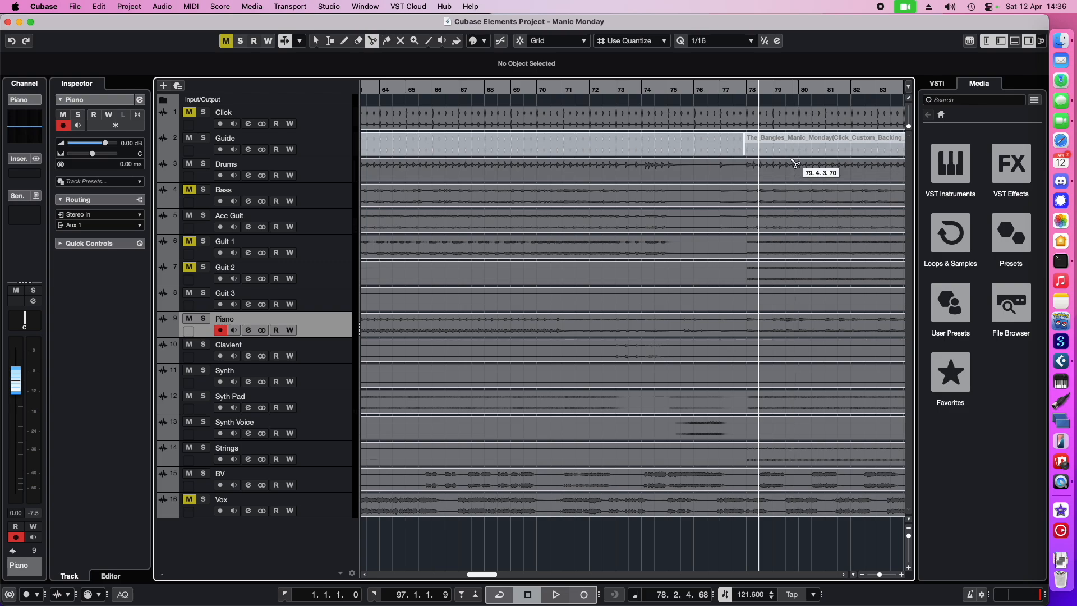
pyautogui.click(574, 91)
pyautogui.press('space')
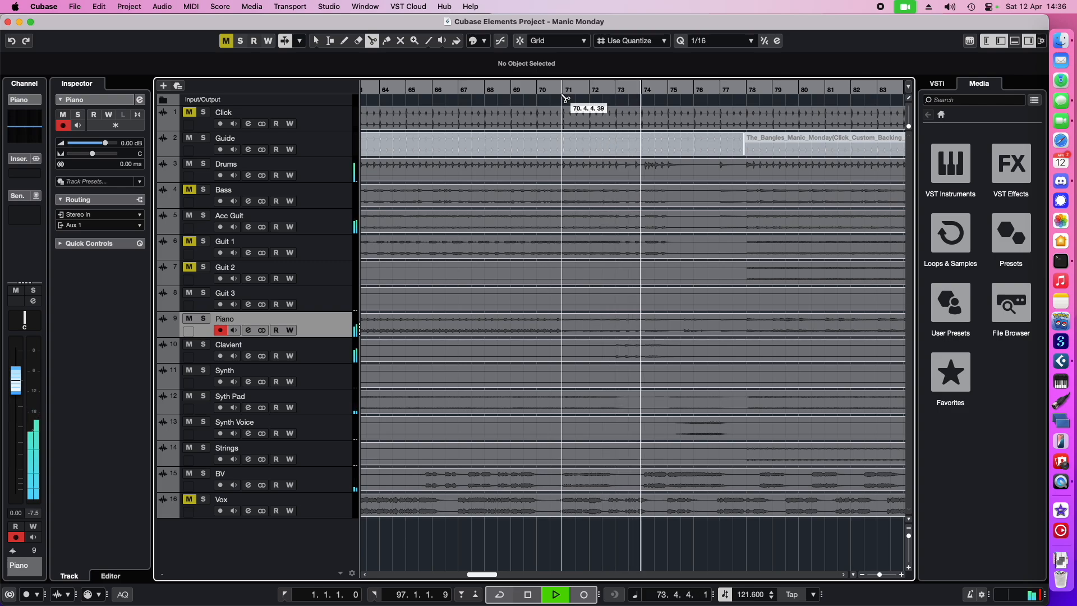
pyautogui.press('space')
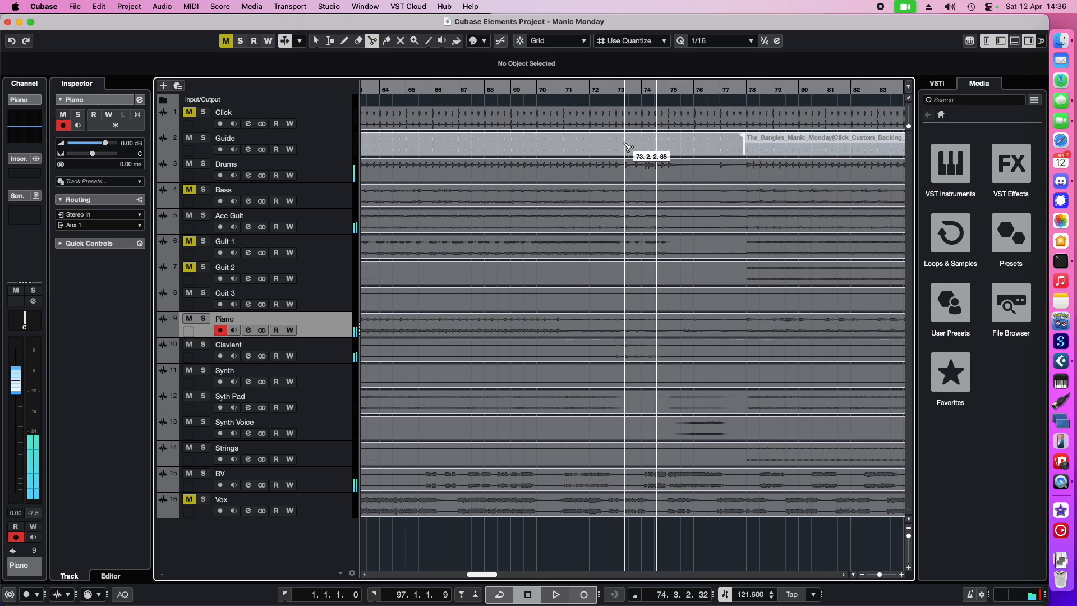
pyautogui.rightClick(666, 153)
pyautogui.click(666, 153)
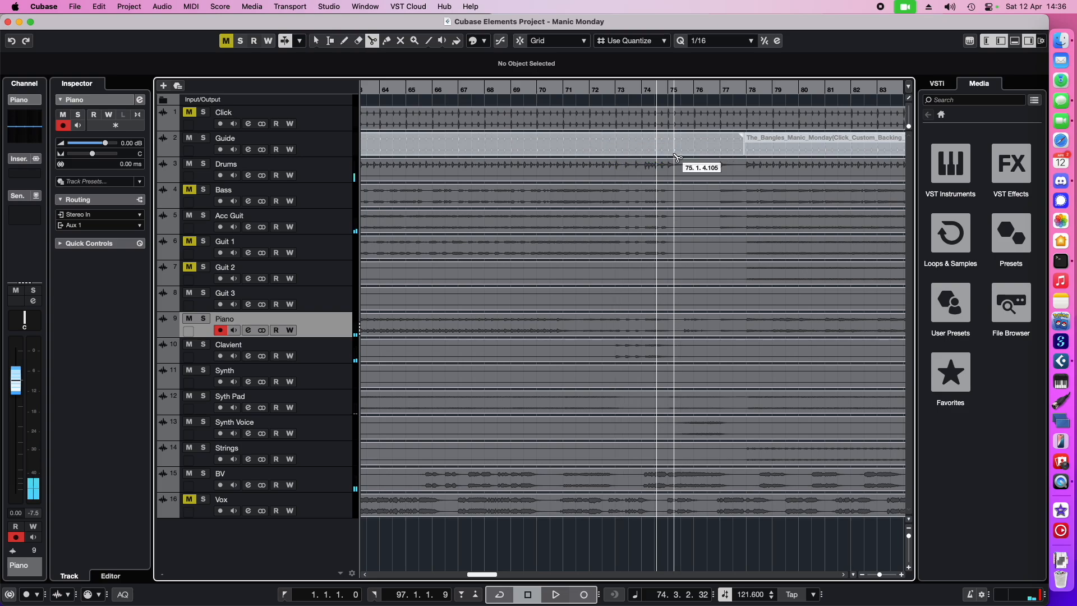
pyautogui.click(613, 155)
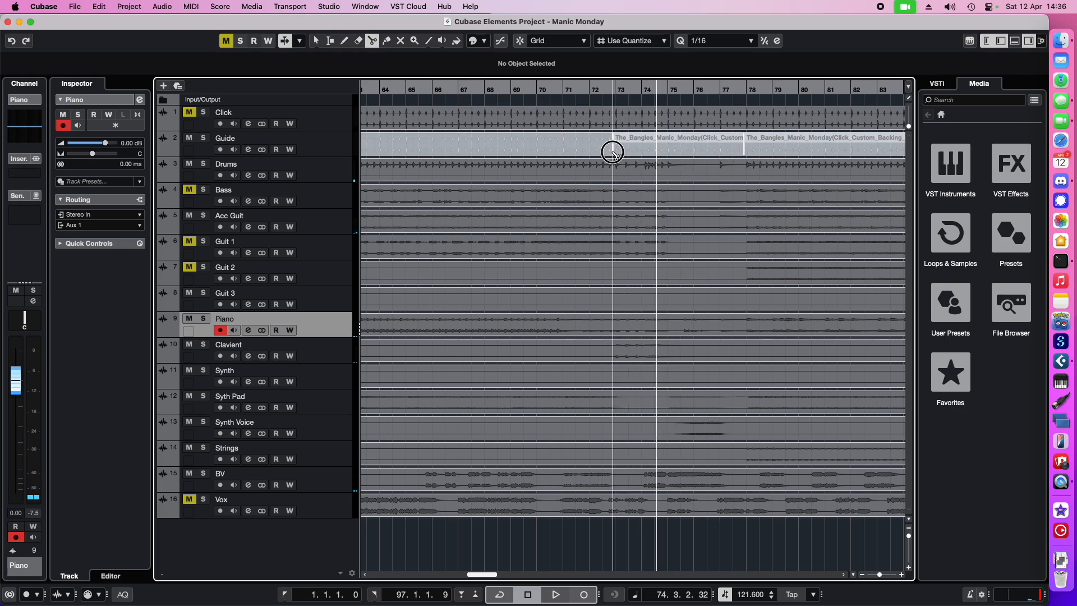
# Unmute the Guide clip segment between bars 73 and 78 with the Mute tool.
pyautogui.rightClick(614, 150)
pyautogui.click(694, 152)
pyautogui.click(689, 151)
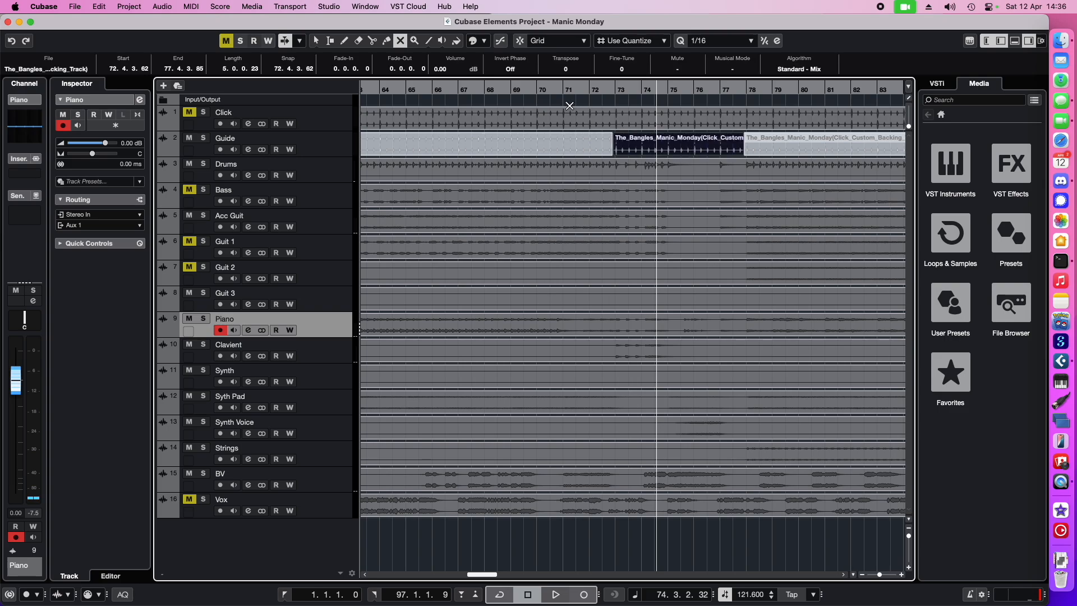
# Play the song from about bar 70 through bar 78 to check the Guide click section, and stop playback.
pyautogui.click(563, 94)
pyautogui.click(542, 91)
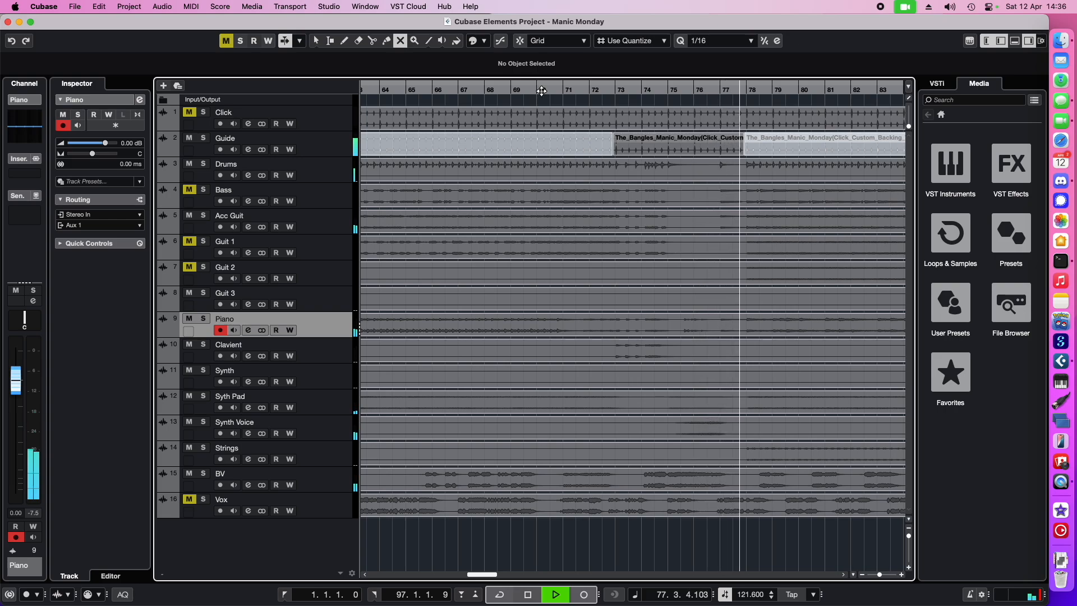
pyautogui.press('space')
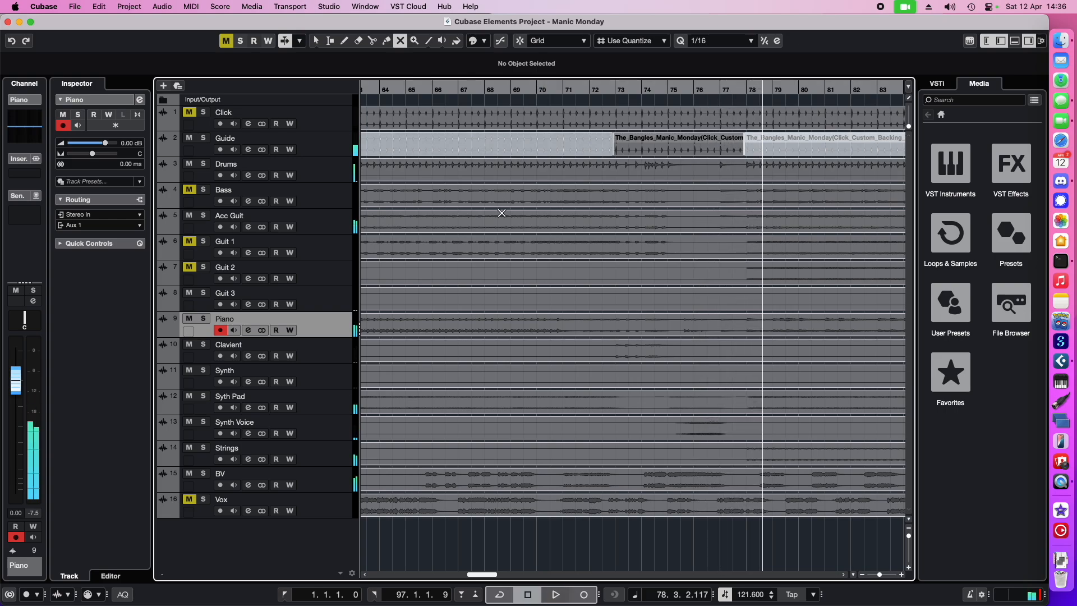
pyautogui.moveTo(486, 573); pyautogui.dragTo(367, 544)
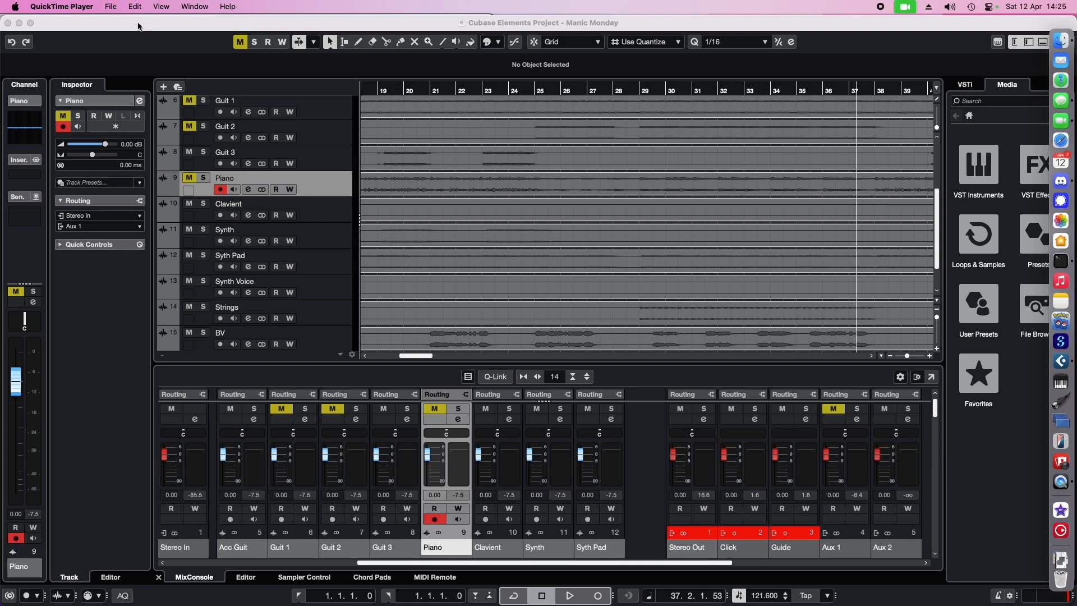
# Play the song from about bar 21, lower the BV channel fader to -4.15 dB, and stop playback.
pyautogui.click(439, 90)
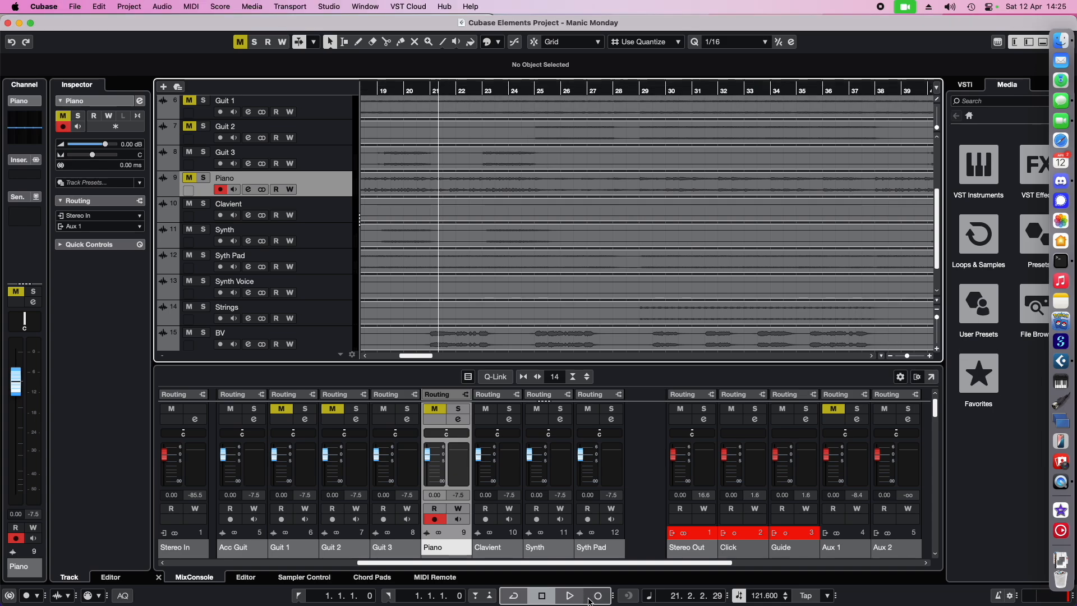
pyautogui.click(571, 597)
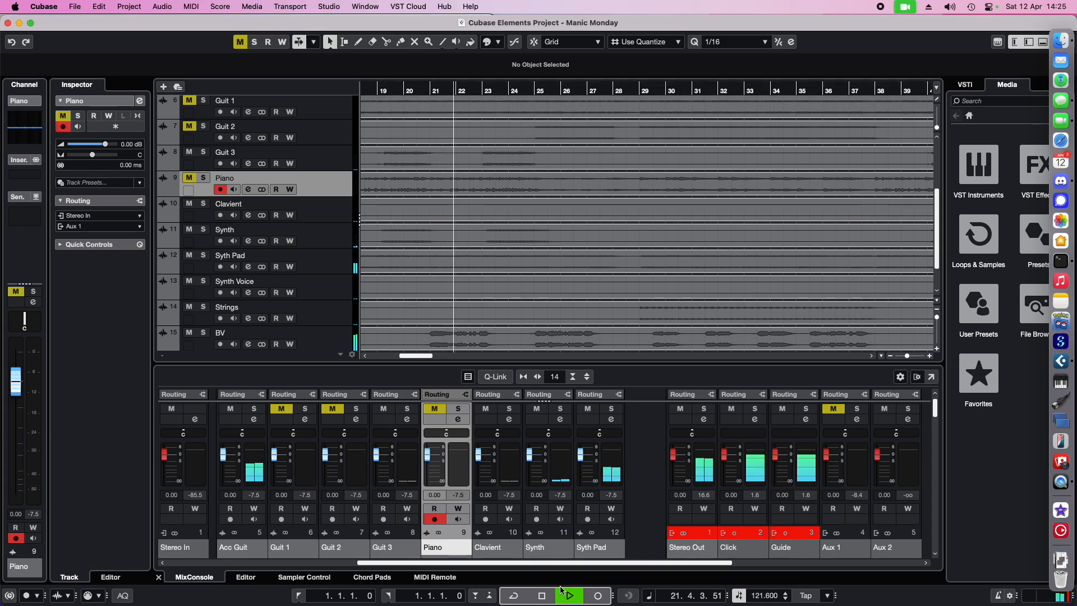
pyautogui.moveTo(551, 563); pyautogui.dragTo(731, 564)
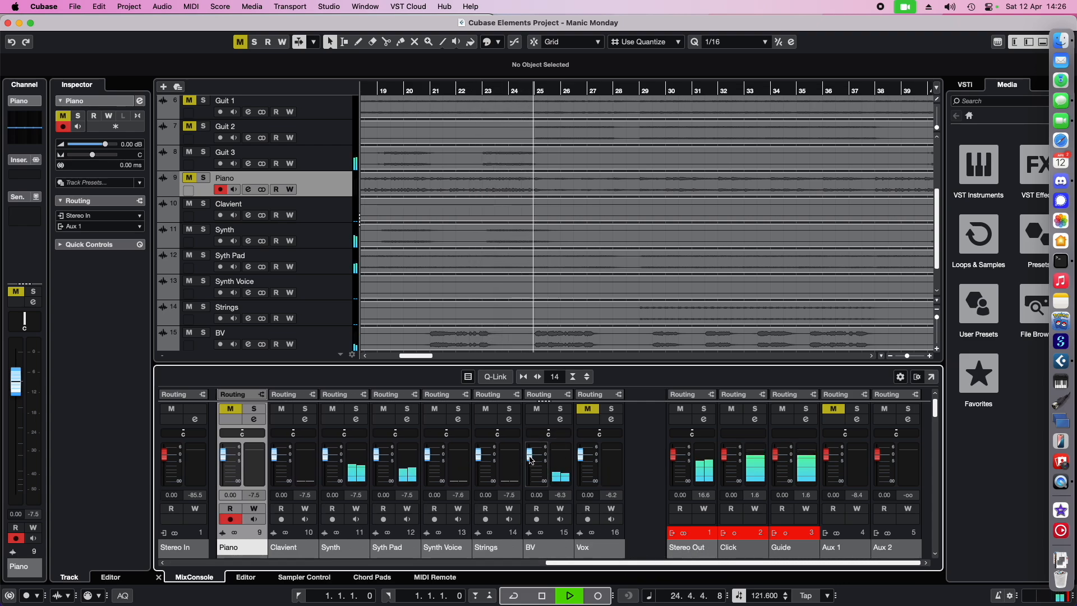
pyautogui.moveTo(530, 459); pyautogui.dragTo(530, 466)
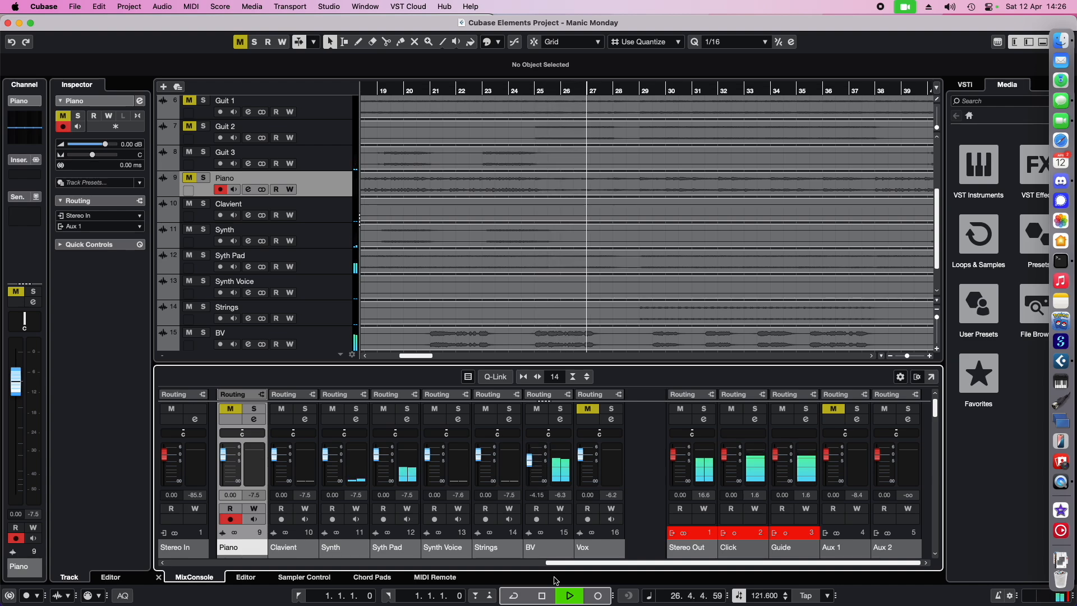
pyautogui.click(542, 595)
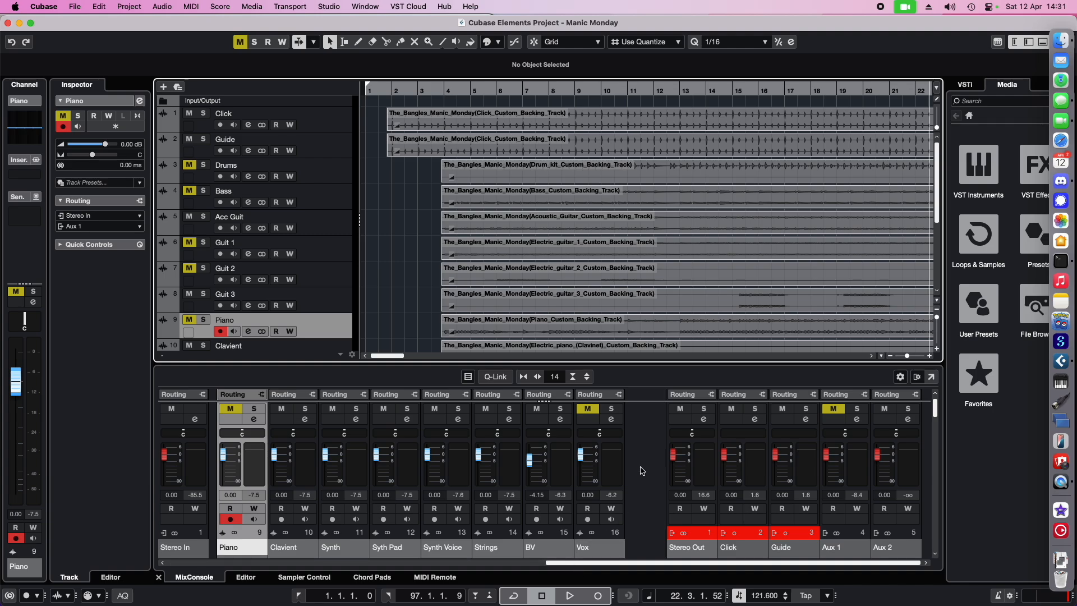
# Examine the clip endings on all tracks against the end of the locator range at bar 97.
pyautogui.moveTo(394, 357); pyautogui.dragTo(535, 357)
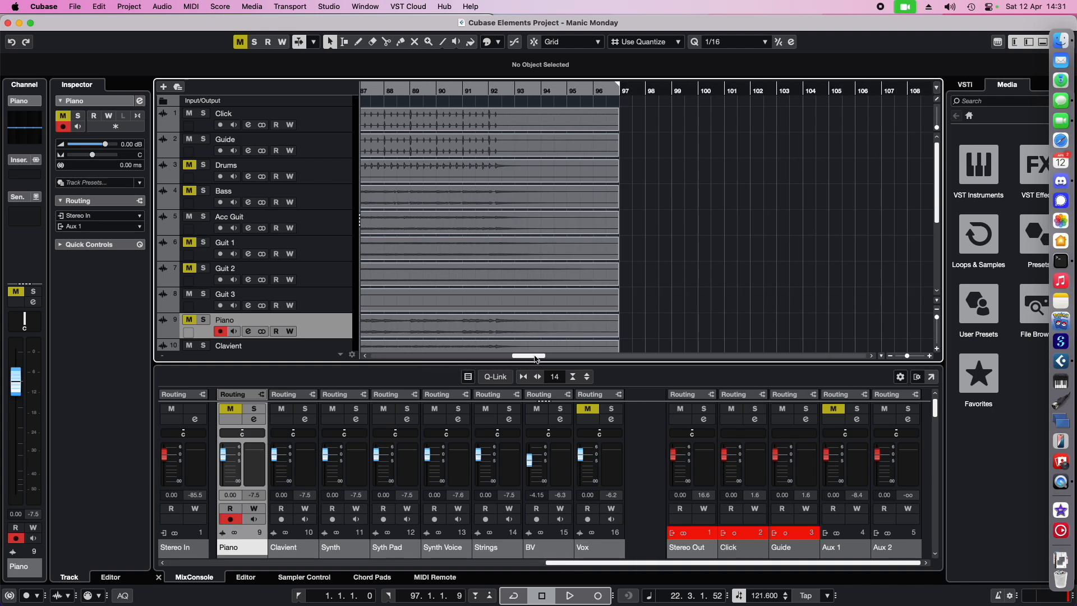
pyautogui.scroll(-7, 561, 267)
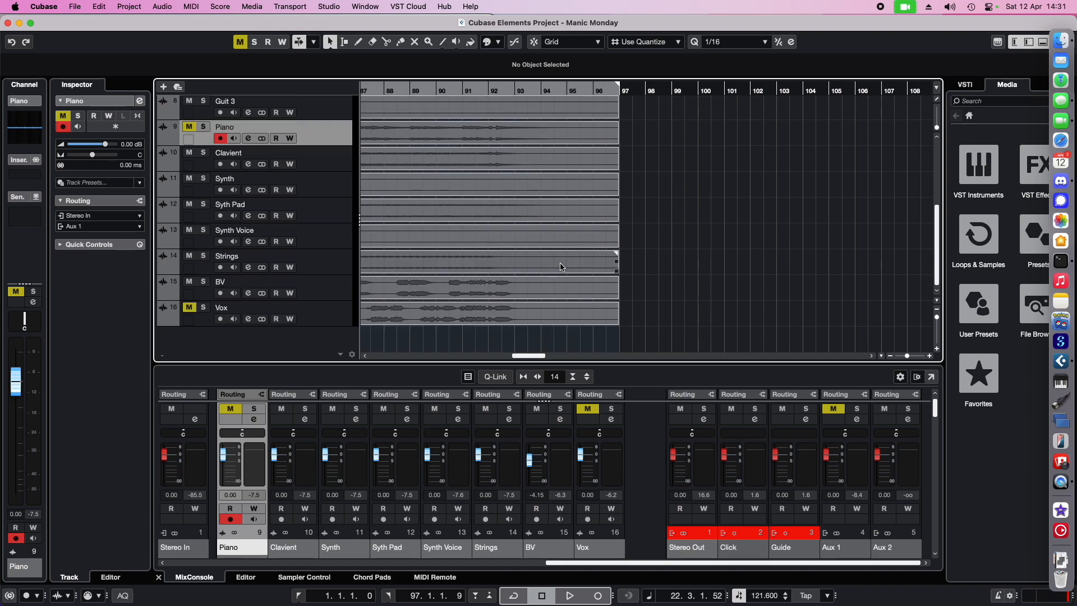
pyautogui.scroll(7, 561, 266)
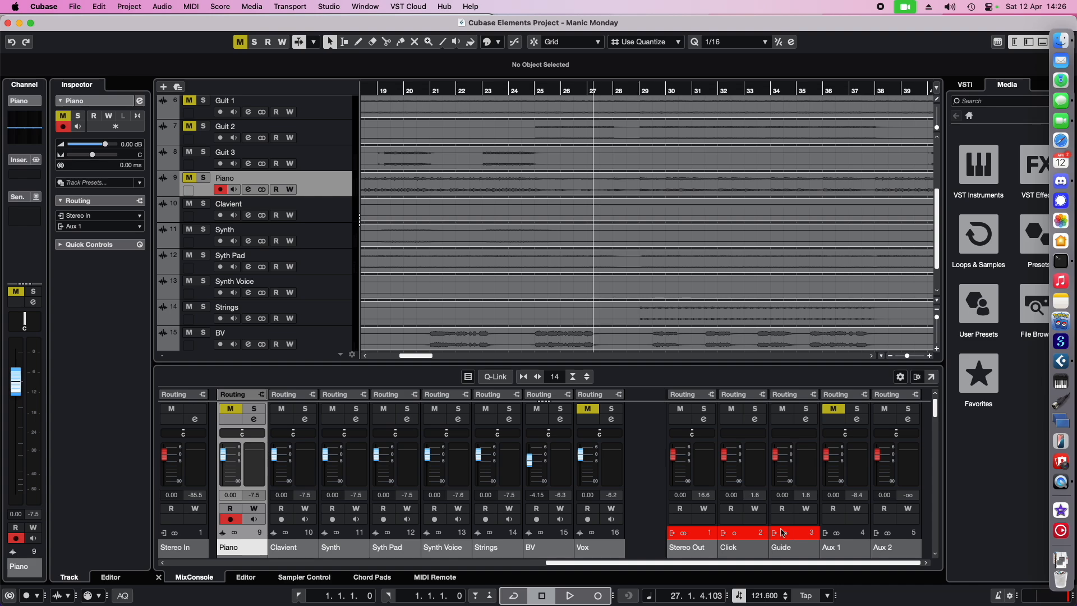
# Open the Audio Mixdown export settings and choose Stereo Out as the export channel.
pyautogui.click(78, 7)
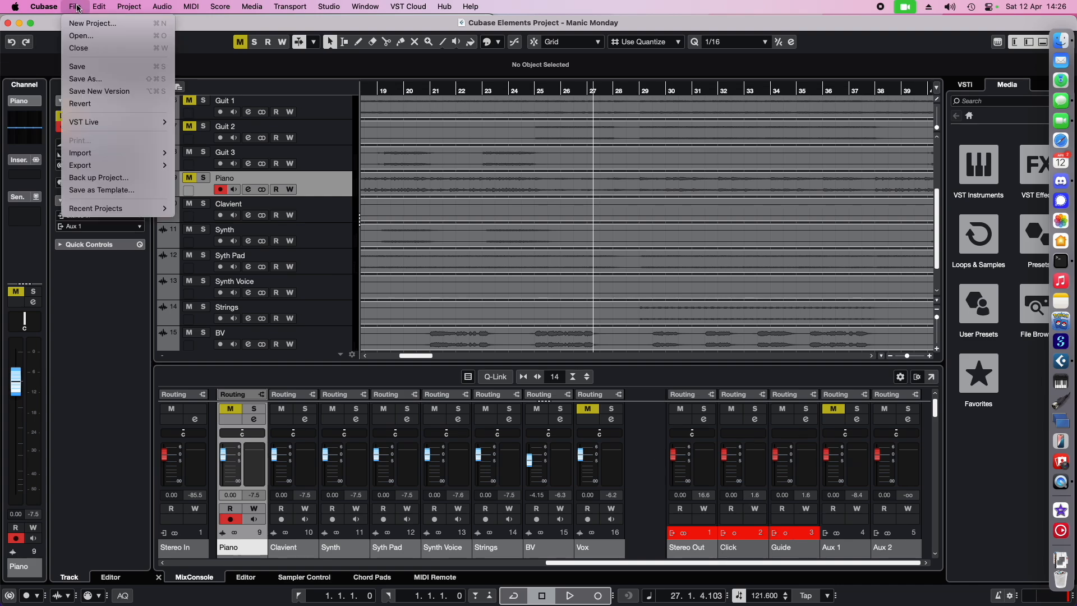
pyautogui.moveTo(92, 166)
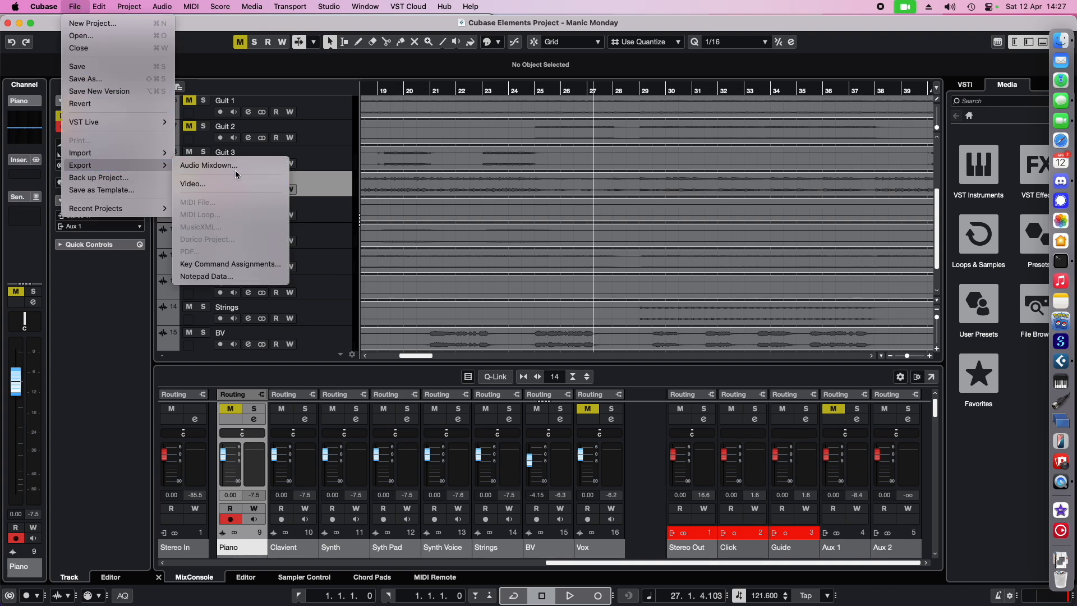
pyautogui.click(238, 166)
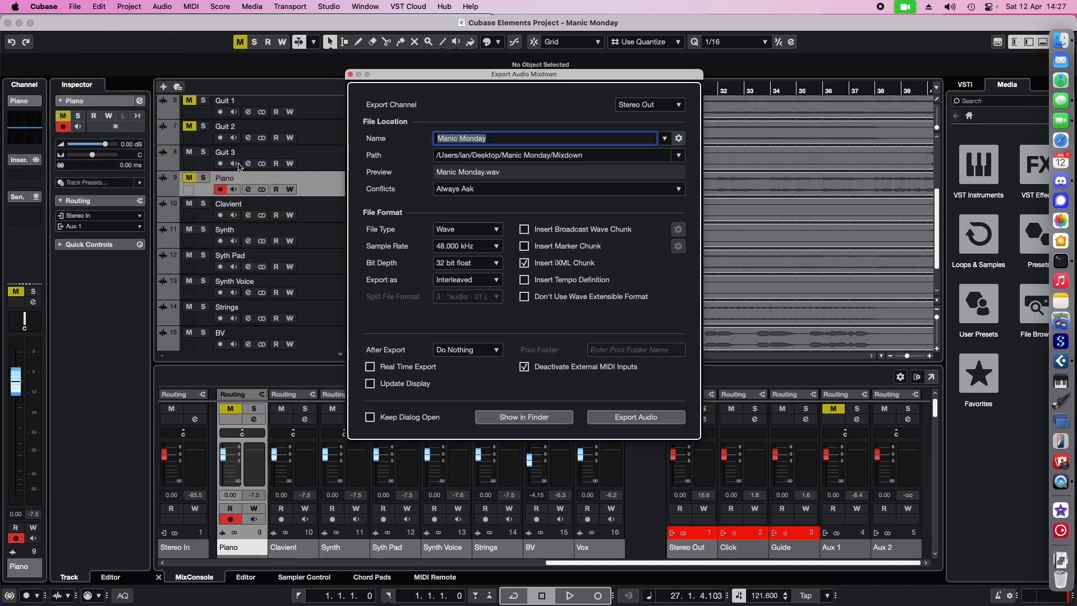
pyautogui.click(649, 107)
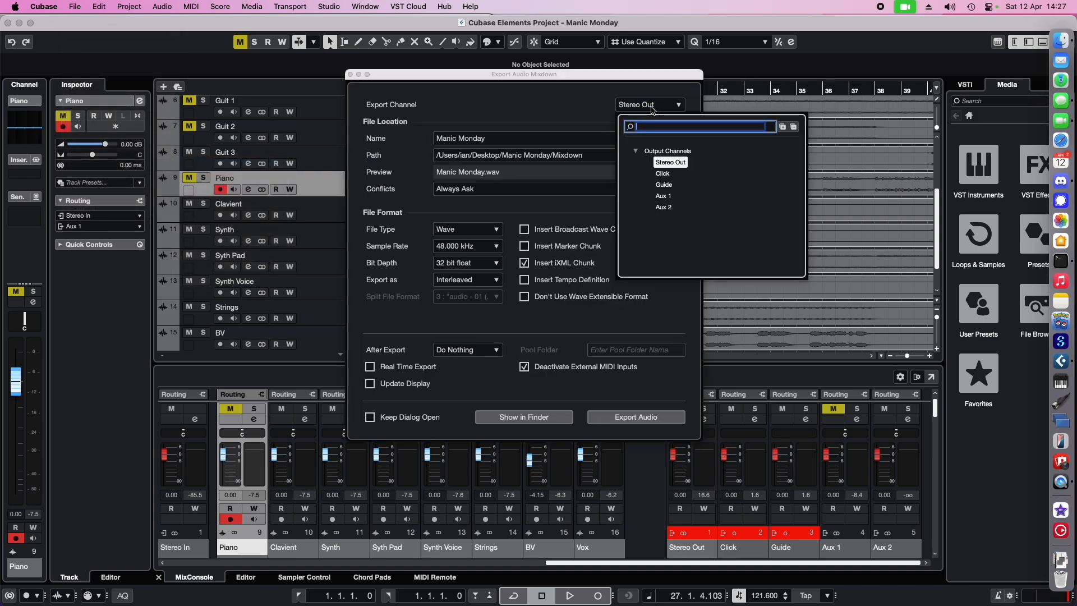
pyautogui.click(678, 161)
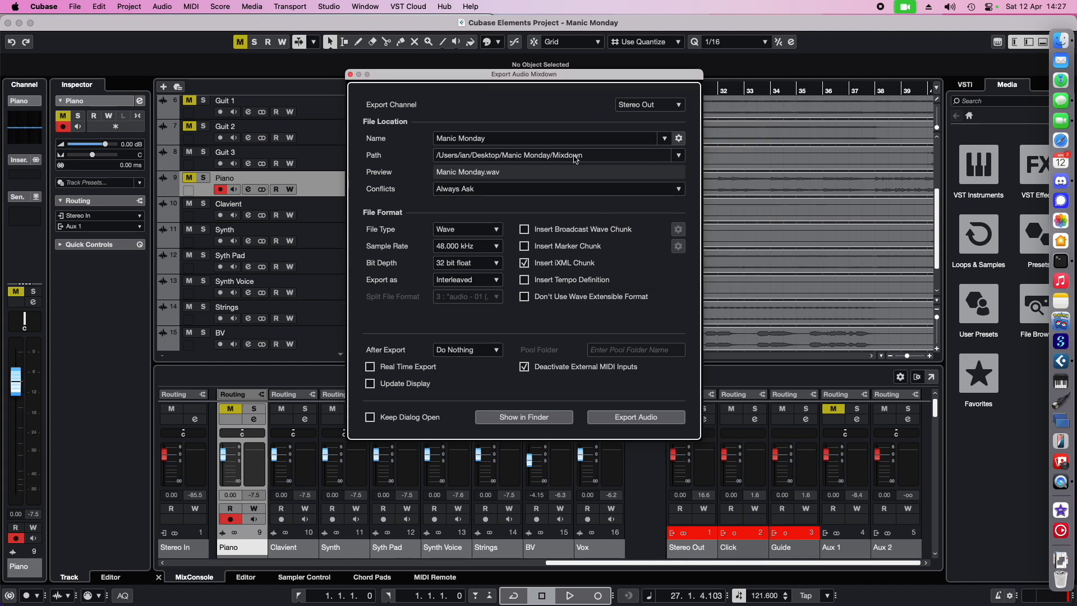
# Change the export naming scheme to Project Name followed by Channel Name, removing the Name attribute.
pyautogui.click(678, 139)
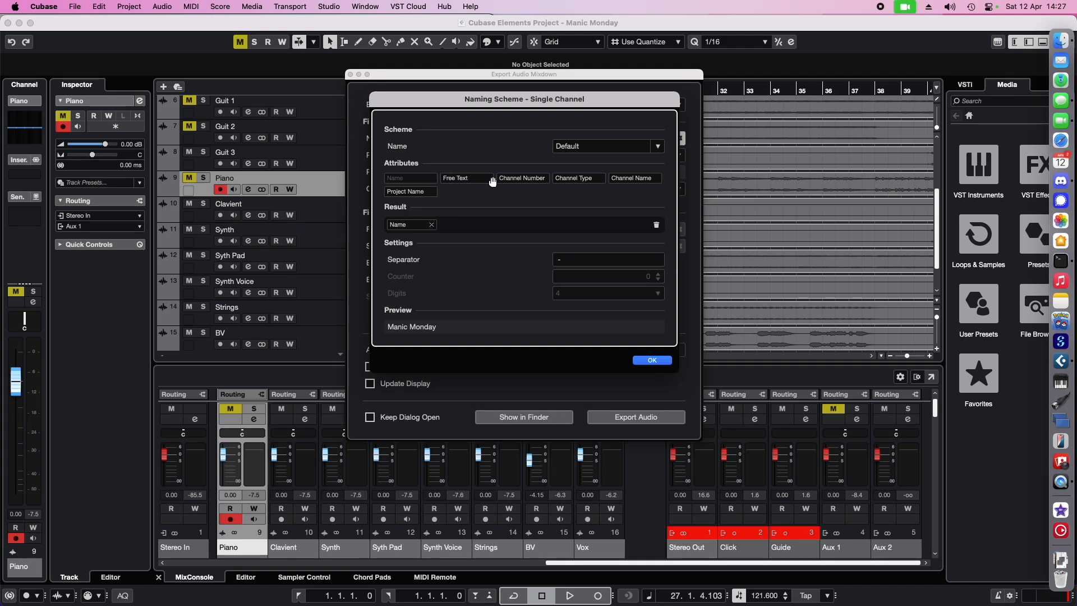
pyautogui.click(431, 224)
pyautogui.moveTo(415, 192); pyautogui.dragTo(418, 226)
pyautogui.moveTo(620, 176); pyautogui.dragTo(549, 228)
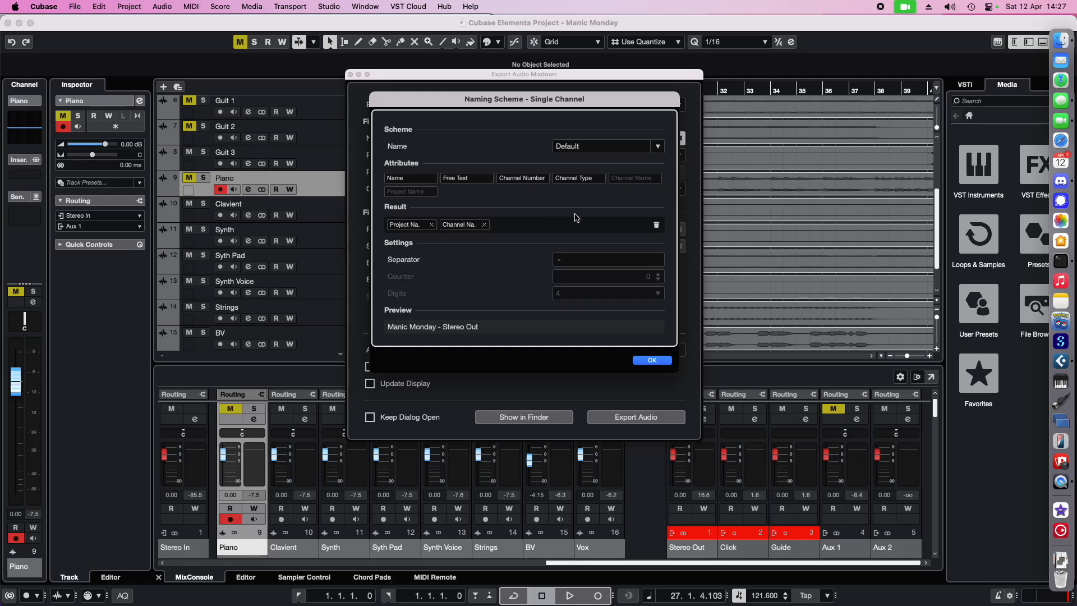
pyautogui.click(652, 361)
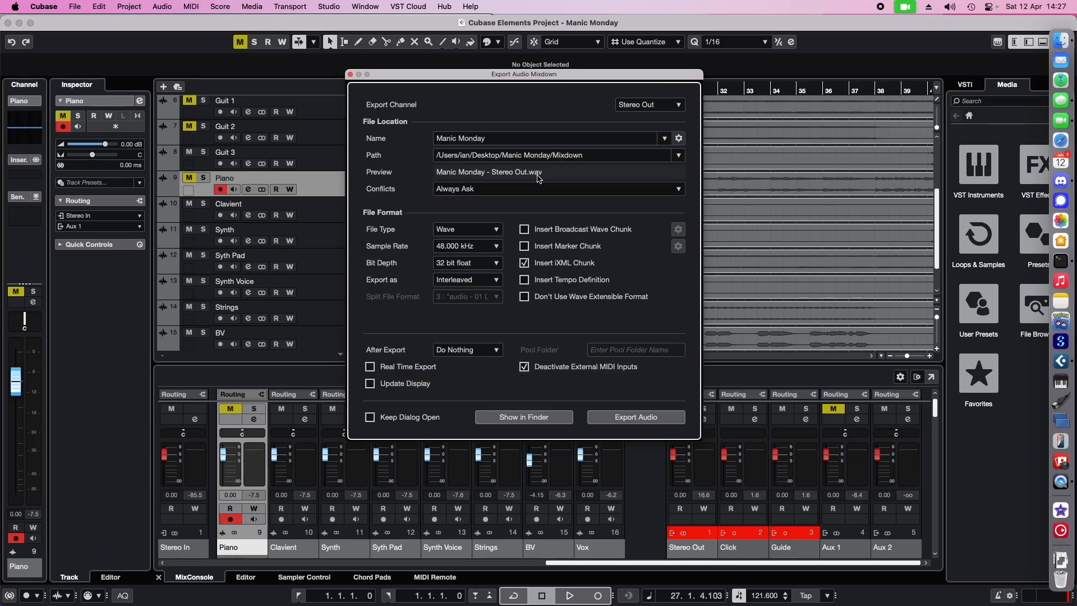
# Set the export file name to "made up name".
pyautogui.click(474, 135)
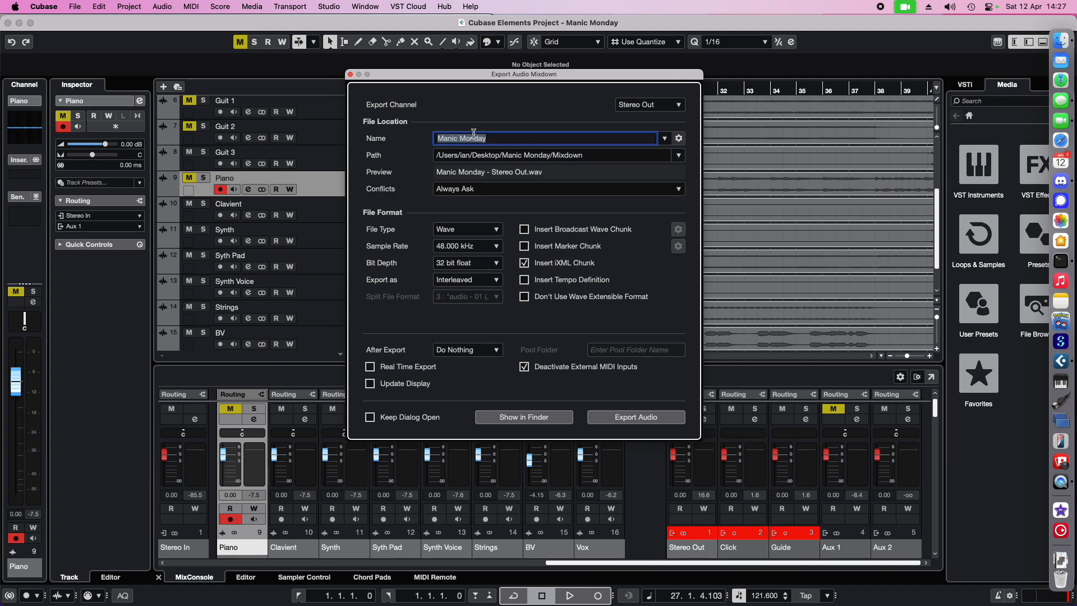
pyautogui.write('made up name')
pyautogui.press('Return')
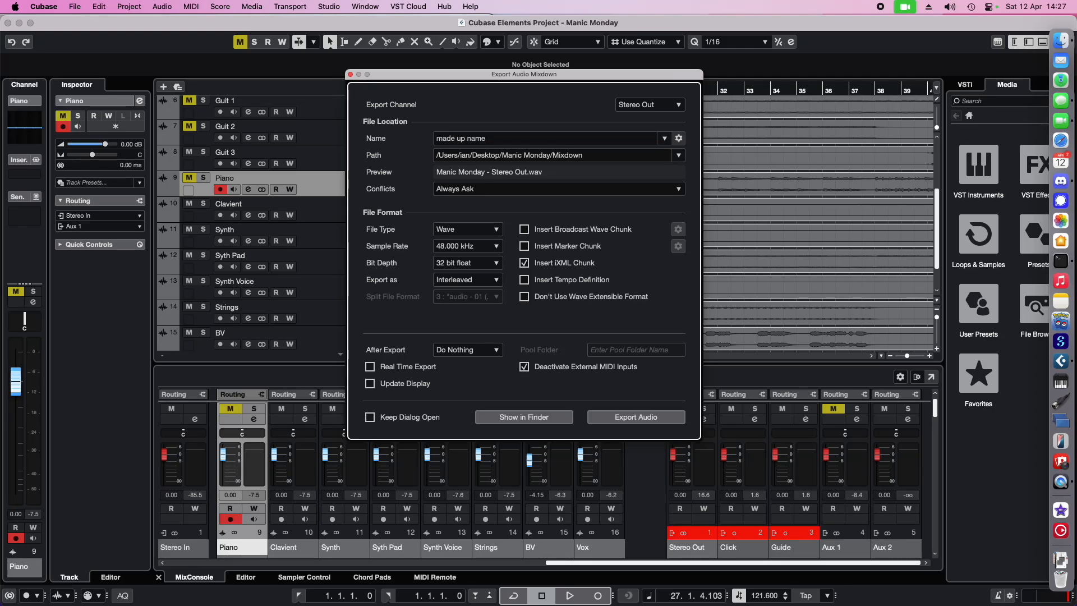
# Switch the export channel through Click, Guide, Stereo Out and Aux 1 to check how the file name preview follows.
pyautogui.click(646, 114)
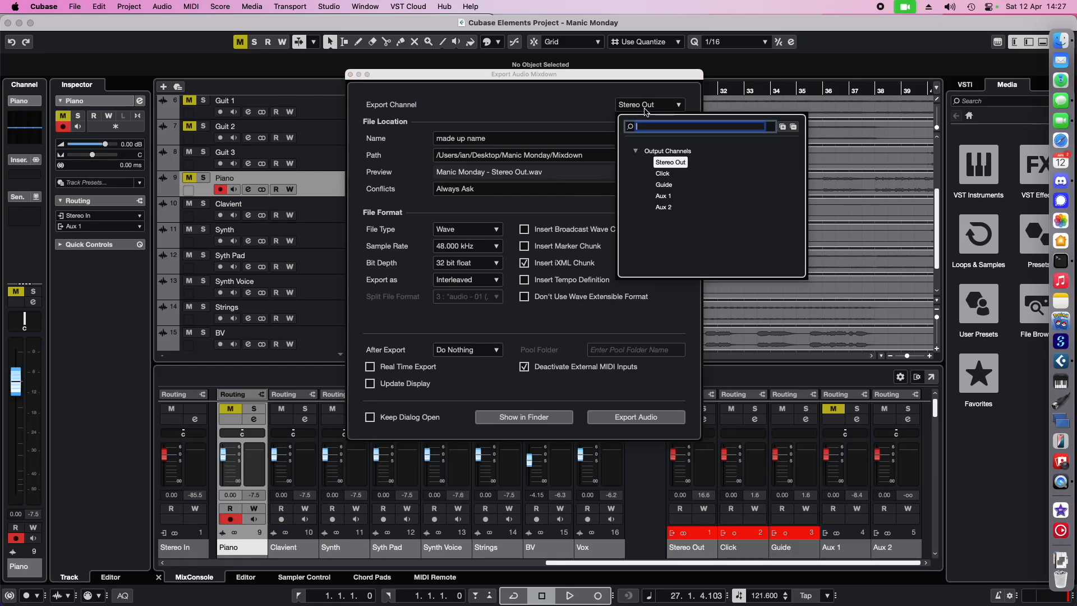
pyautogui.click(661, 174)
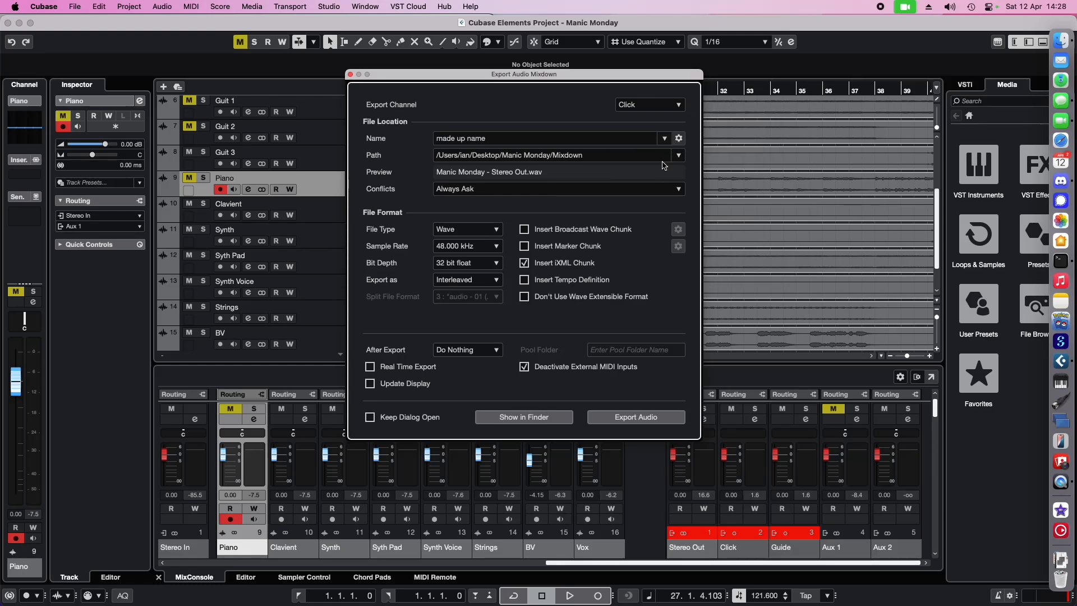
pyautogui.click(670, 107)
pyautogui.click(664, 184)
pyautogui.click(673, 106)
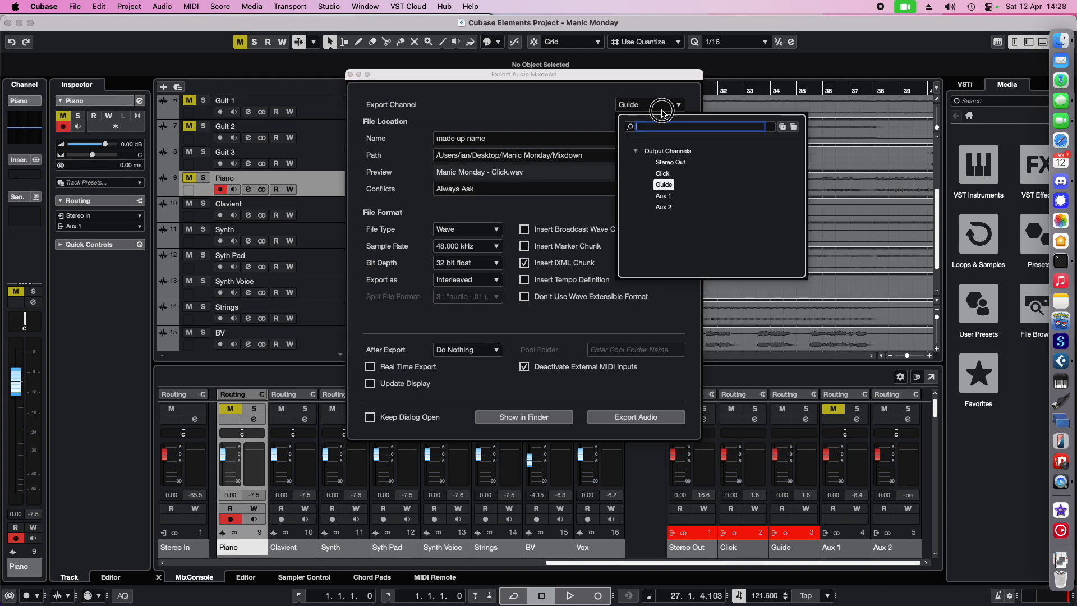
pyautogui.click(670, 162)
pyautogui.click(664, 107)
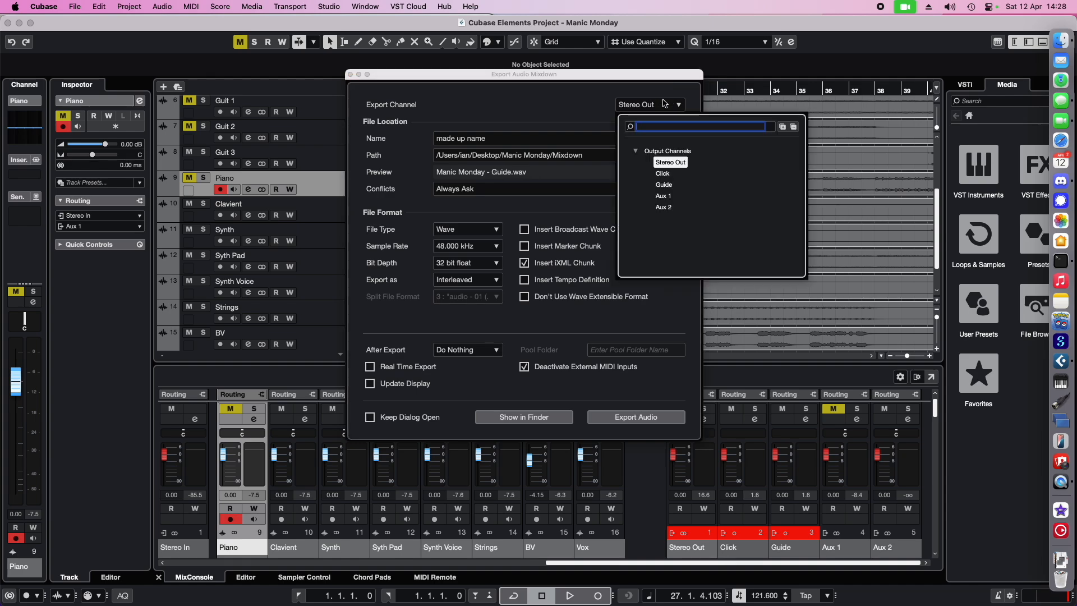
pyautogui.click(672, 196)
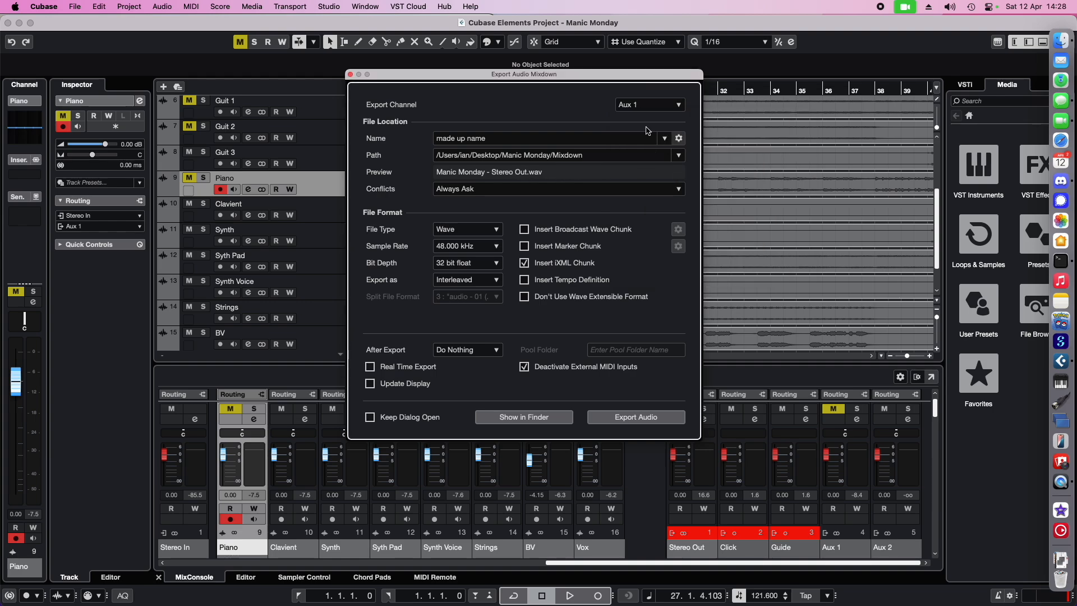
# Switch the export channel back to Stereo Out and over to Click to compare their previewed file names.
pyautogui.click(665, 107)
pyautogui.click(664, 164)
pyautogui.click(675, 107)
pyautogui.click(670, 162)
pyautogui.click(663, 106)
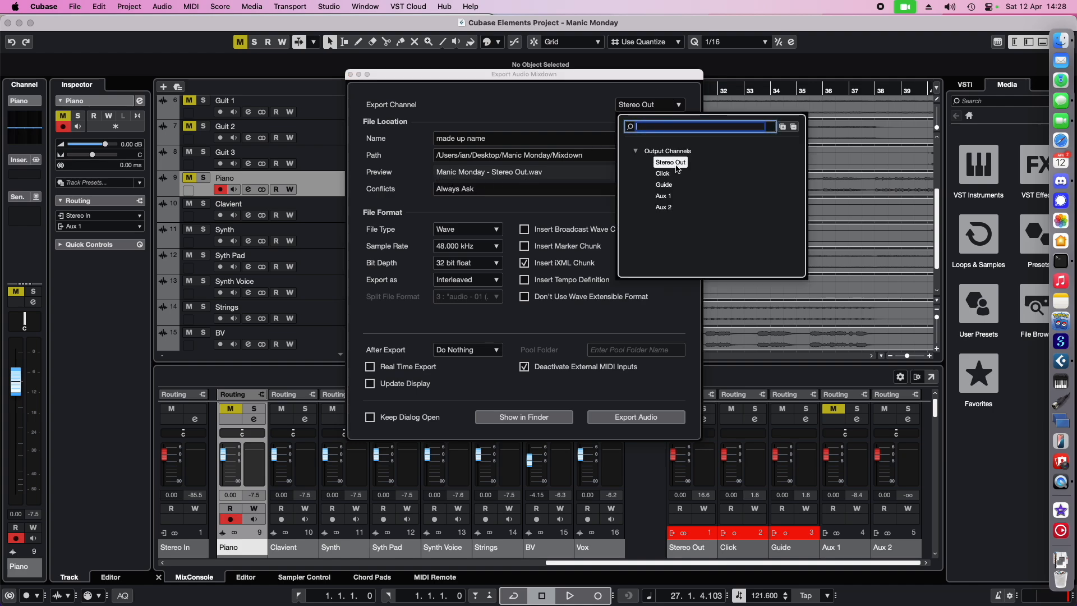
pyautogui.click(677, 173)
pyautogui.click(677, 106)
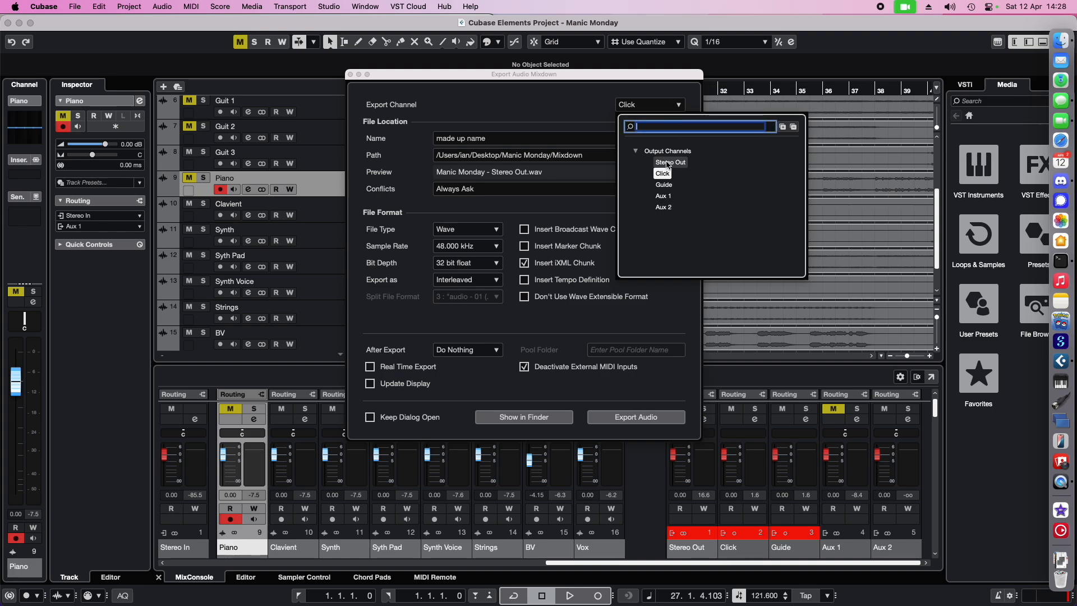
pyautogui.click(665, 174)
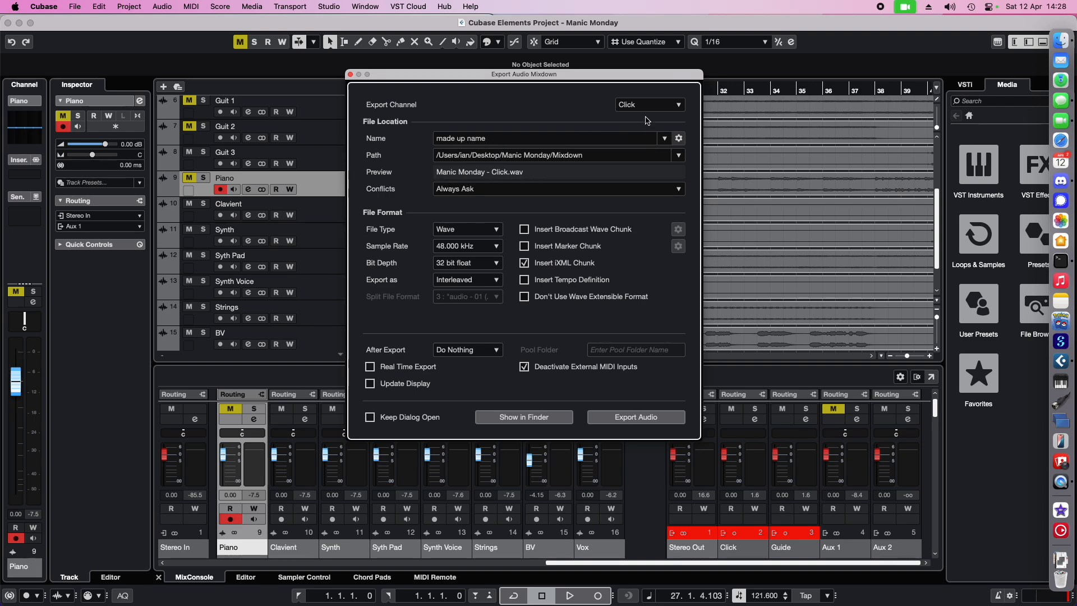
# Select Stereo Out as the export channel and export its mixdown.
pyautogui.click(679, 106)
pyautogui.click(679, 106)
pyautogui.click(685, 105)
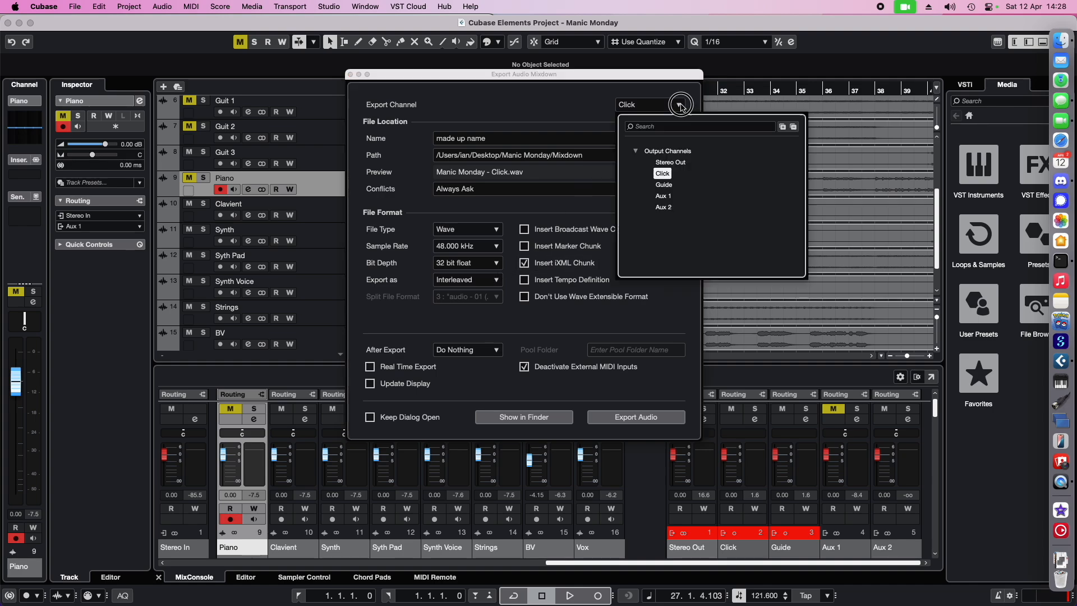
pyautogui.click(670, 163)
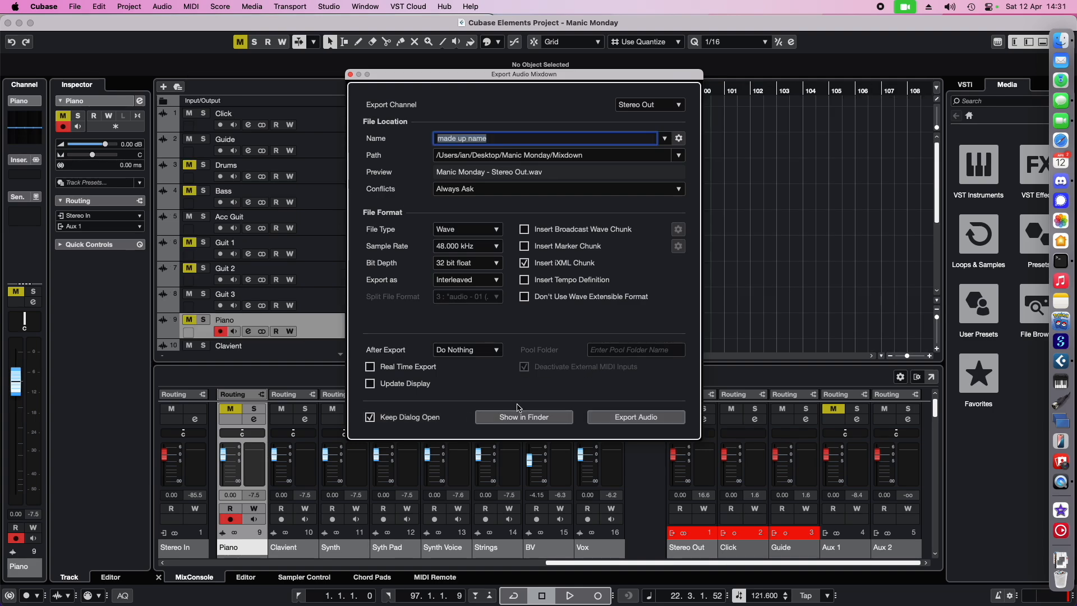
pyautogui.click(641, 422)
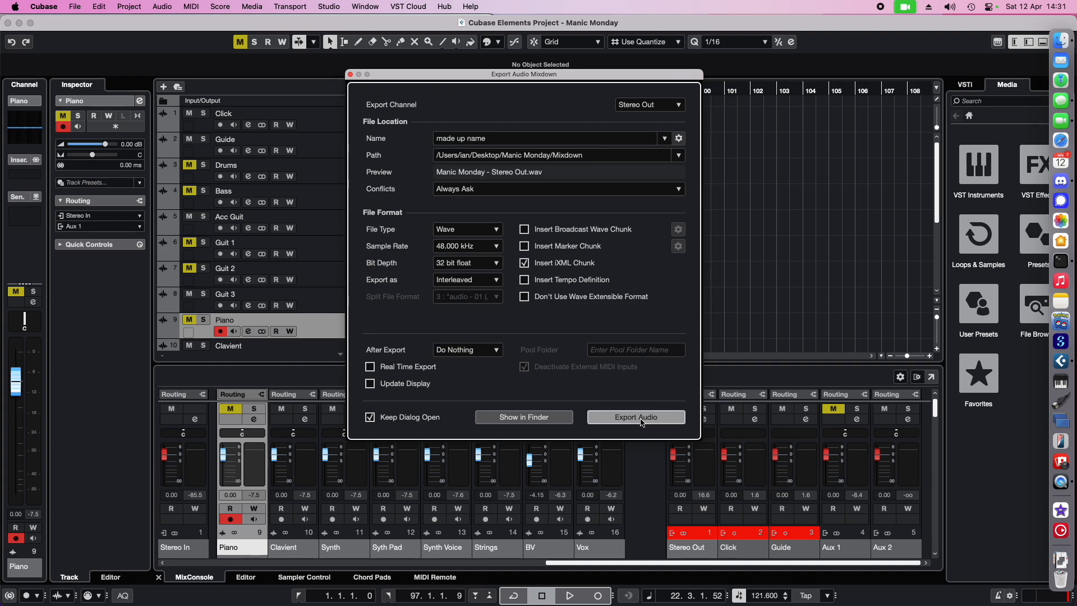
# Export the Click channel and the Guide channel as separate audio mixdowns.
pyautogui.click(679, 106)
pyautogui.click(662, 174)
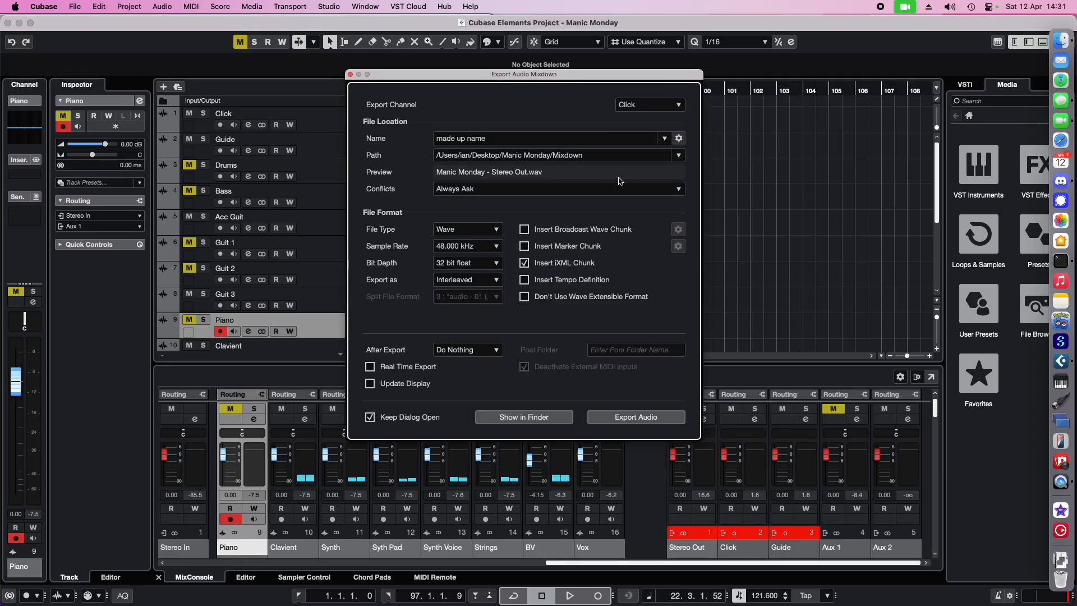
pyautogui.click(630, 422)
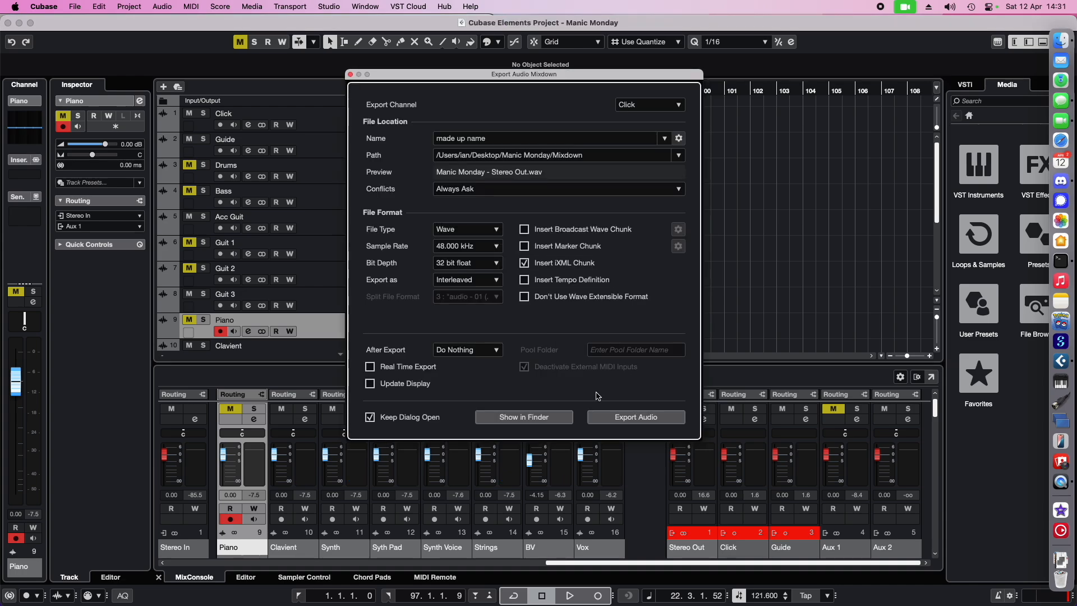
pyautogui.click(673, 105)
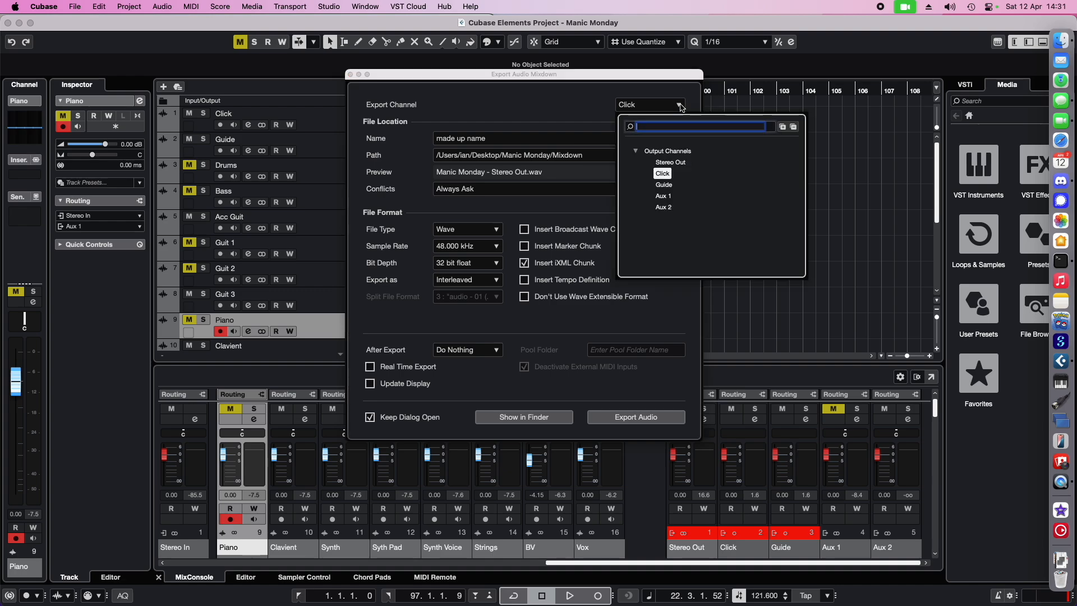
pyautogui.click(665, 187)
pyautogui.click(625, 411)
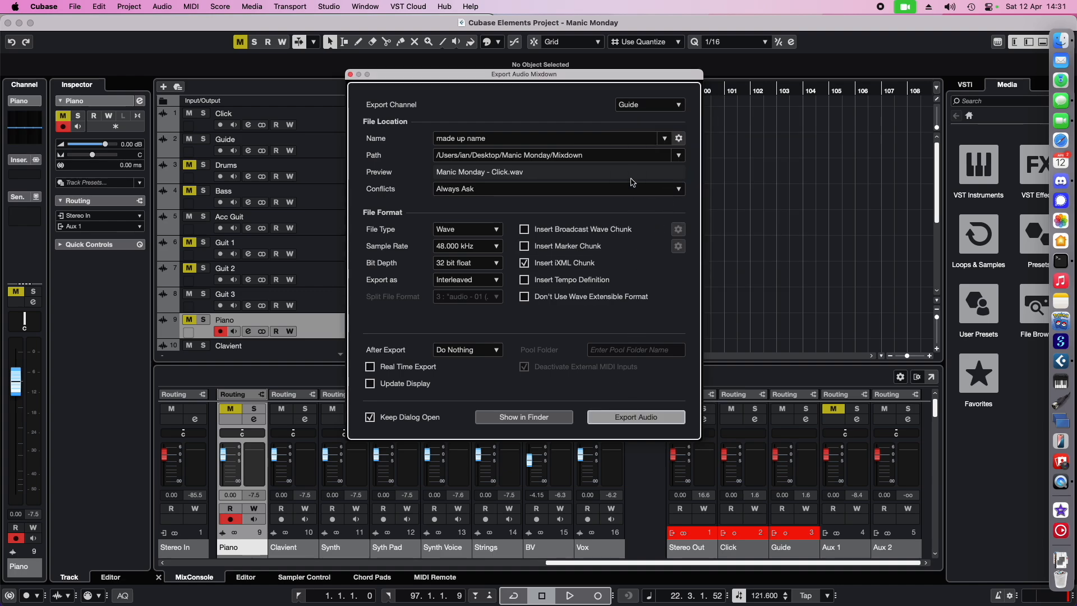
# Export the Aux 1 channel as an audio mixdown and close the export settings.
pyautogui.click(676, 106)
pyautogui.click(669, 214)
pyautogui.click(628, 422)
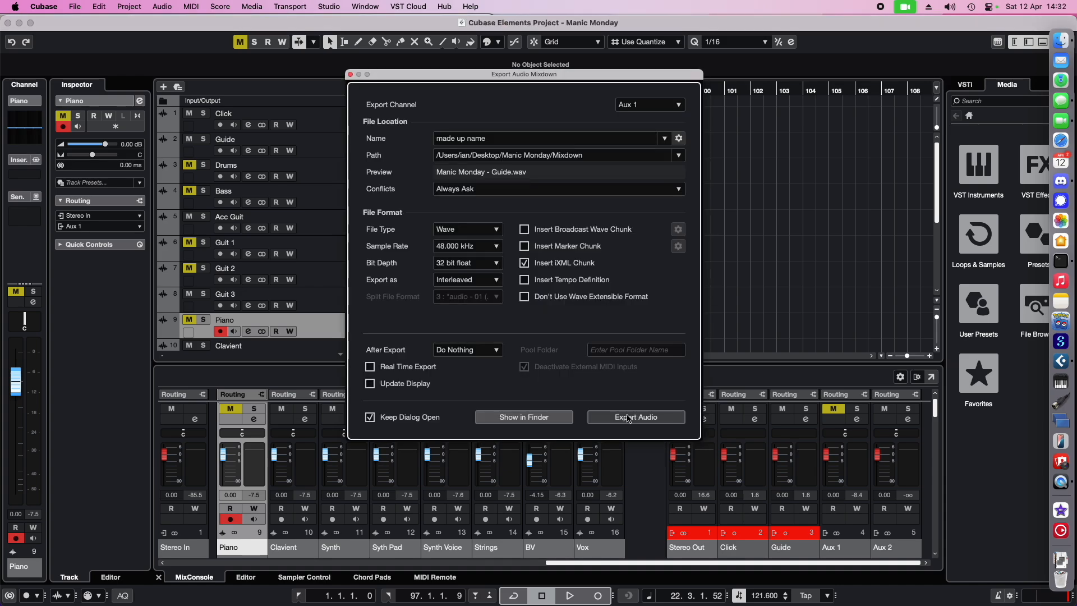
pyautogui.click(350, 75)
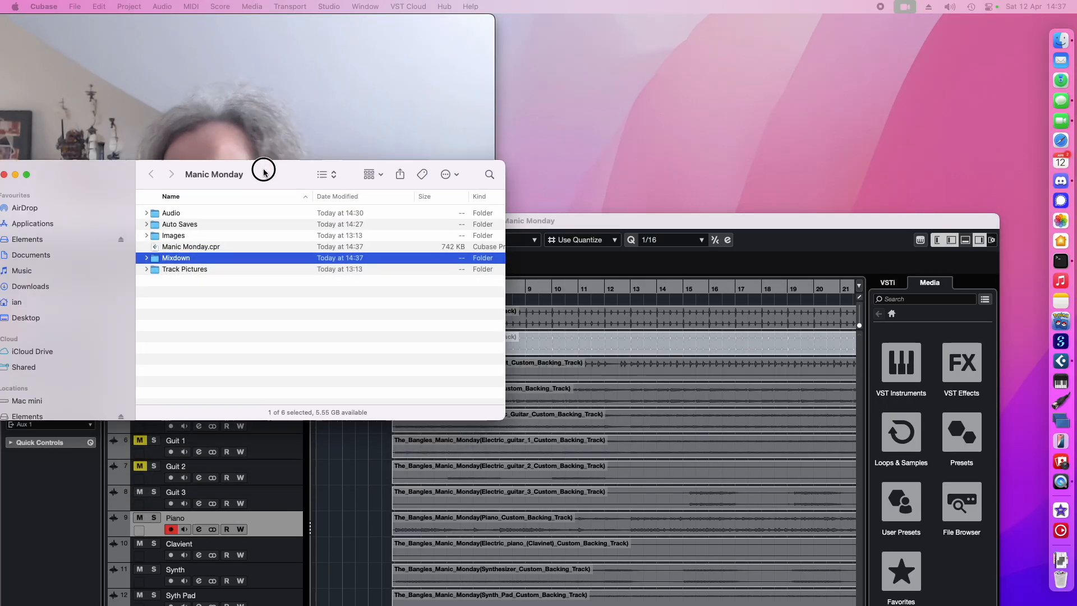
# Switch to Finder, open the Mixdown folder and preview Manic Monday - Click.wav from about 0:29 and from its start.
pyautogui.moveTo(264, 168); pyautogui.dragTo(508, 73)
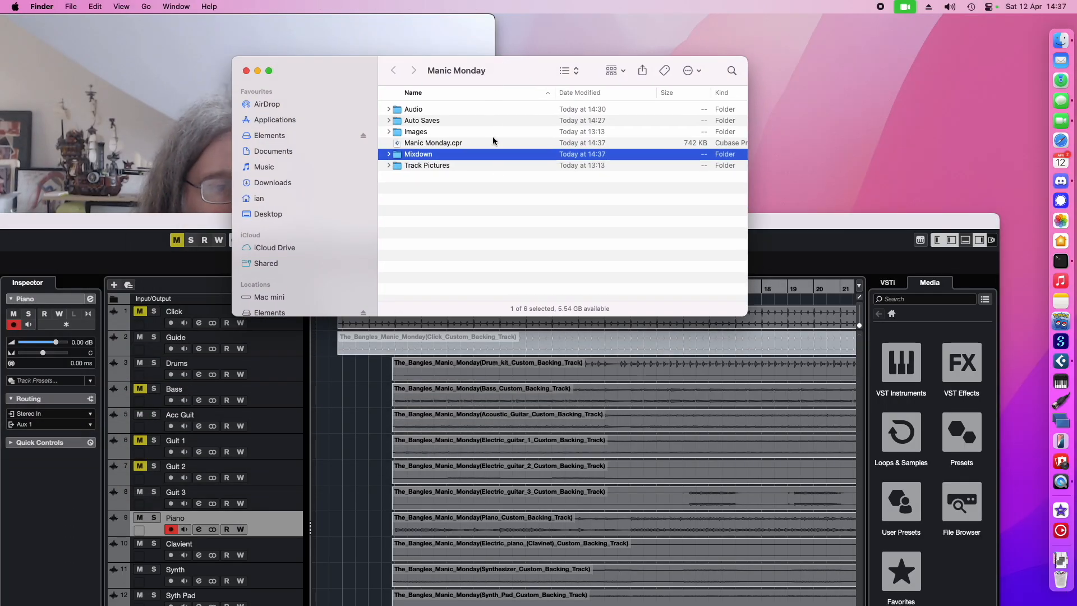
pyautogui.doubleClick(481, 153)
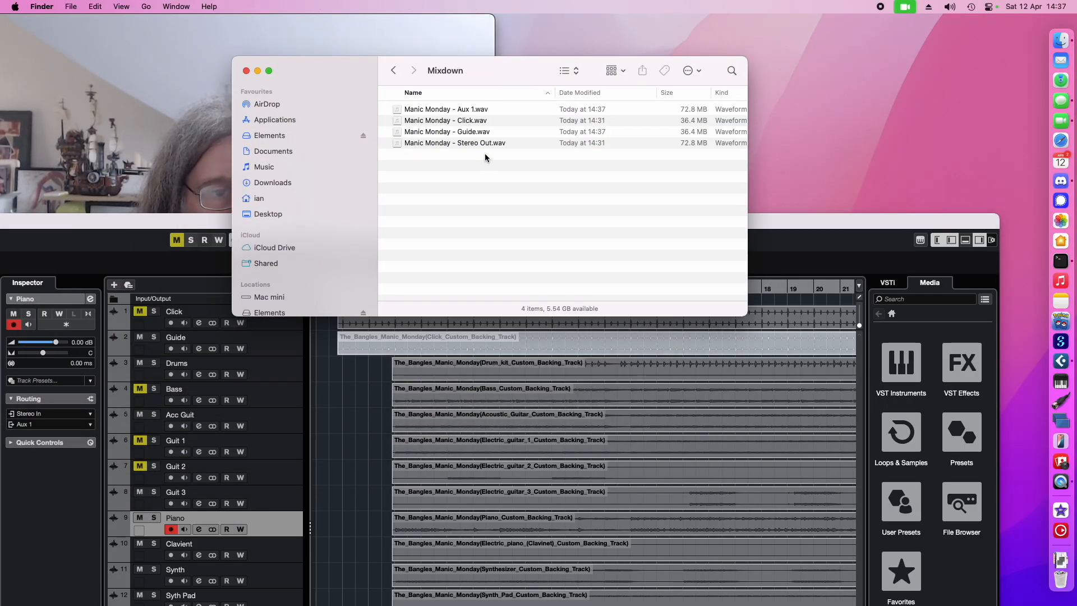
pyautogui.click(474, 120)
pyautogui.press('space')
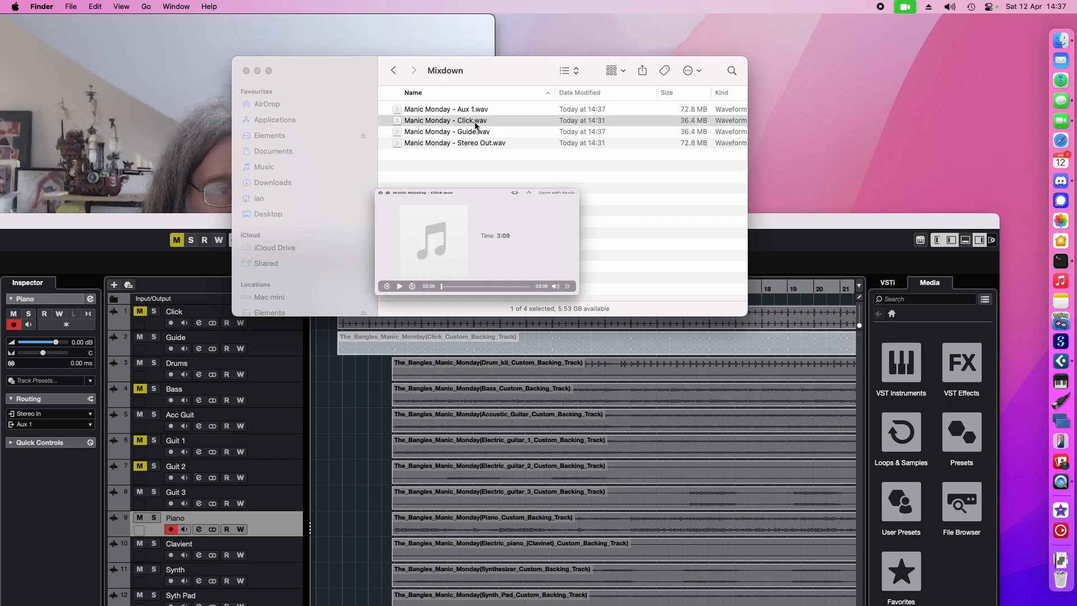
pyautogui.click(489, 382)
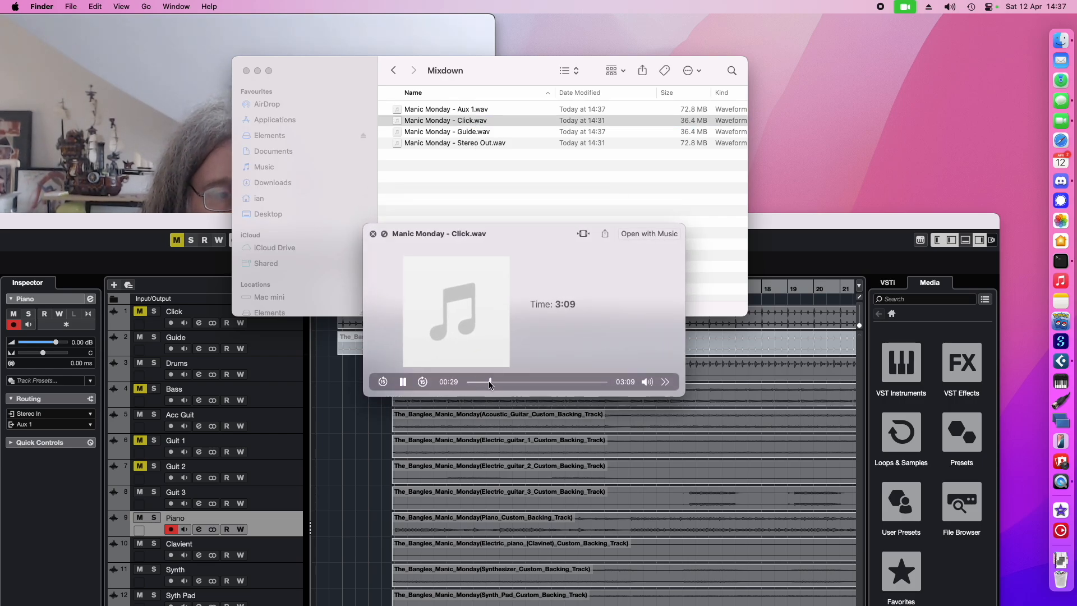
pyautogui.moveTo(489, 381); pyautogui.dragTo(467, 382)
pyautogui.press('space')
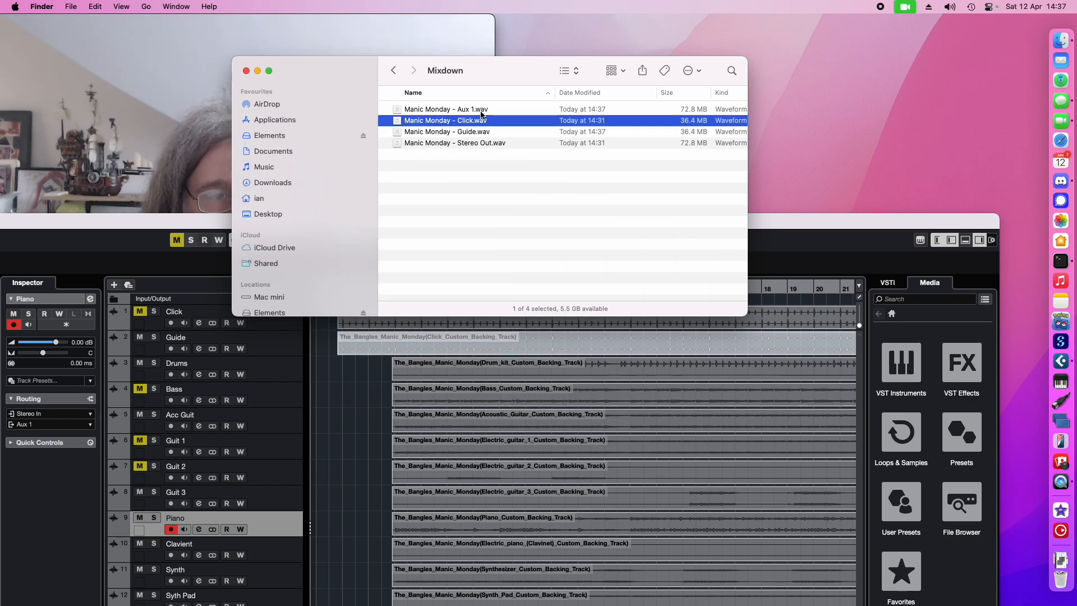
# Preview Manic Monday - Stereo Out.wav from about 0:21 and again from about 2:16, and close the preview.
pyautogui.click(478, 142)
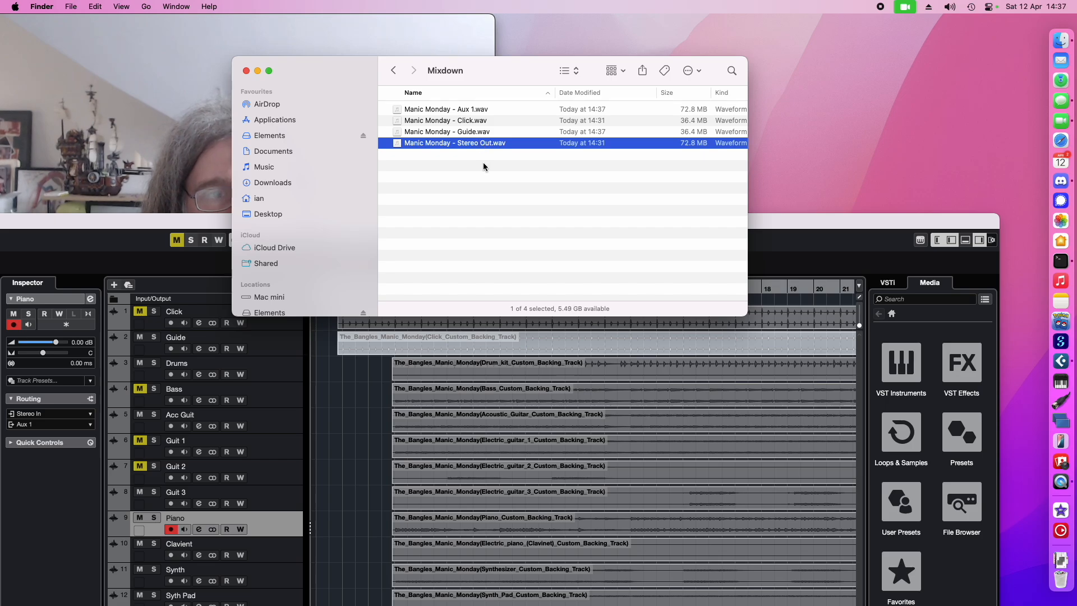
pyautogui.press('space')
pyautogui.click(483, 381)
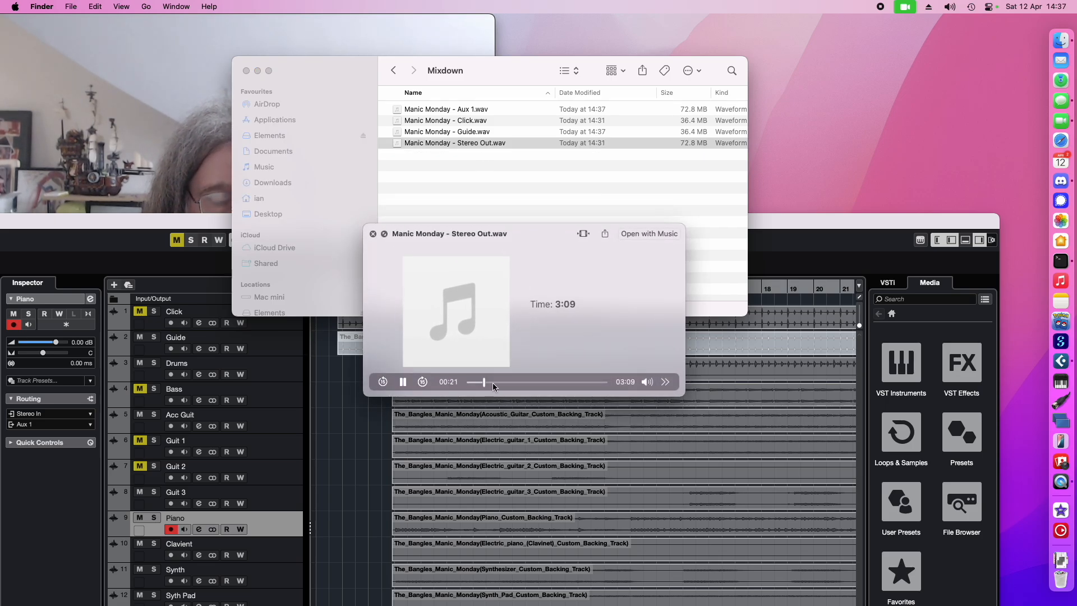
pyautogui.click(566, 382)
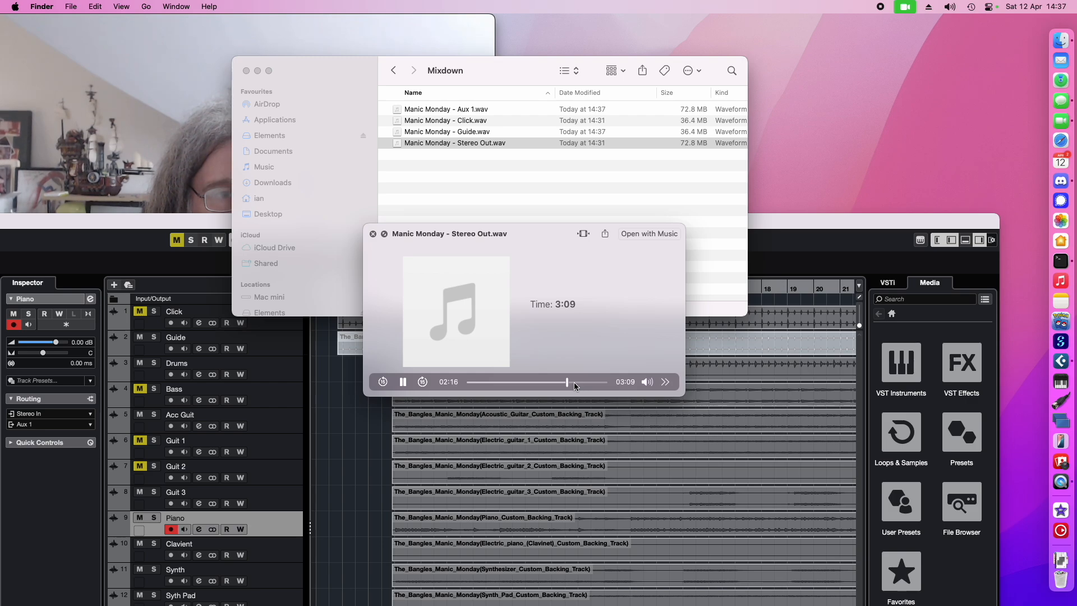
pyautogui.press('space')
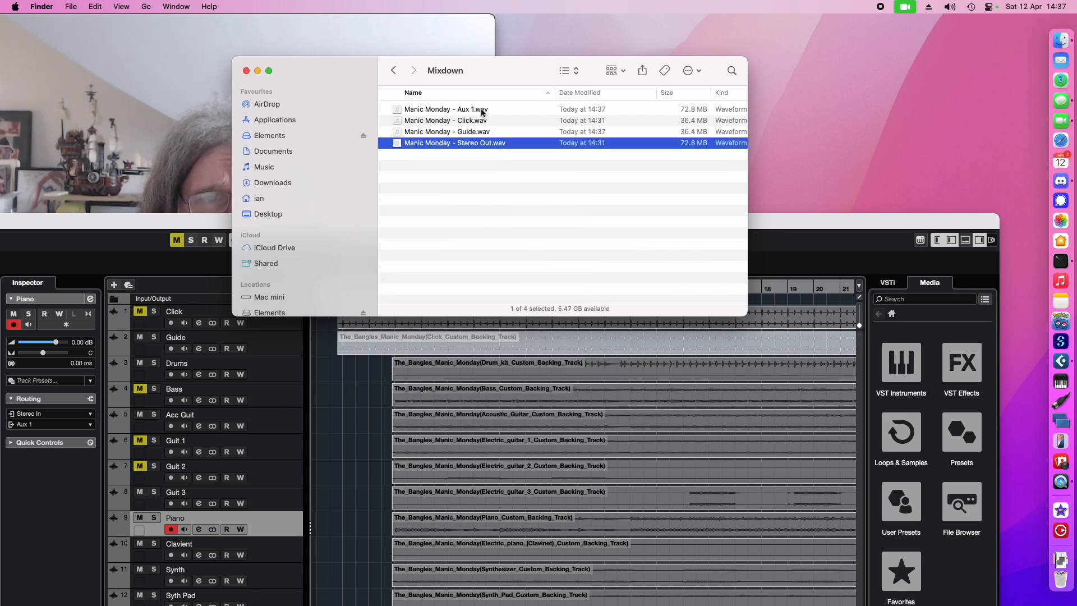
# Preview Manic Monday - Aux 1.wav from about 0:20 and close the preview.
pyautogui.click(481, 112)
pyautogui.press('space')
pyautogui.click(480, 381)
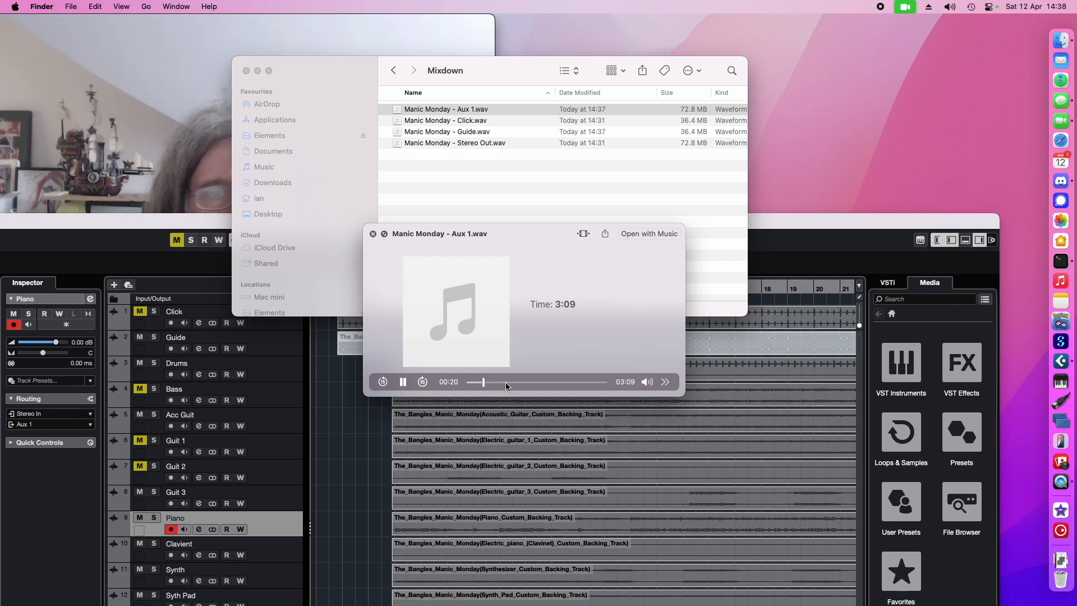
pyautogui.press('space')
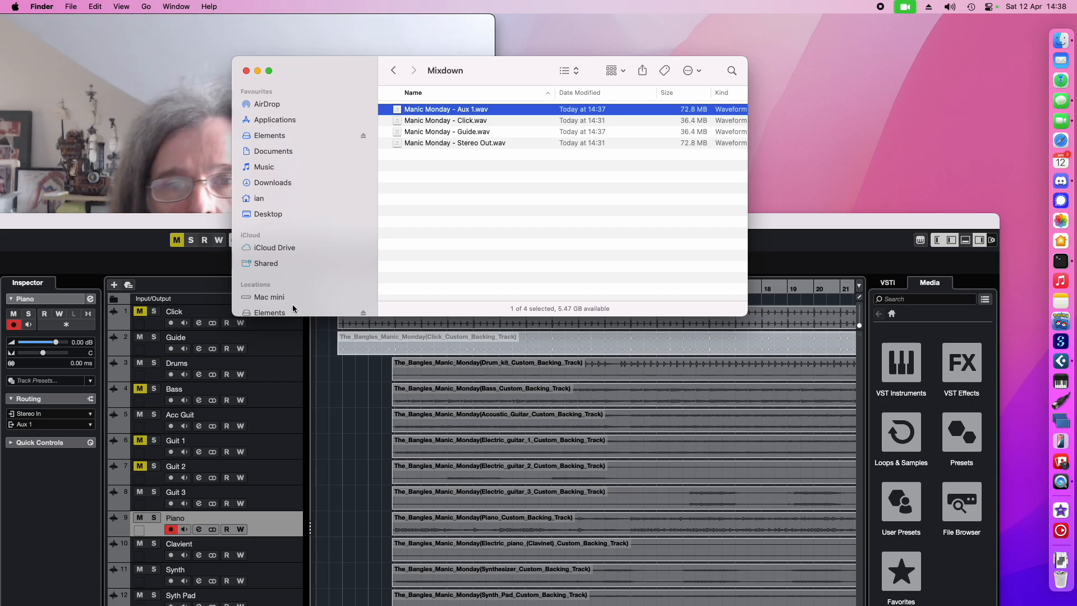
# Move the Mixdown folder window clear of the camera view and play Manic Monday - Guide.wav from about 2:13.
pyautogui.doubleClick(172, 229)
pyautogui.moveTo(344, 76); pyautogui.dragTo(588, 168)
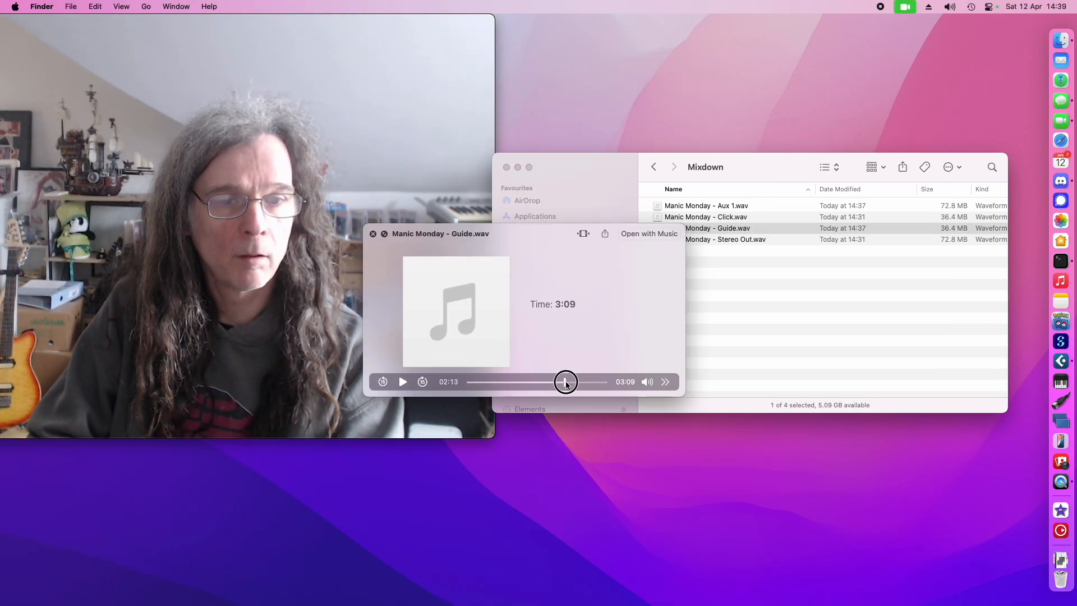
pyautogui.press('space')
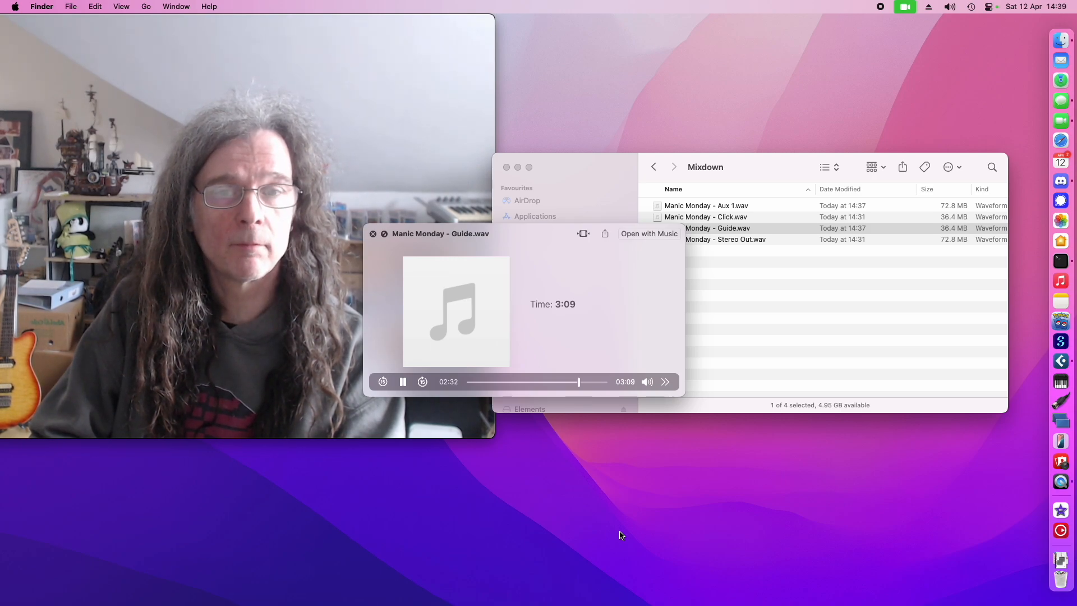
# Close the Guide.wav preview, switch to My Playback and add a song named Manic Monday.
pyautogui.press('space')
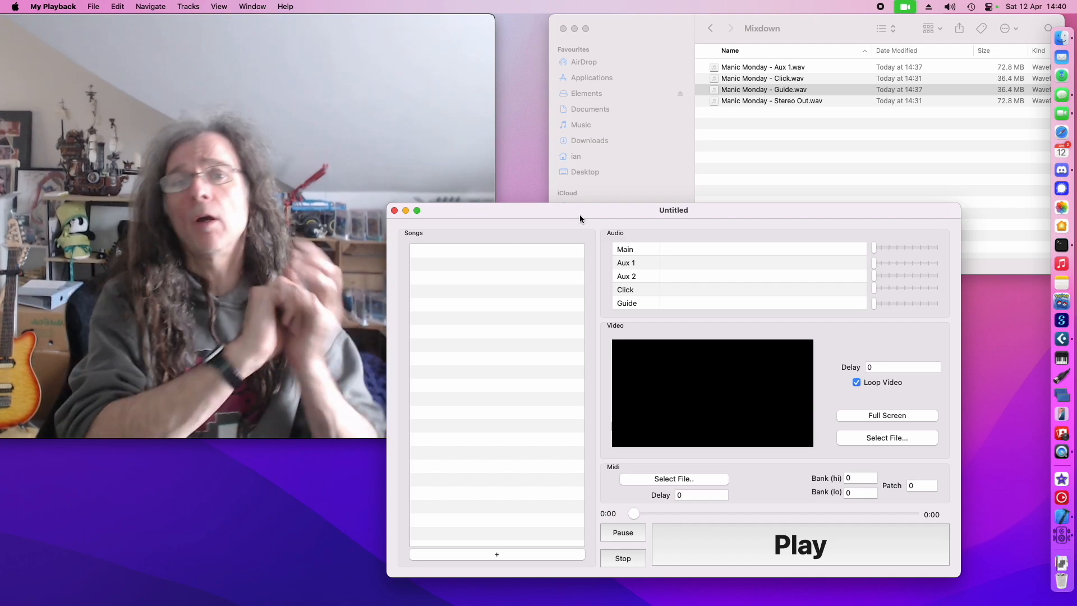
pyautogui.moveTo(580, 214); pyautogui.dragTo(592, 195)
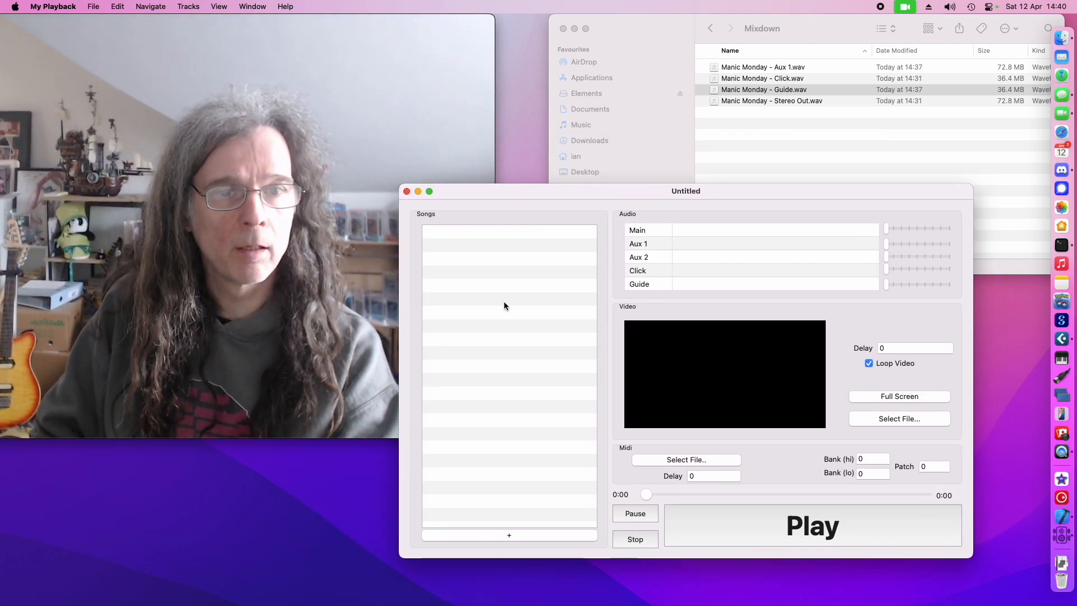
pyautogui.click(525, 536)
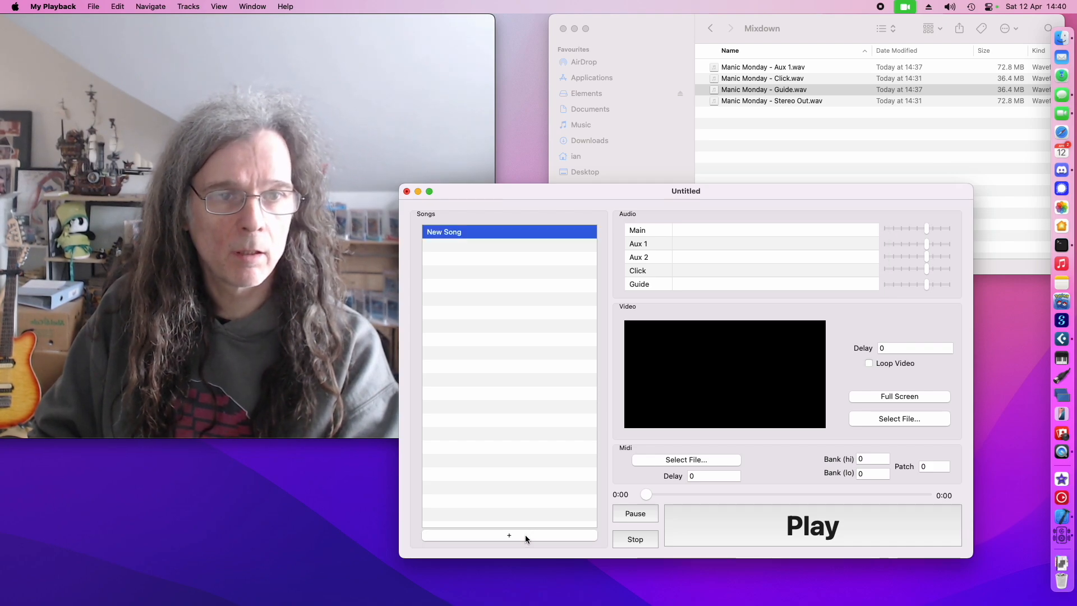
pyautogui.click(458, 233)
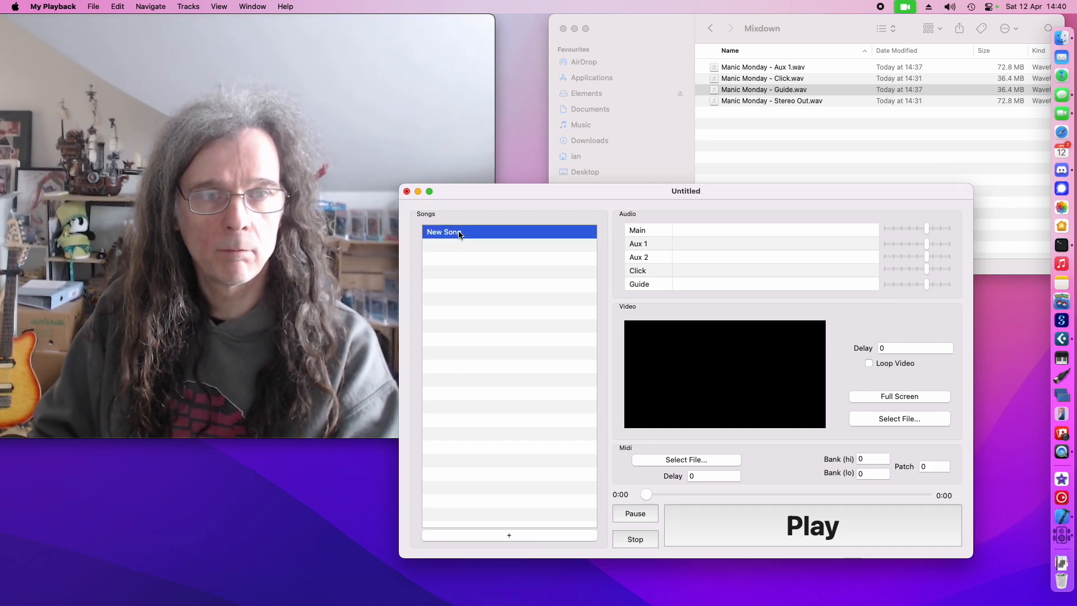
pyautogui.doubleClick(458, 234)
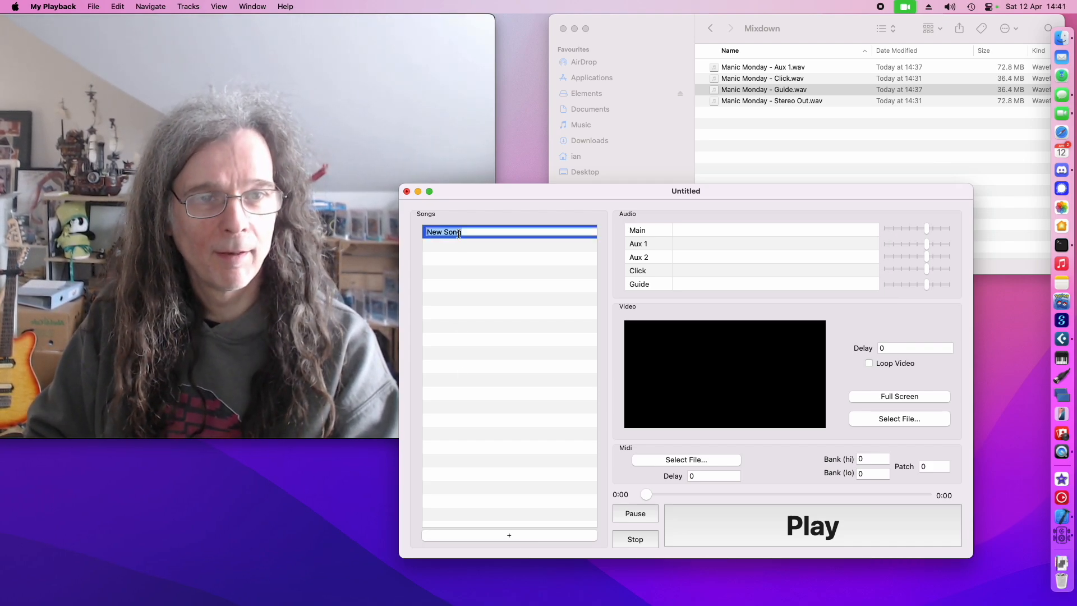
pyautogui.write('Manic Monday')
pyautogui.press('Return')
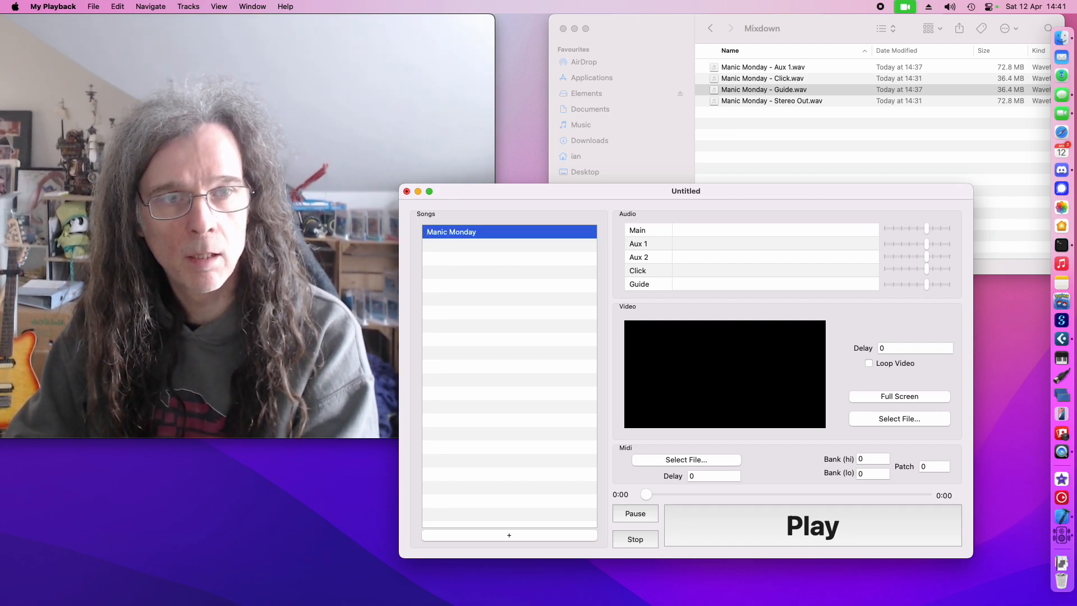
# Load Manic Monday - Stereo Out.wav from the project's Mixdown folder as the song's Main track.
pyautogui.doubleClick(699, 231)
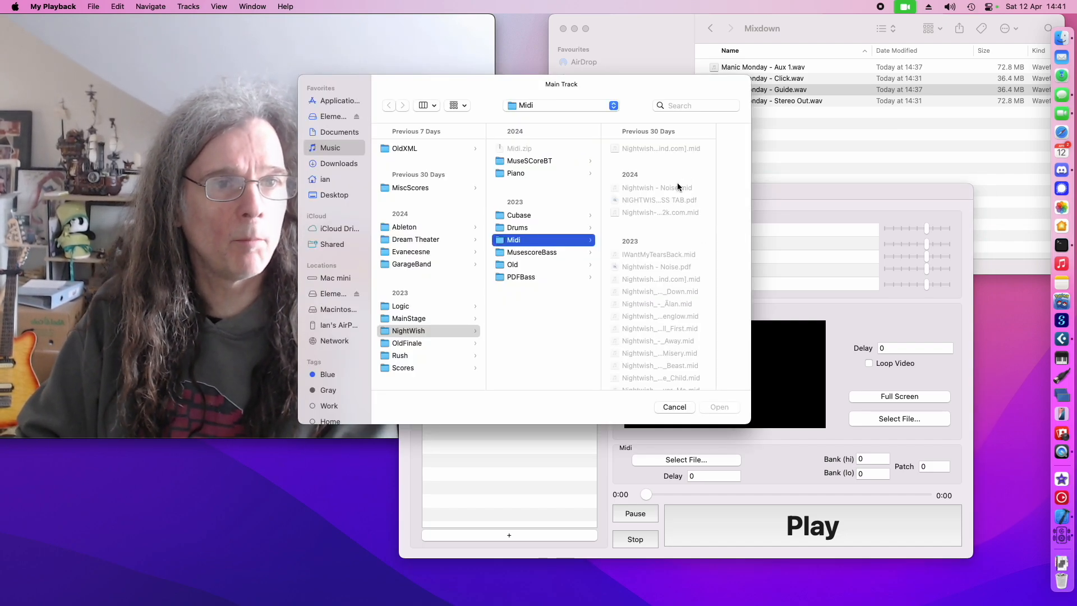
pyautogui.click(738, 73)
pyautogui.click(748, 67)
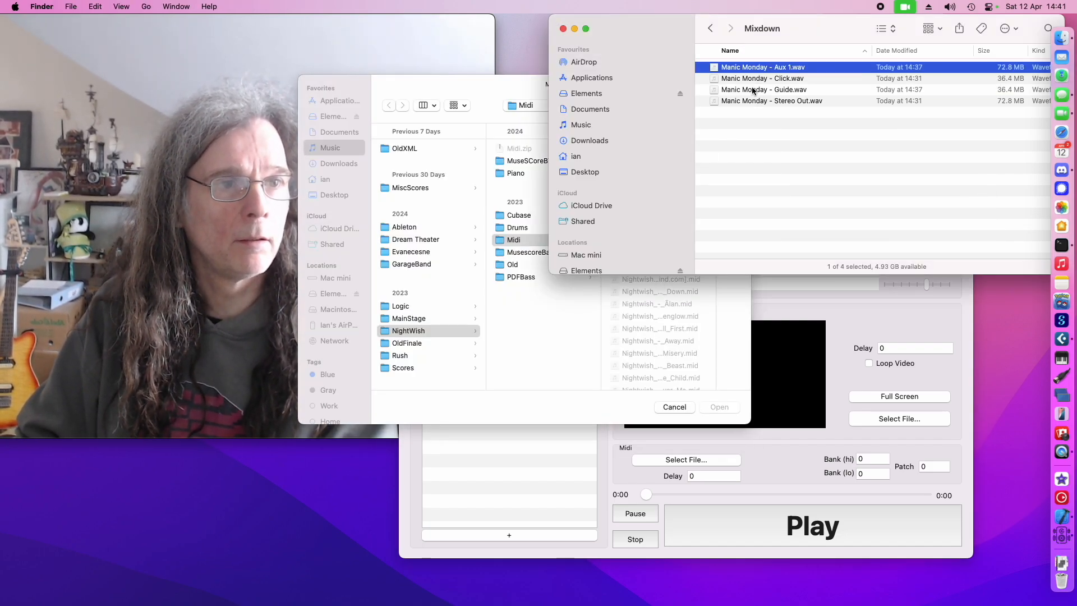
pyautogui.moveTo(752, 103); pyautogui.dragTo(561, 312)
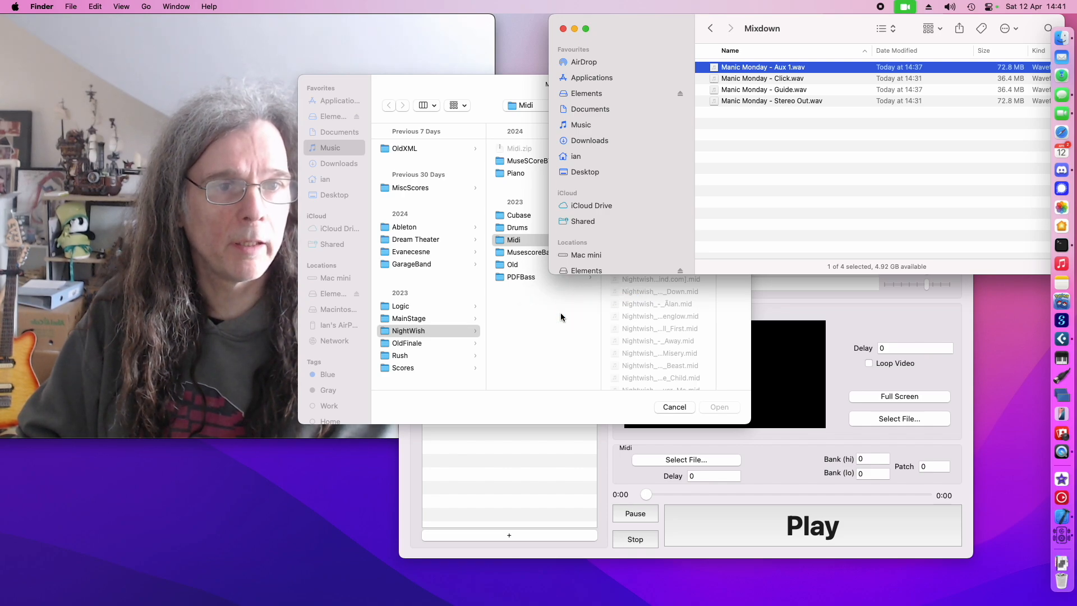
pyautogui.click(560, 320)
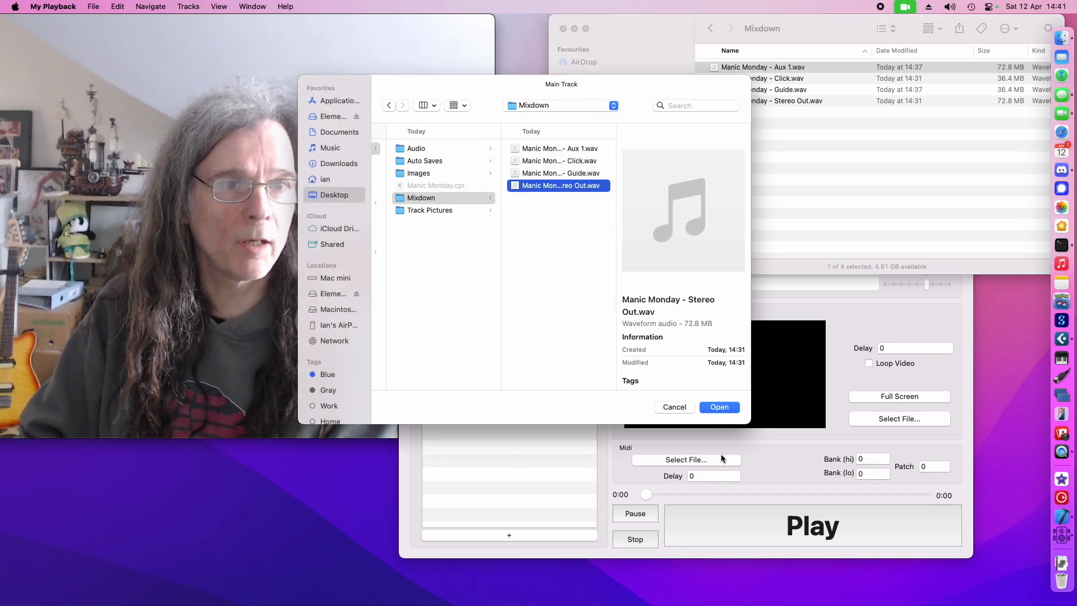
pyautogui.click(720, 406)
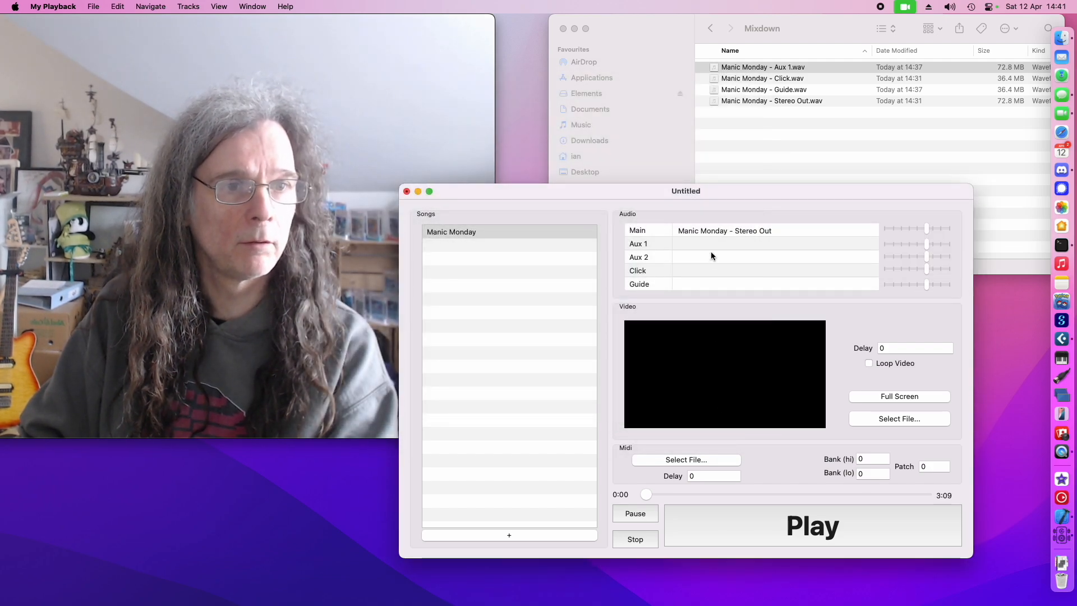
# Load Manic Monday - Aux 1.wav as the Aux 1 track and Manic Monday - Click.wav as the Click track.
pyautogui.click(712, 243)
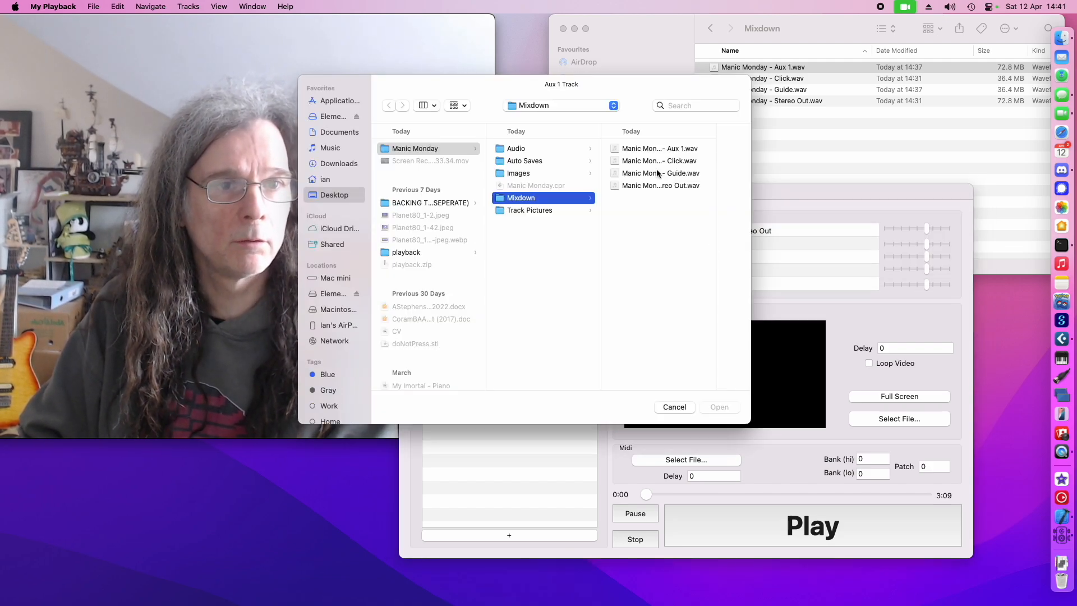
pyautogui.click(628, 148)
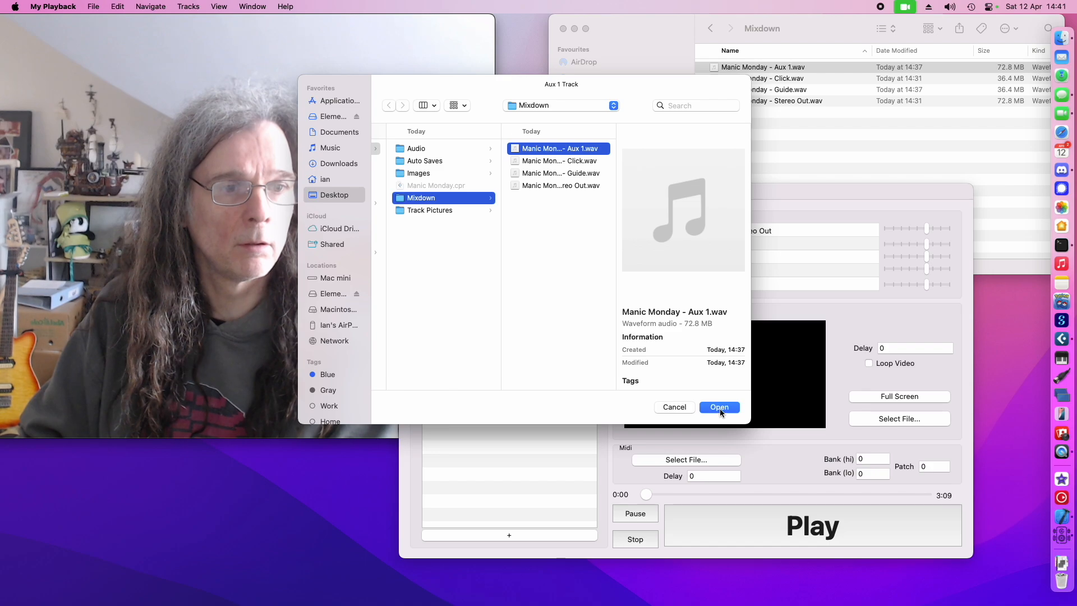
pyautogui.click(720, 408)
pyautogui.click(710, 270)
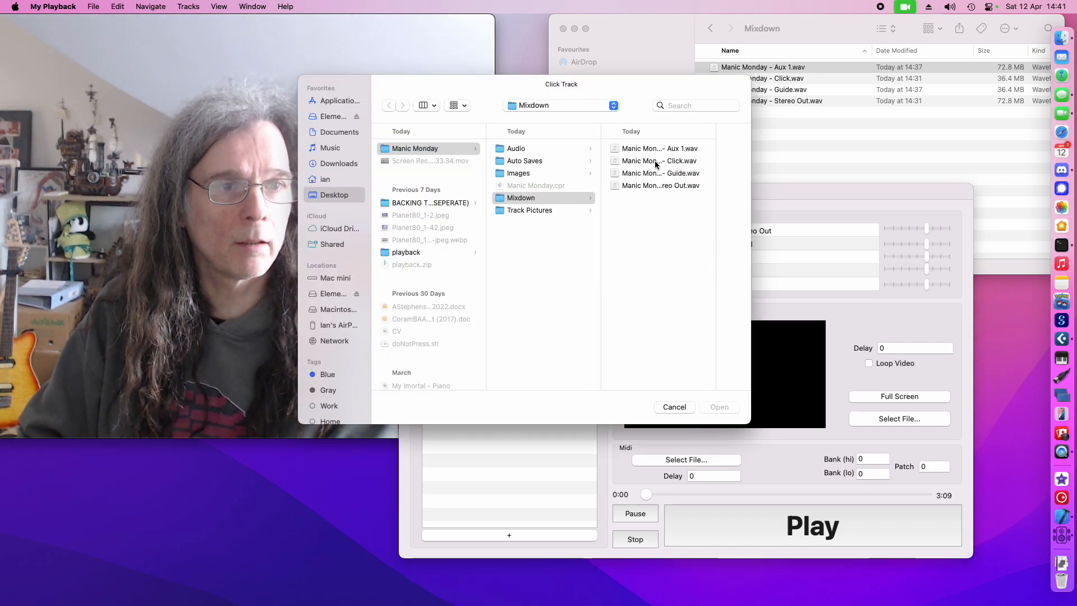
pyautogui.click(653, 161)
pyautogui.click(720, 407)
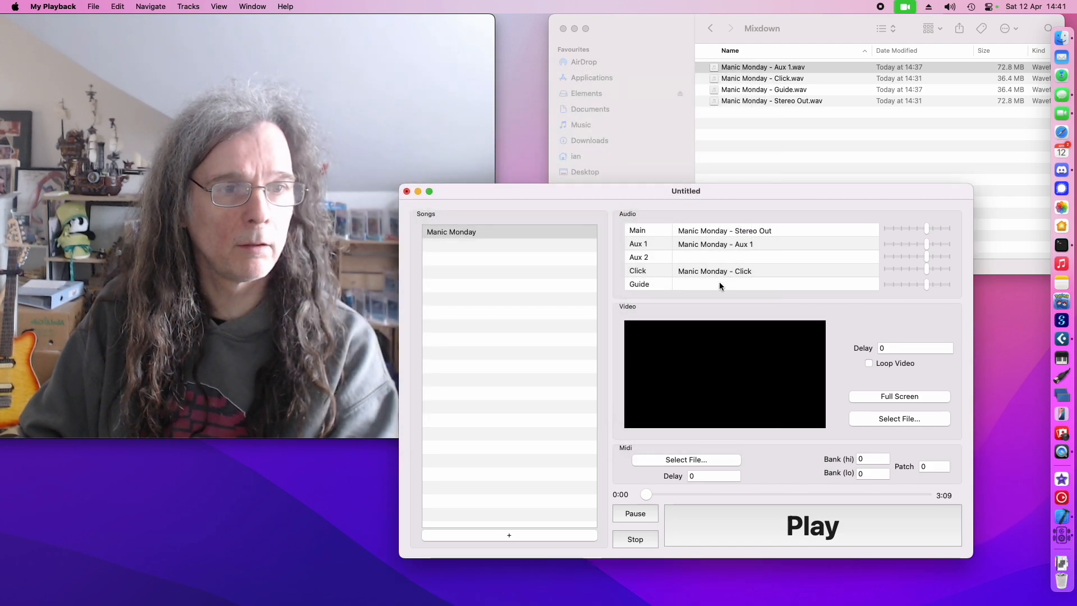
# Load Manic Monday - Guide.wav as the Guide track, and play the song for about 14 seconds before stopping it.
pyautogui.click(714, 287)
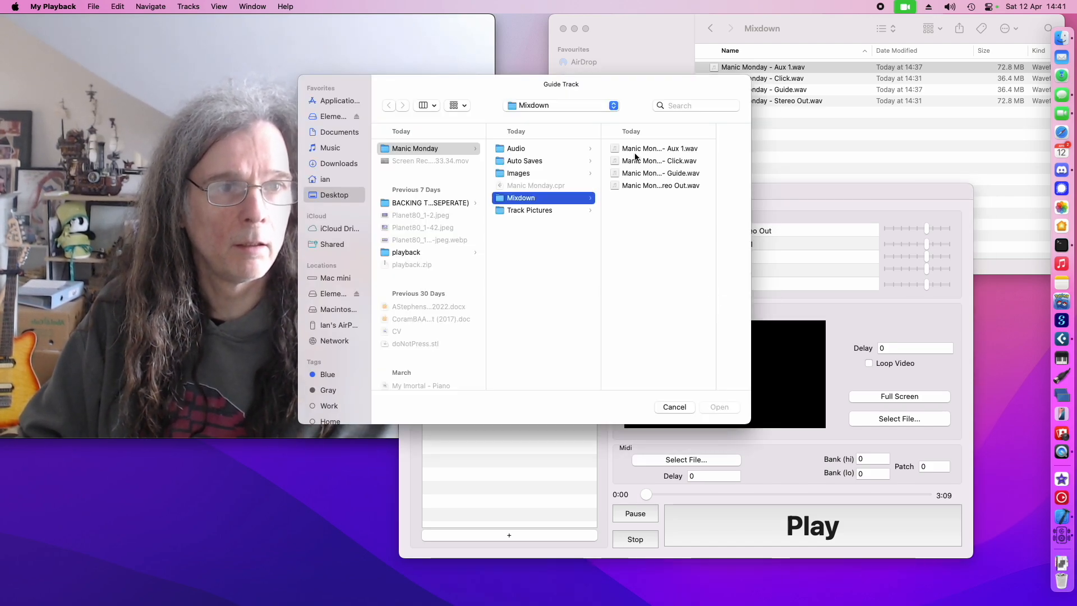
pyautogui.click(646, 173)
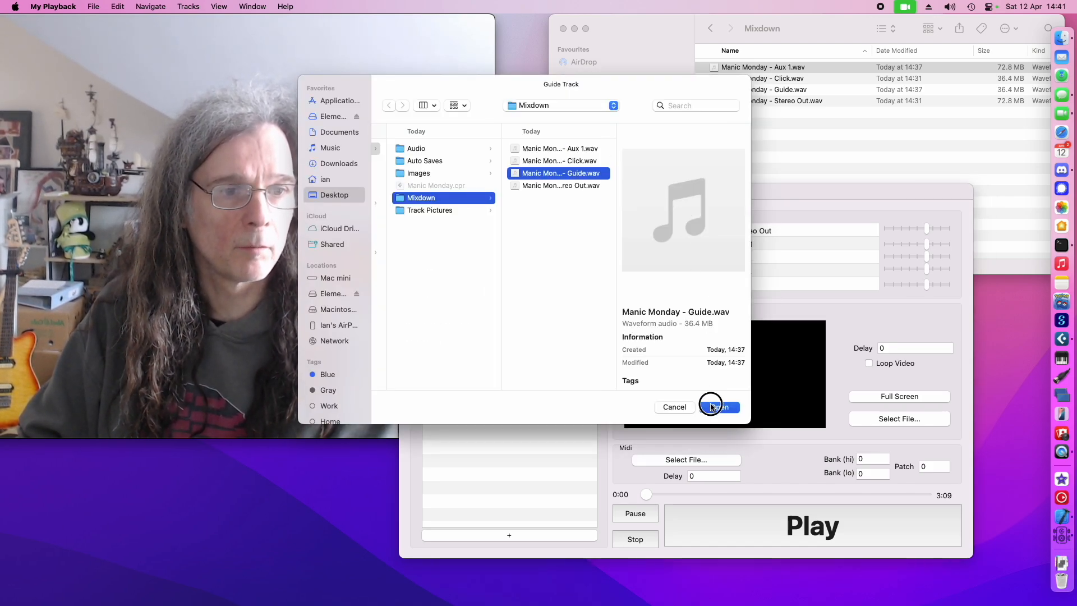
pyautogui.click(720, 407)
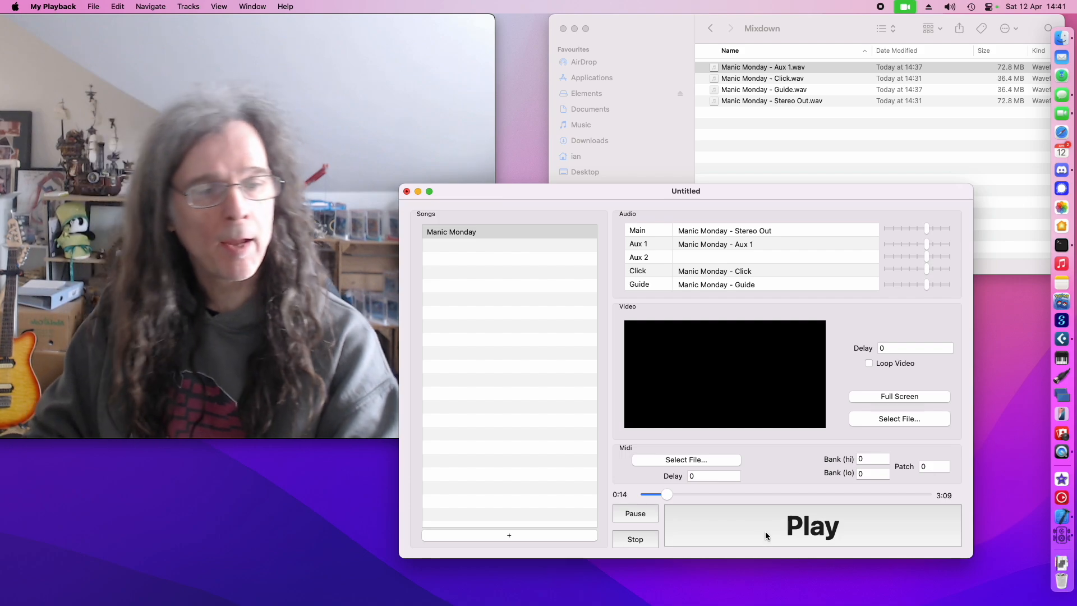
pyautogui.click(648, 540)
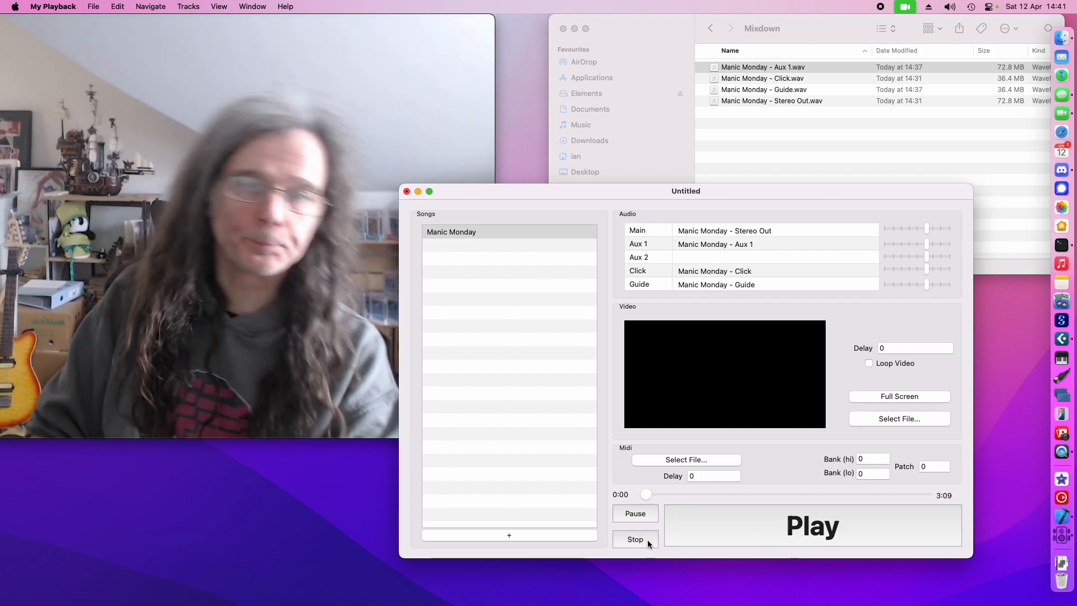